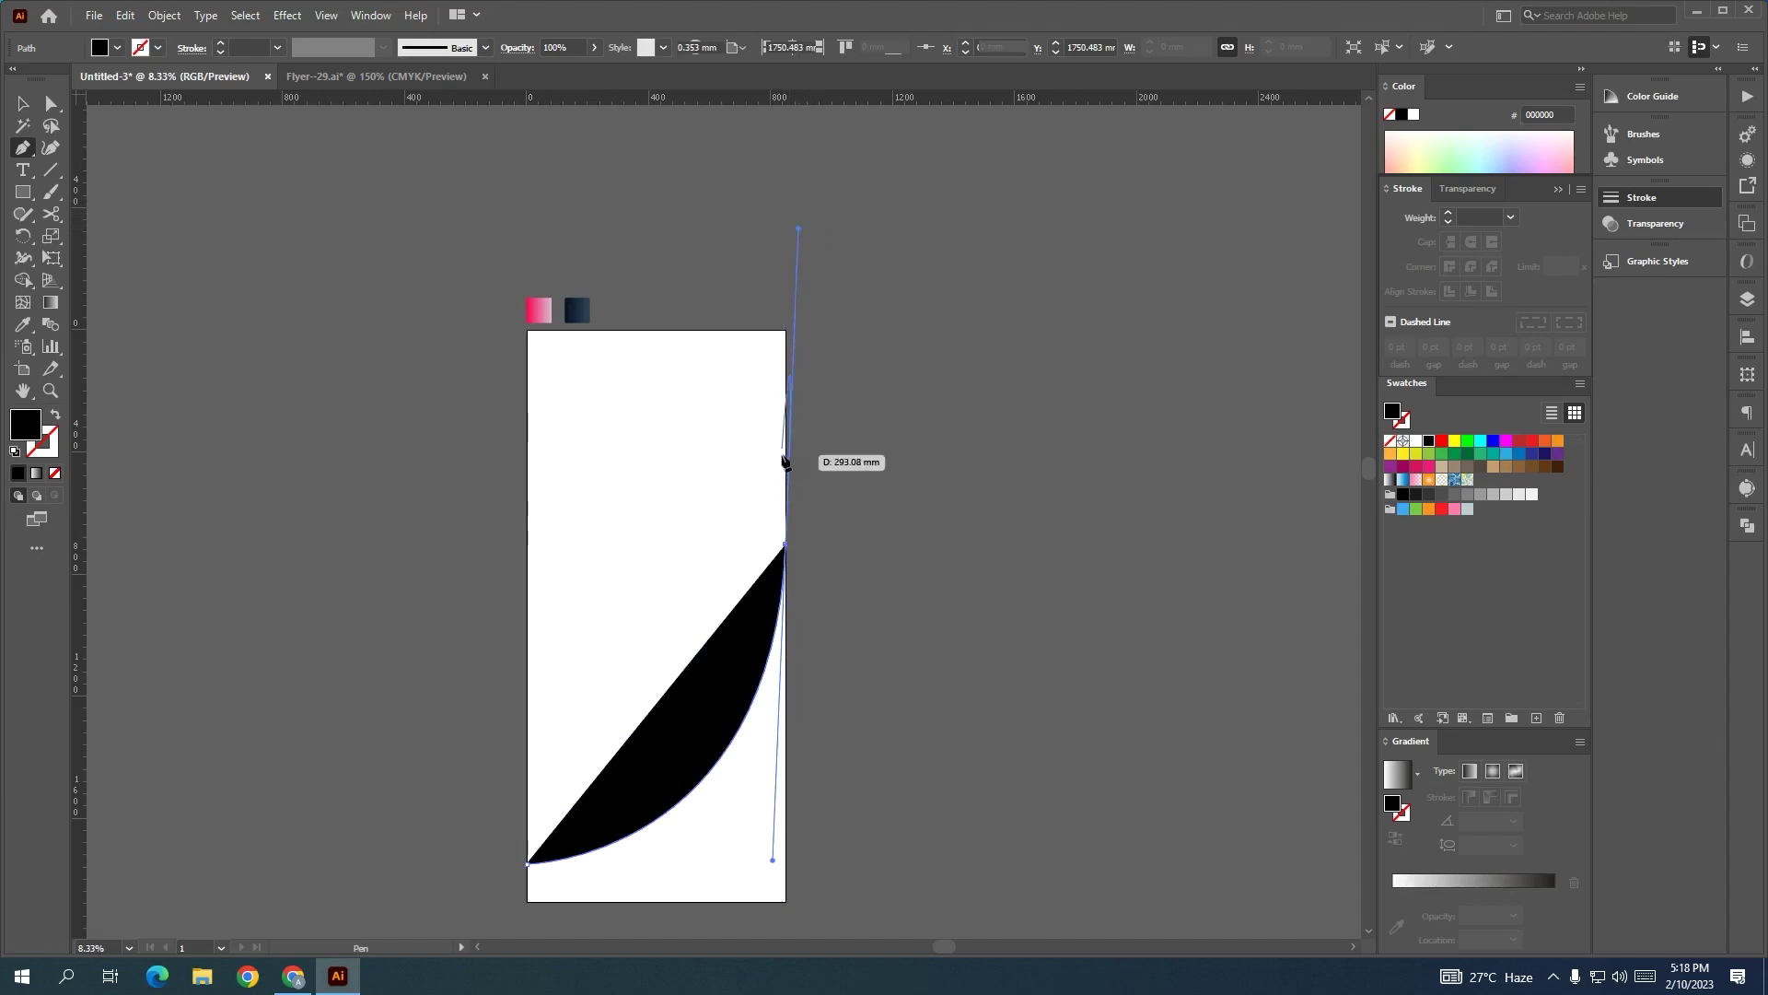
- Finish the black Pen shape, curving from the artboard's left edge up to the right edge and closing it around the bottom corners
drag(788, 546, 770, 815)
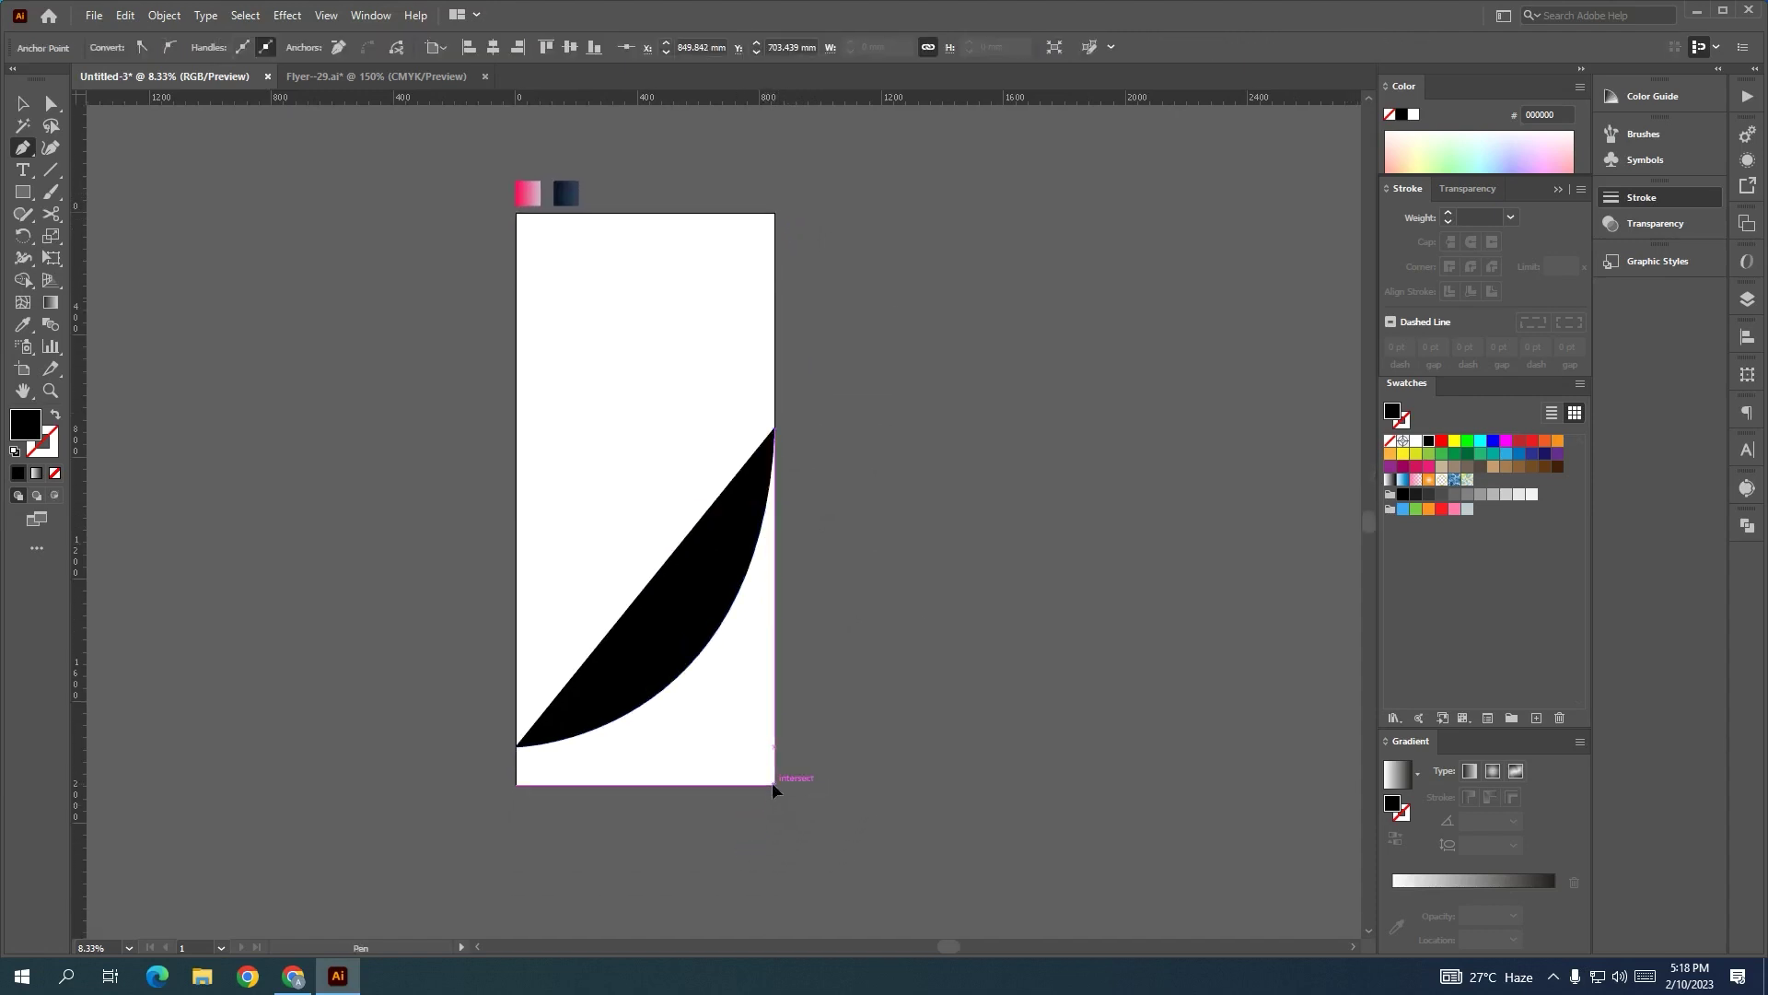
click(774, 784)
click(516, 784)
click(521, 740)
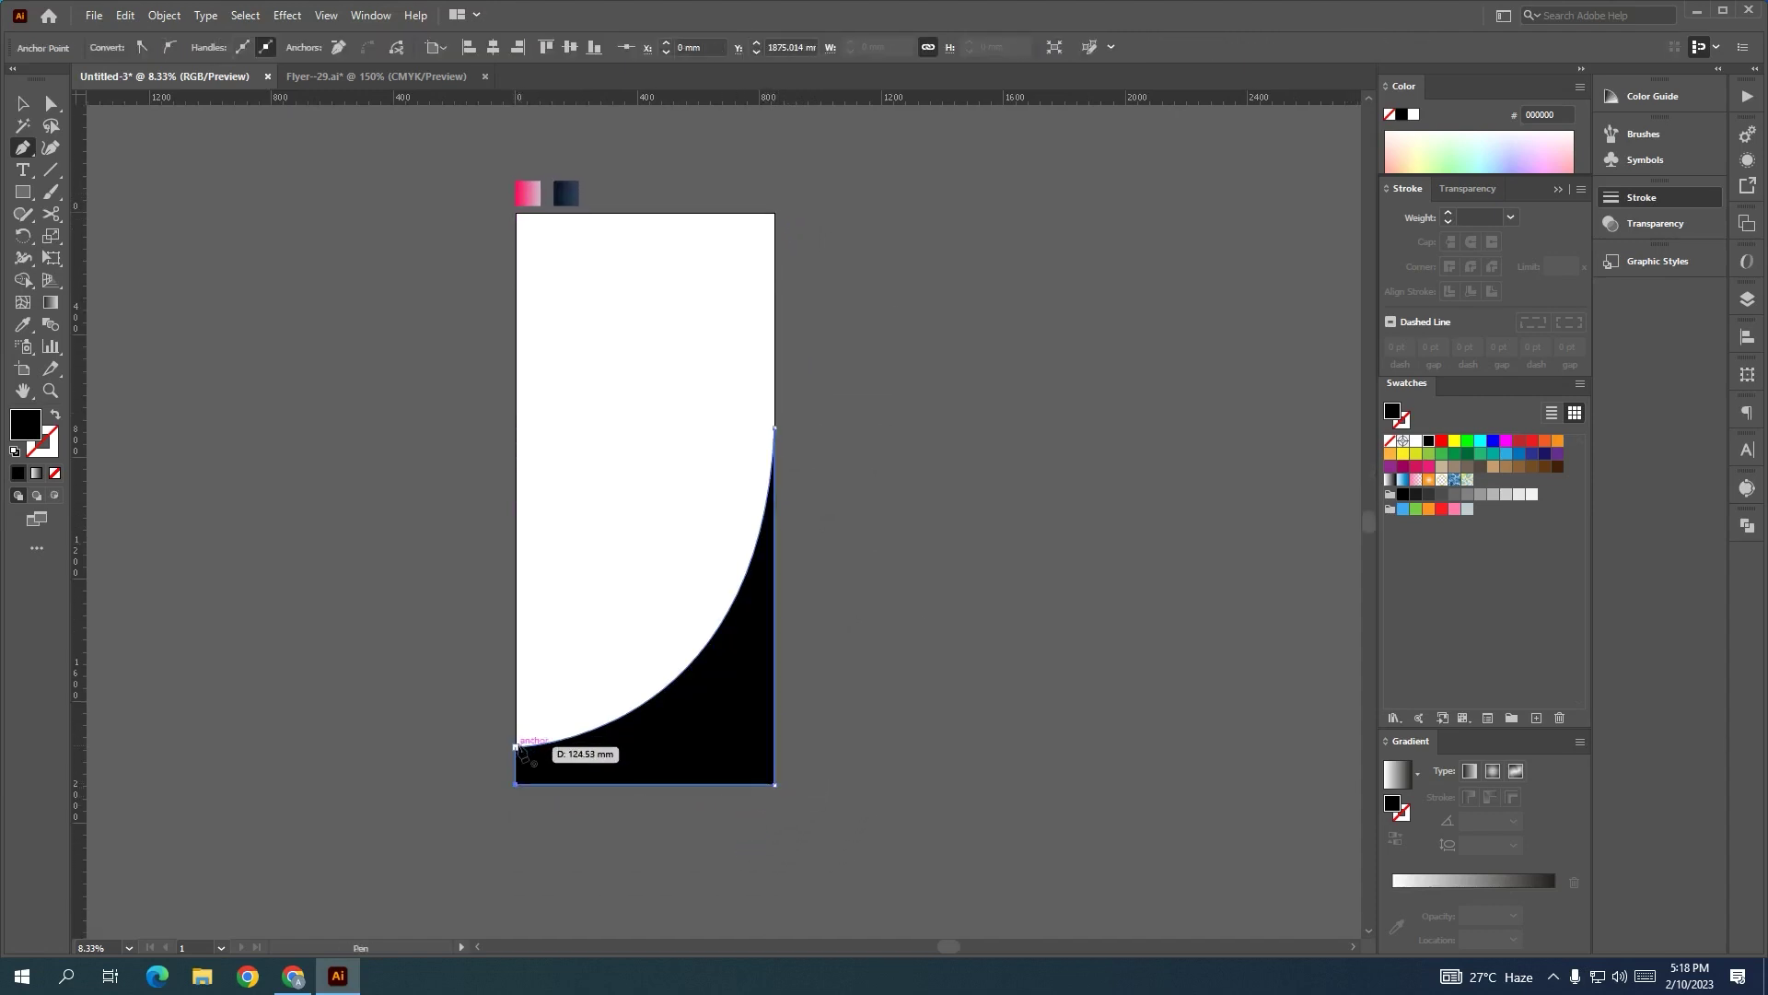
key(v)
drag(307, 464, 242, 465)
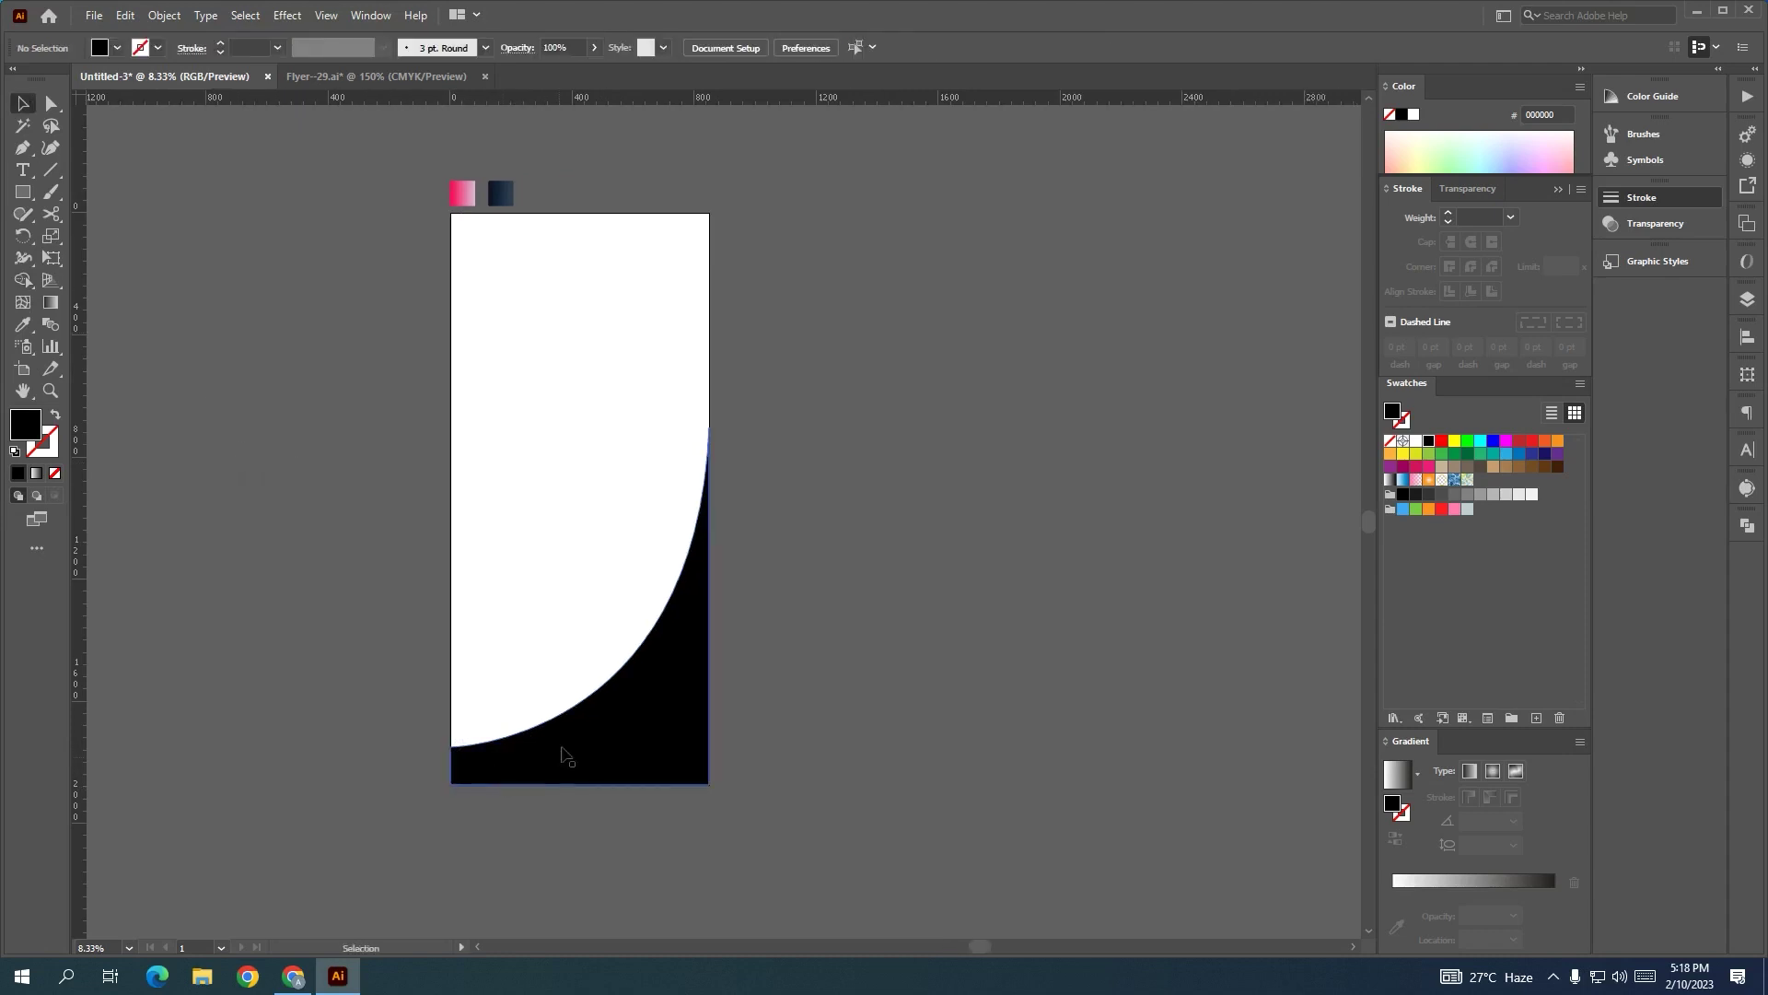
- Raise the black shape's right-edge anchor to make it about 1238 mm tall, and reshape its curve with an added Curvature point
click(564, 743)
key(a)
mouse_move(719, 433)
mouse_down()
mouse_move(715, 410)
mouse_move(697, 424)
mouse_up()
key(shift+grave)
click(579, 682)
drag(580, 688, 569, 698)
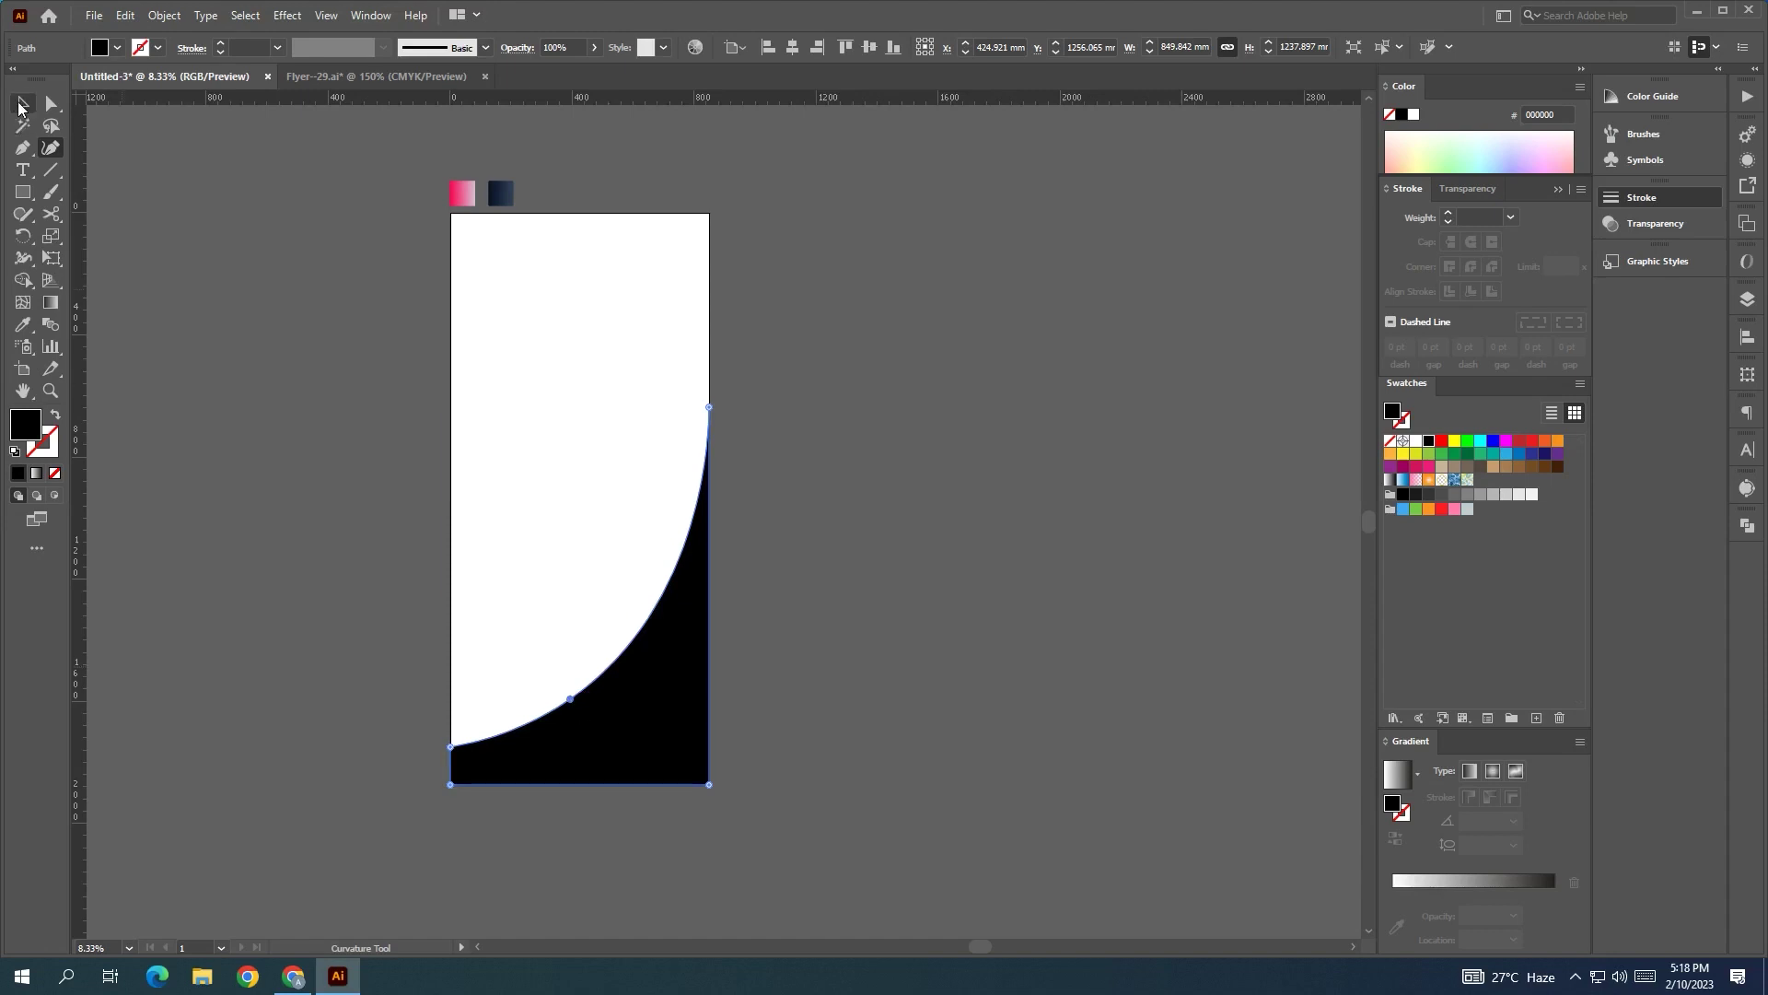
click(20, 106)
click(326, 533)
drag(326, 533, 283, 526)
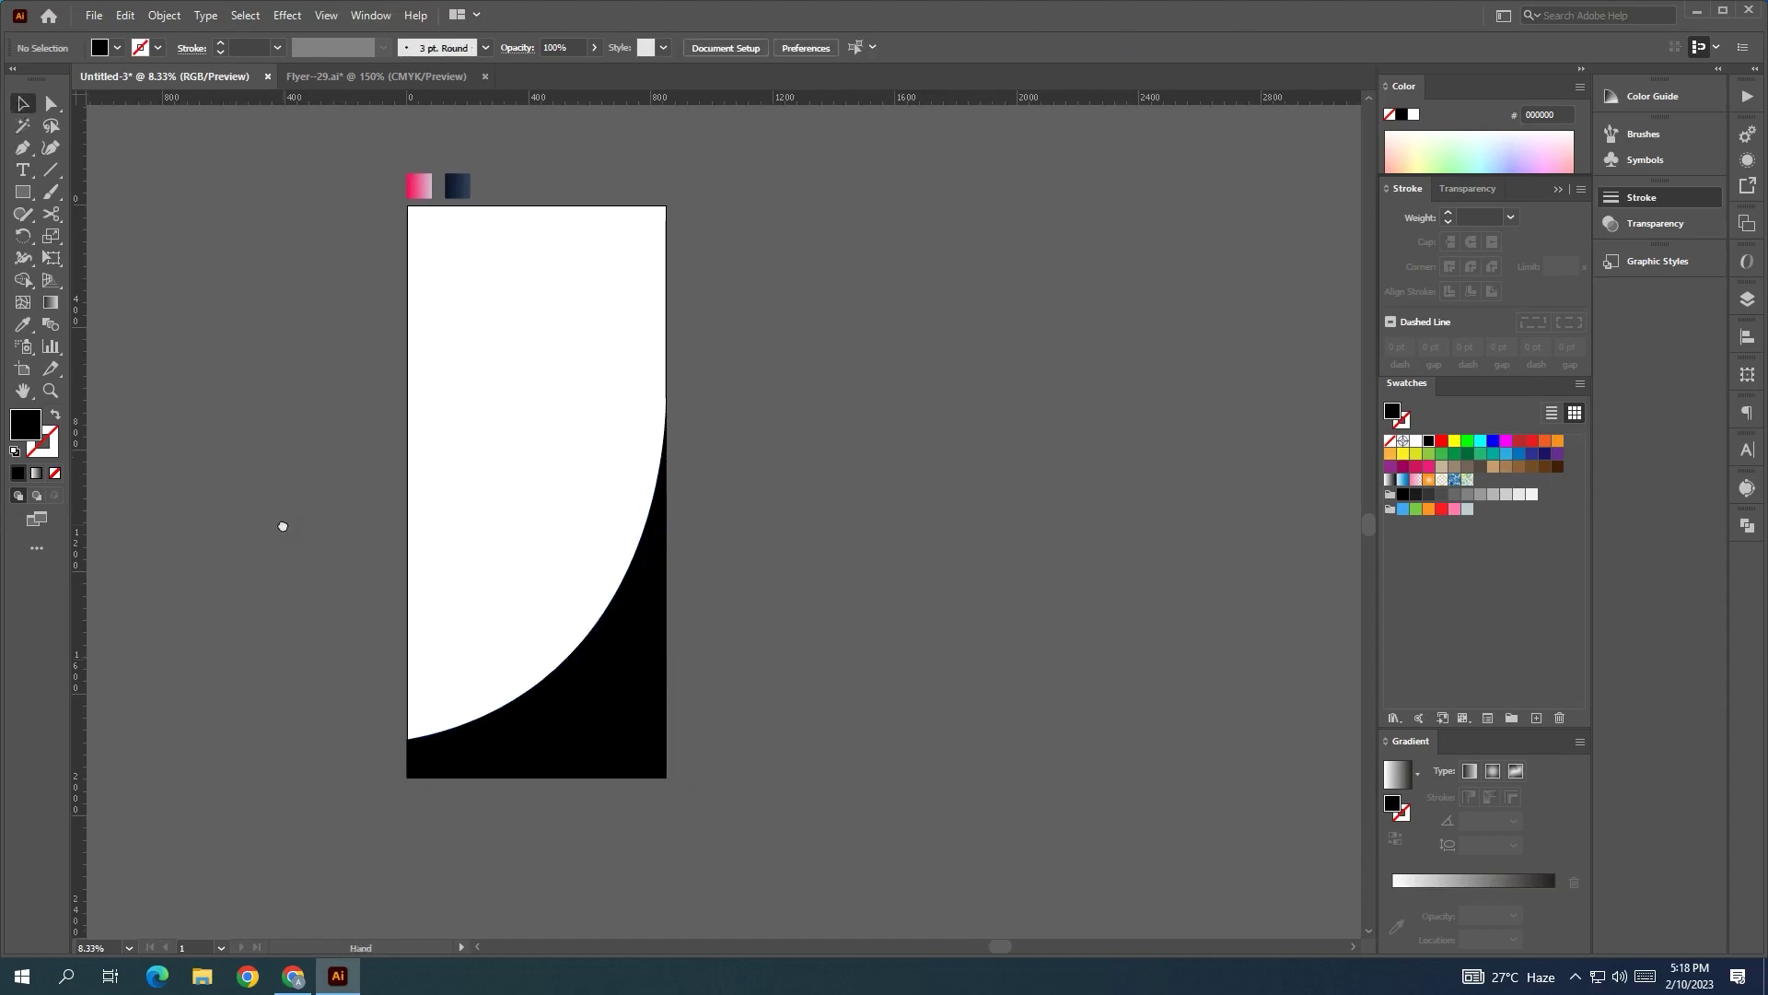
- Fill the black curved shape with the pink gradient sampled from the sample square above the artboard
click(471, 727)
click(23, 325)
click(419, 186)
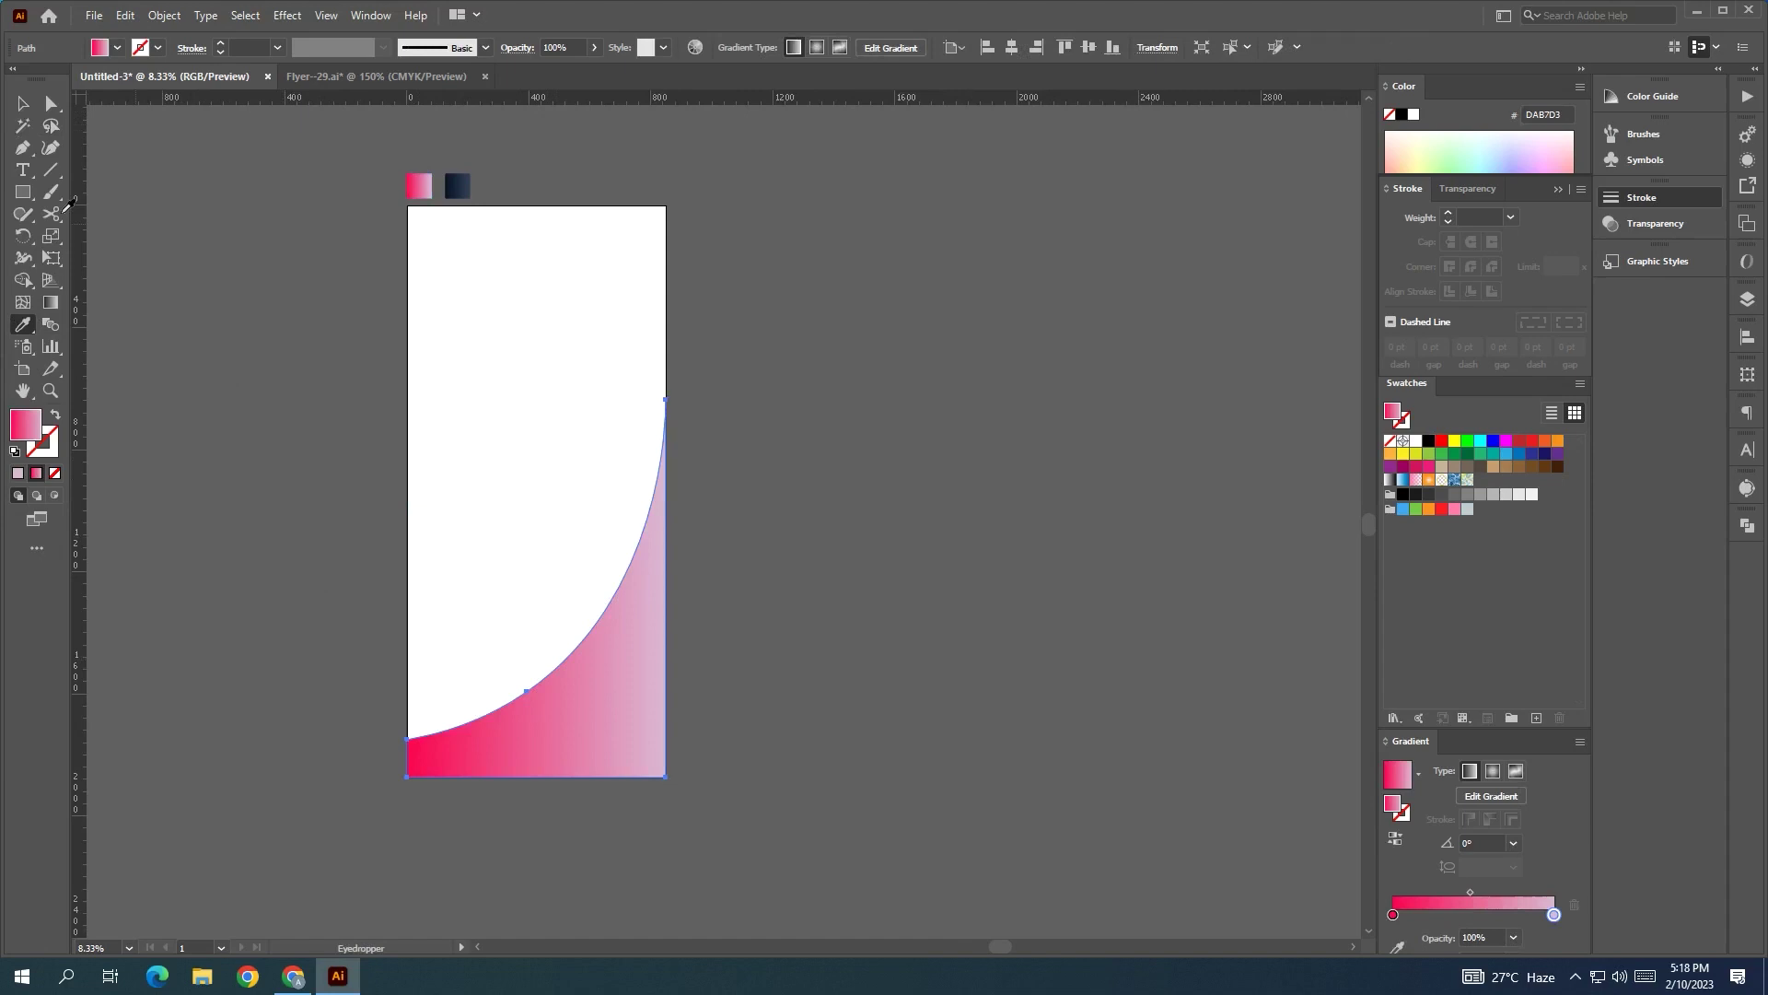
click(23, 103)
click(99, 206)
- Redirect the curved shape's pink gradient to about 72°, running from its base up to its upper right tip
click(571, 720)
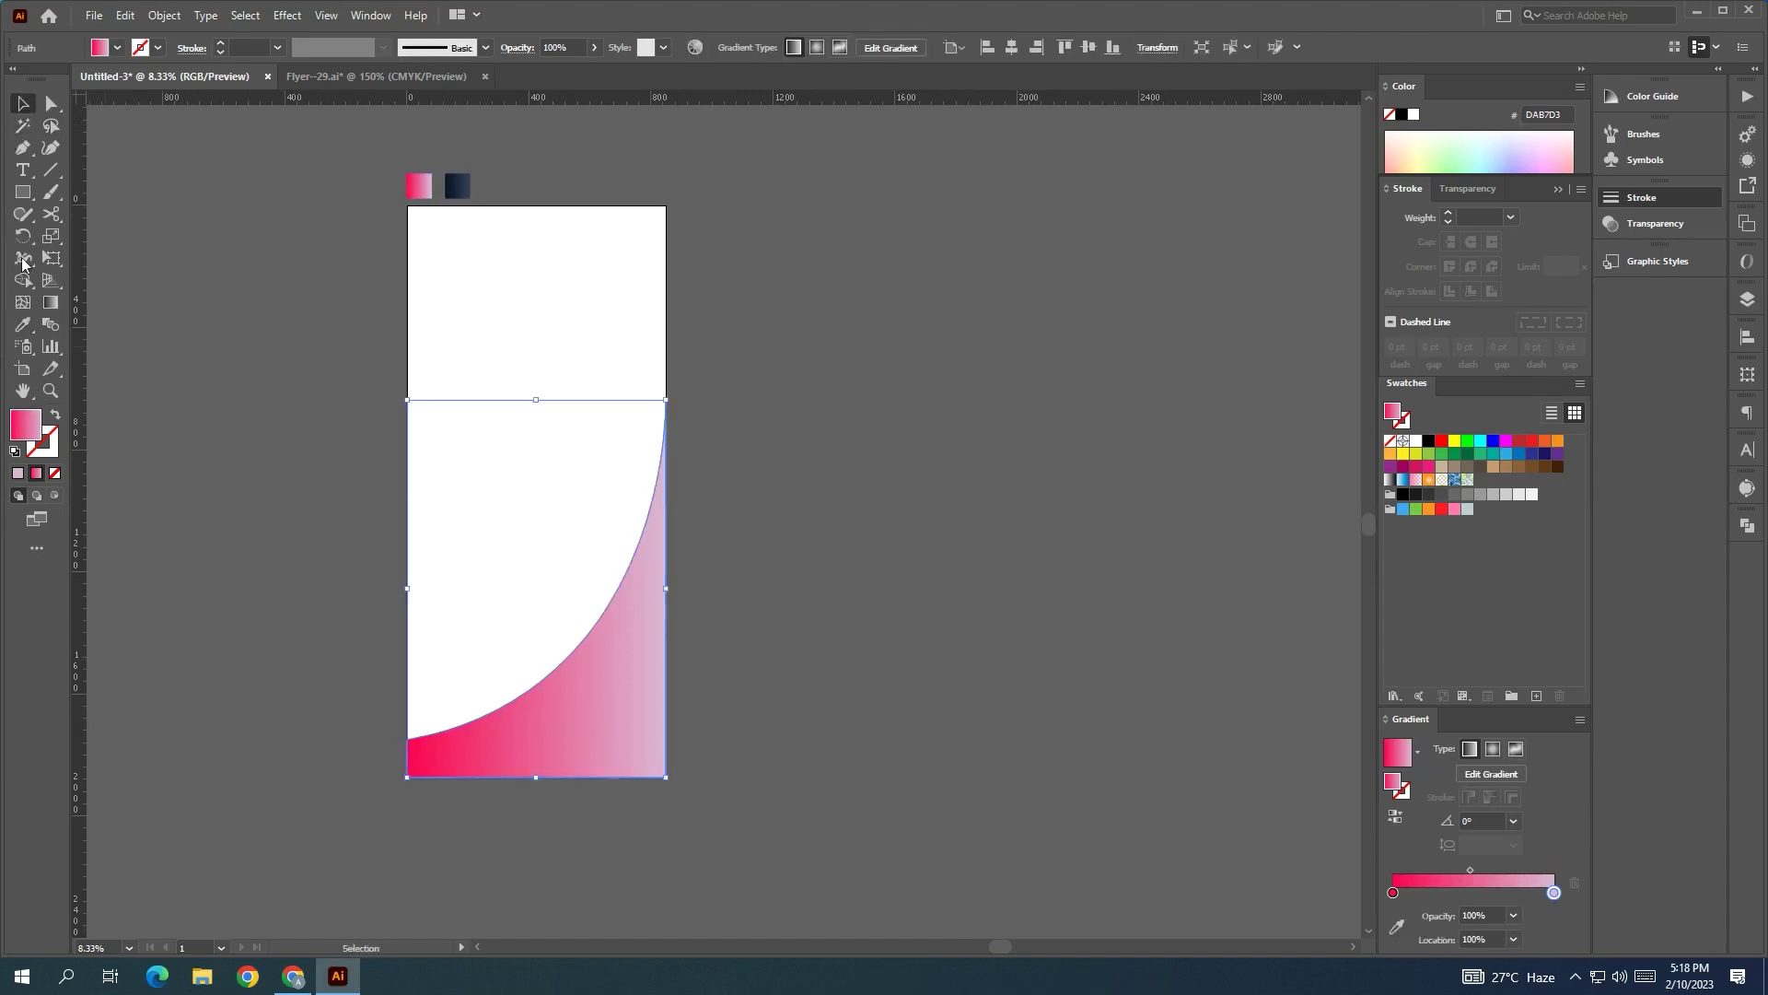
key(g)
mouse_move(524, 791)
mouse_down()
mouse_move(699, 391)
mouse_move(676, 381)
mouse_move(596, 574)
mouse_move(677, 421)
mouse_move(671, 465)
mouse_move(597, 582)
mouse_move(649, 540)
mouse_move(683, 403)
mouse_move(651, 399)
mouse_up()
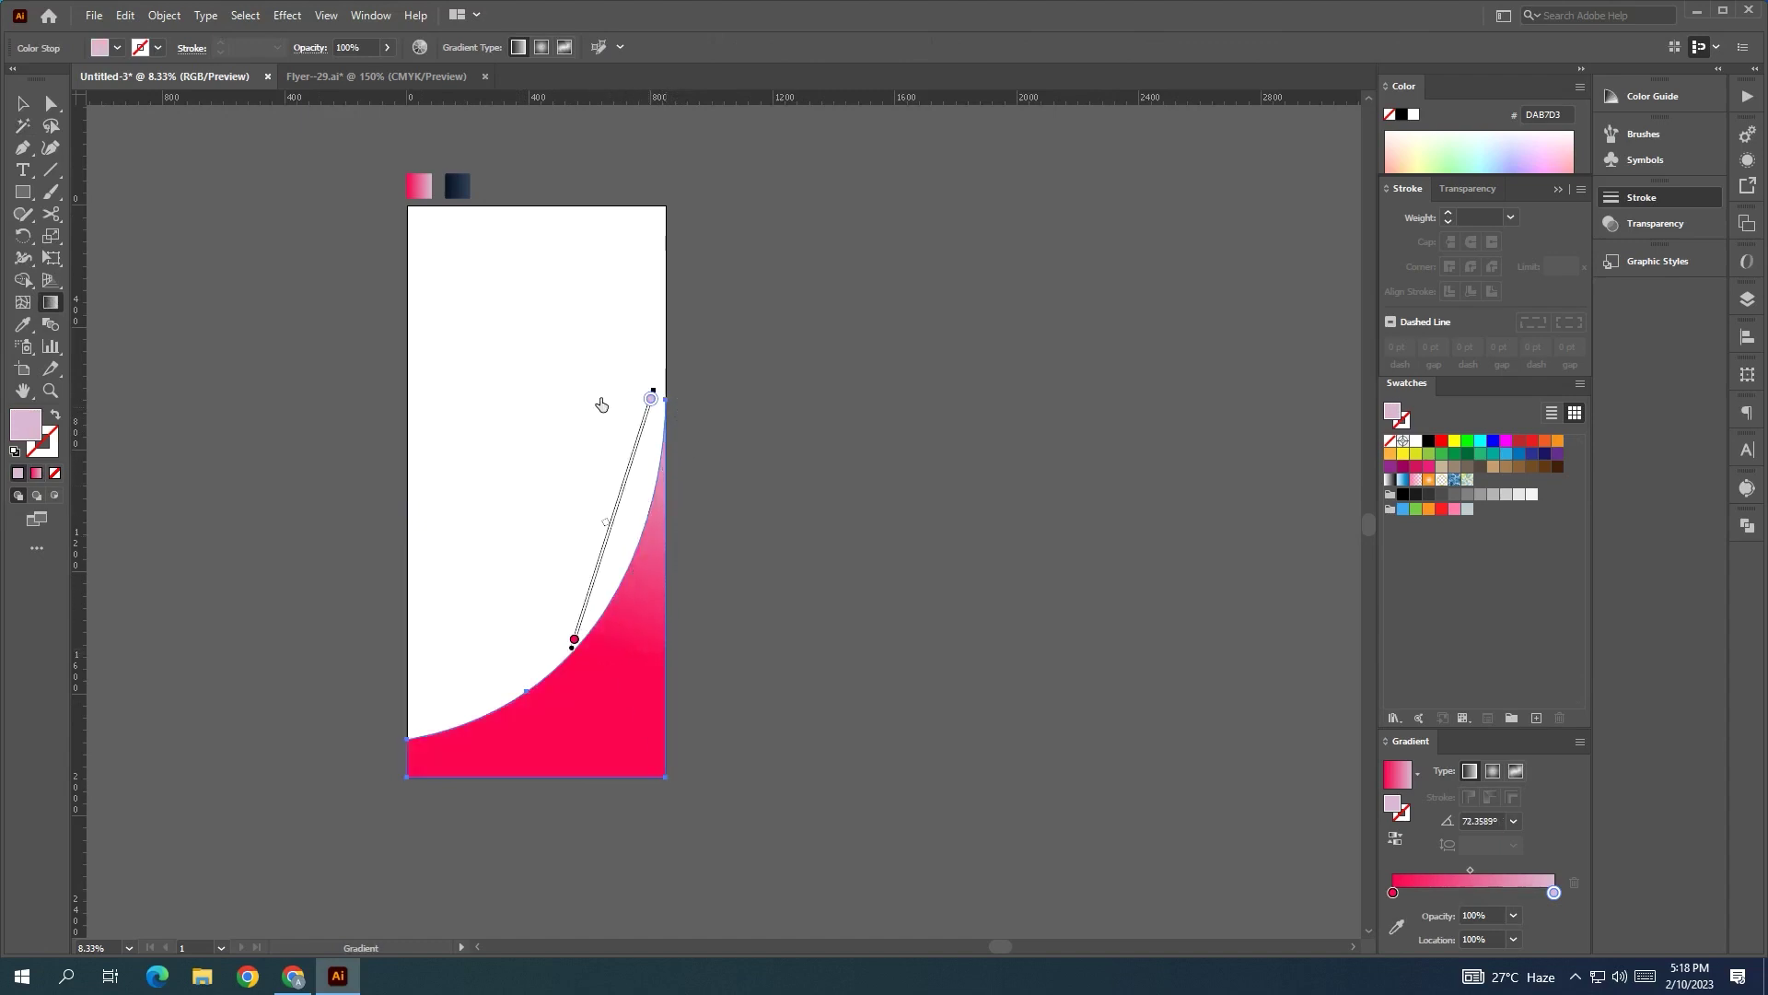
click(20, 105)
click(261, 778)
mouse_move(285, 734)
mouse_down()
mouse_move(315, 734)
mouse_move(304, 716)
mouse_up()
- Draw a second, lower curved shape over the pink one with the Pen tool, about 850 mm wide and 517 mm tall
click(23, 148)
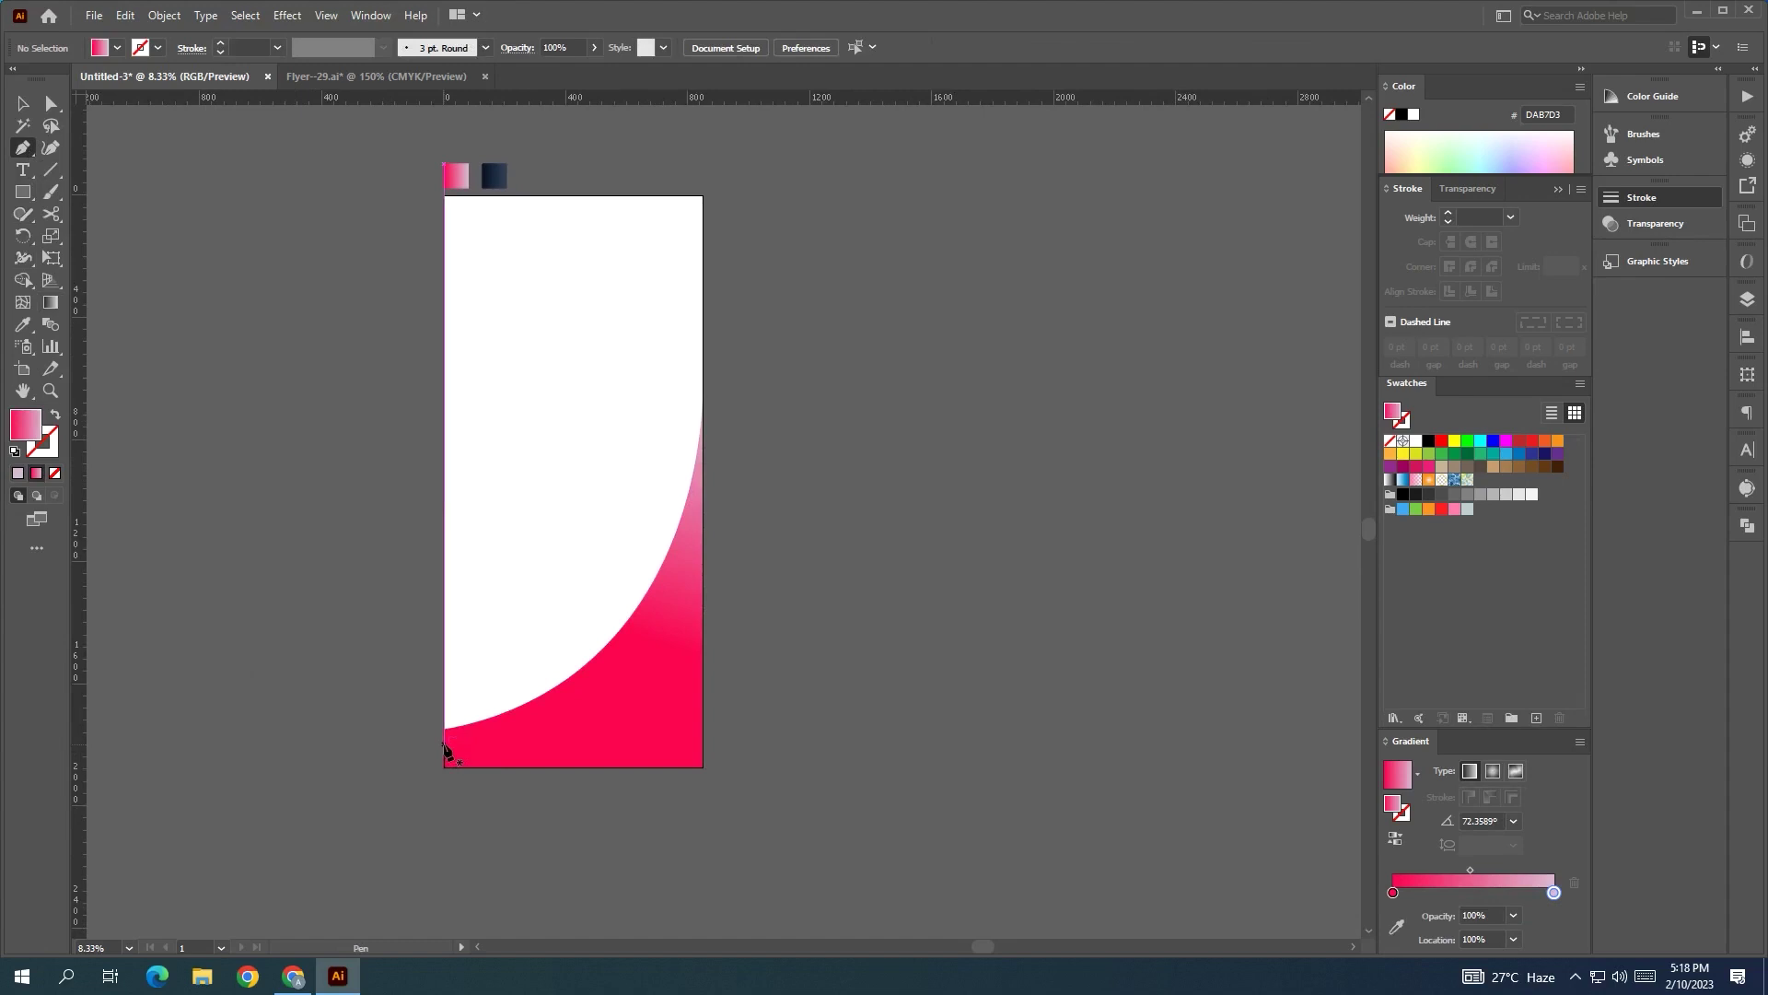
click(445, 744)
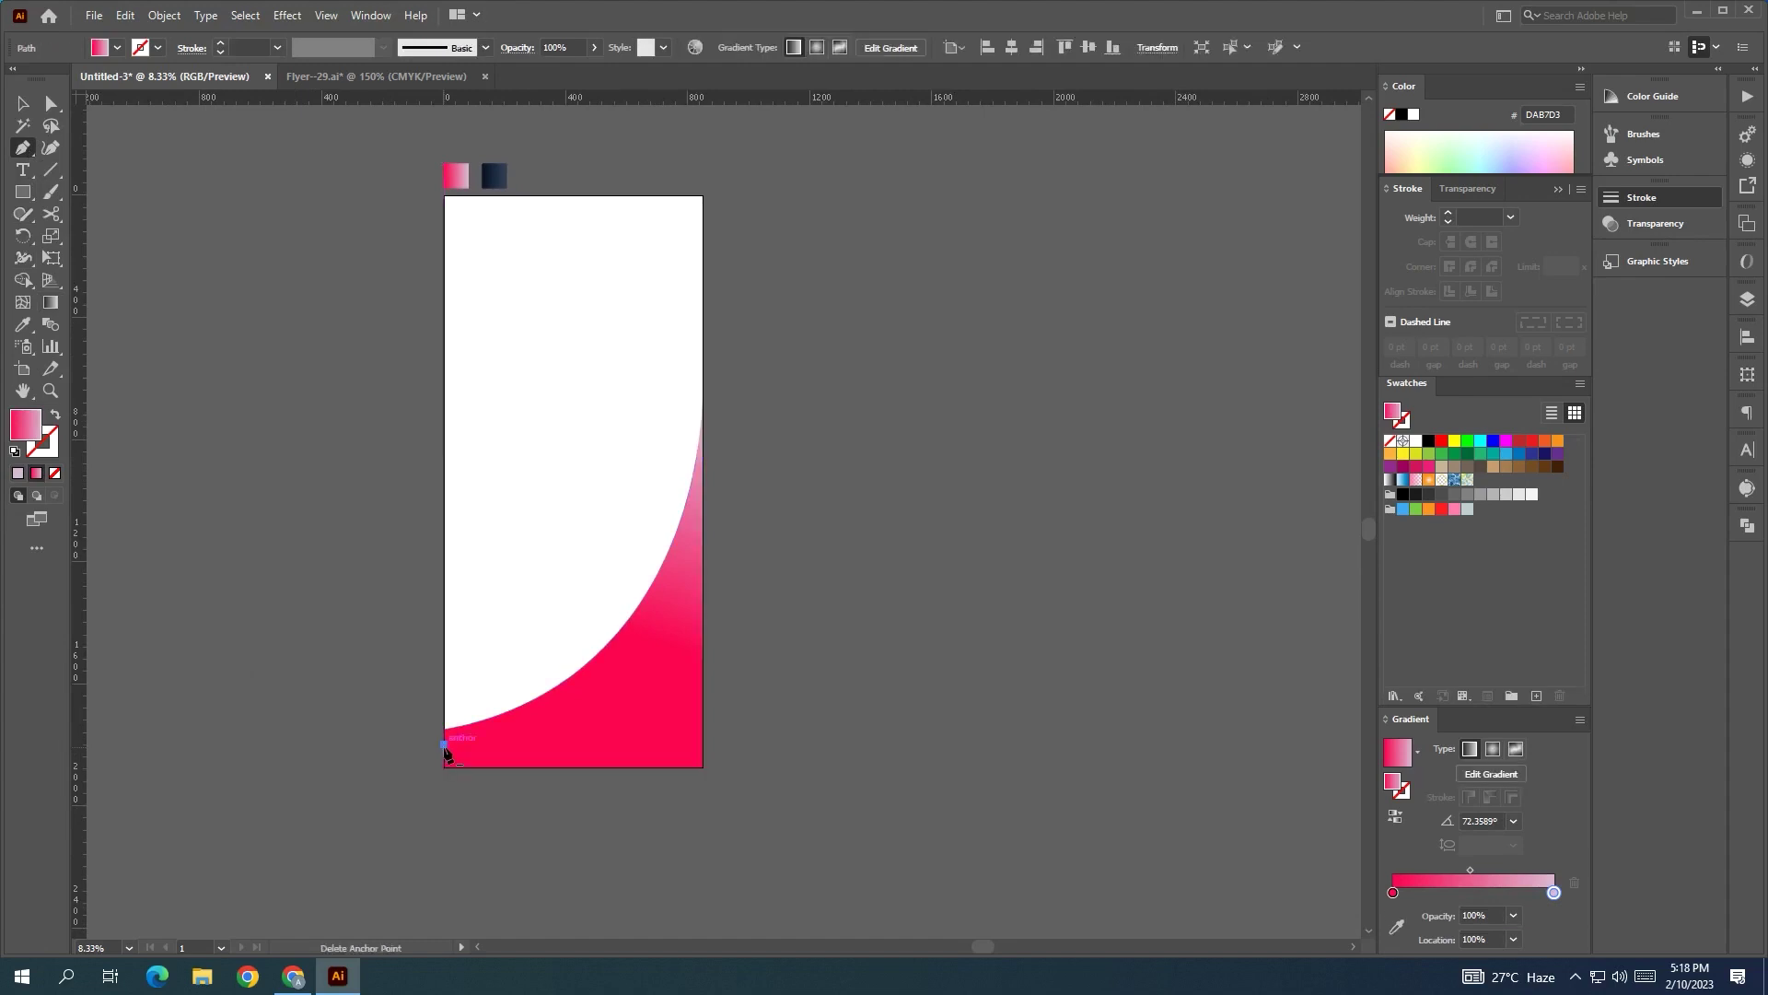
drag(703, 628, 792, 501)
click(703, 609)
click(704, 764)
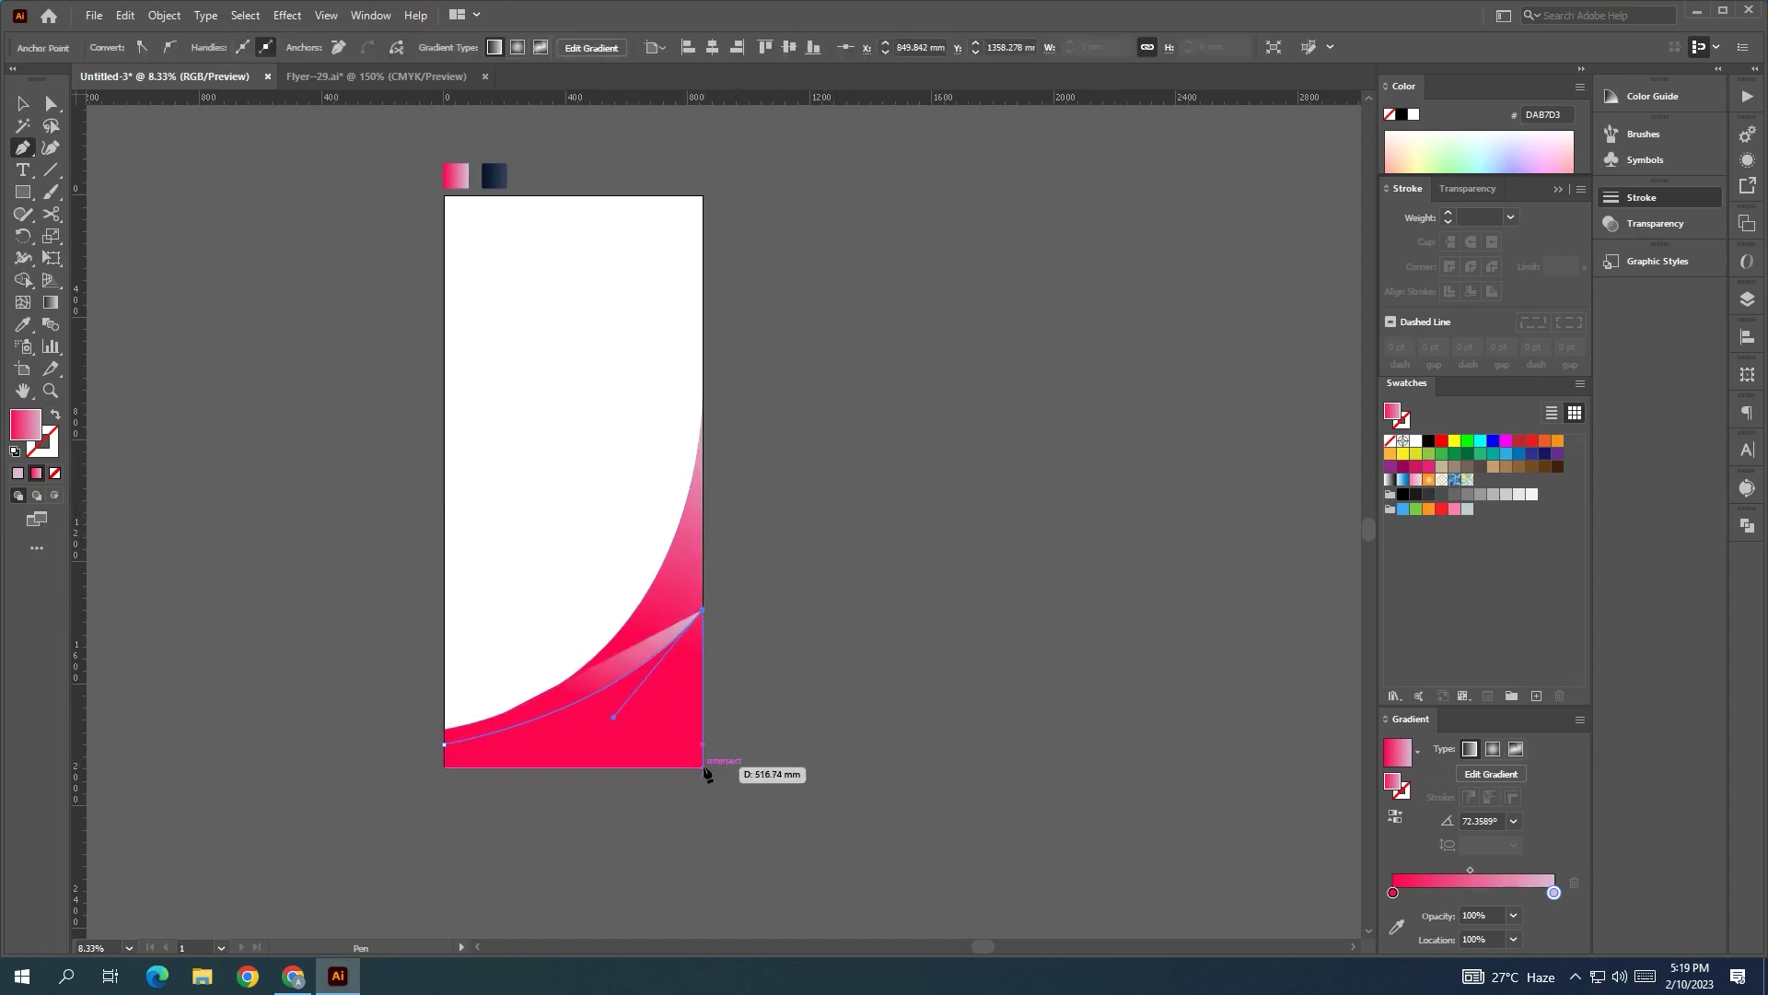
click(445, 742)
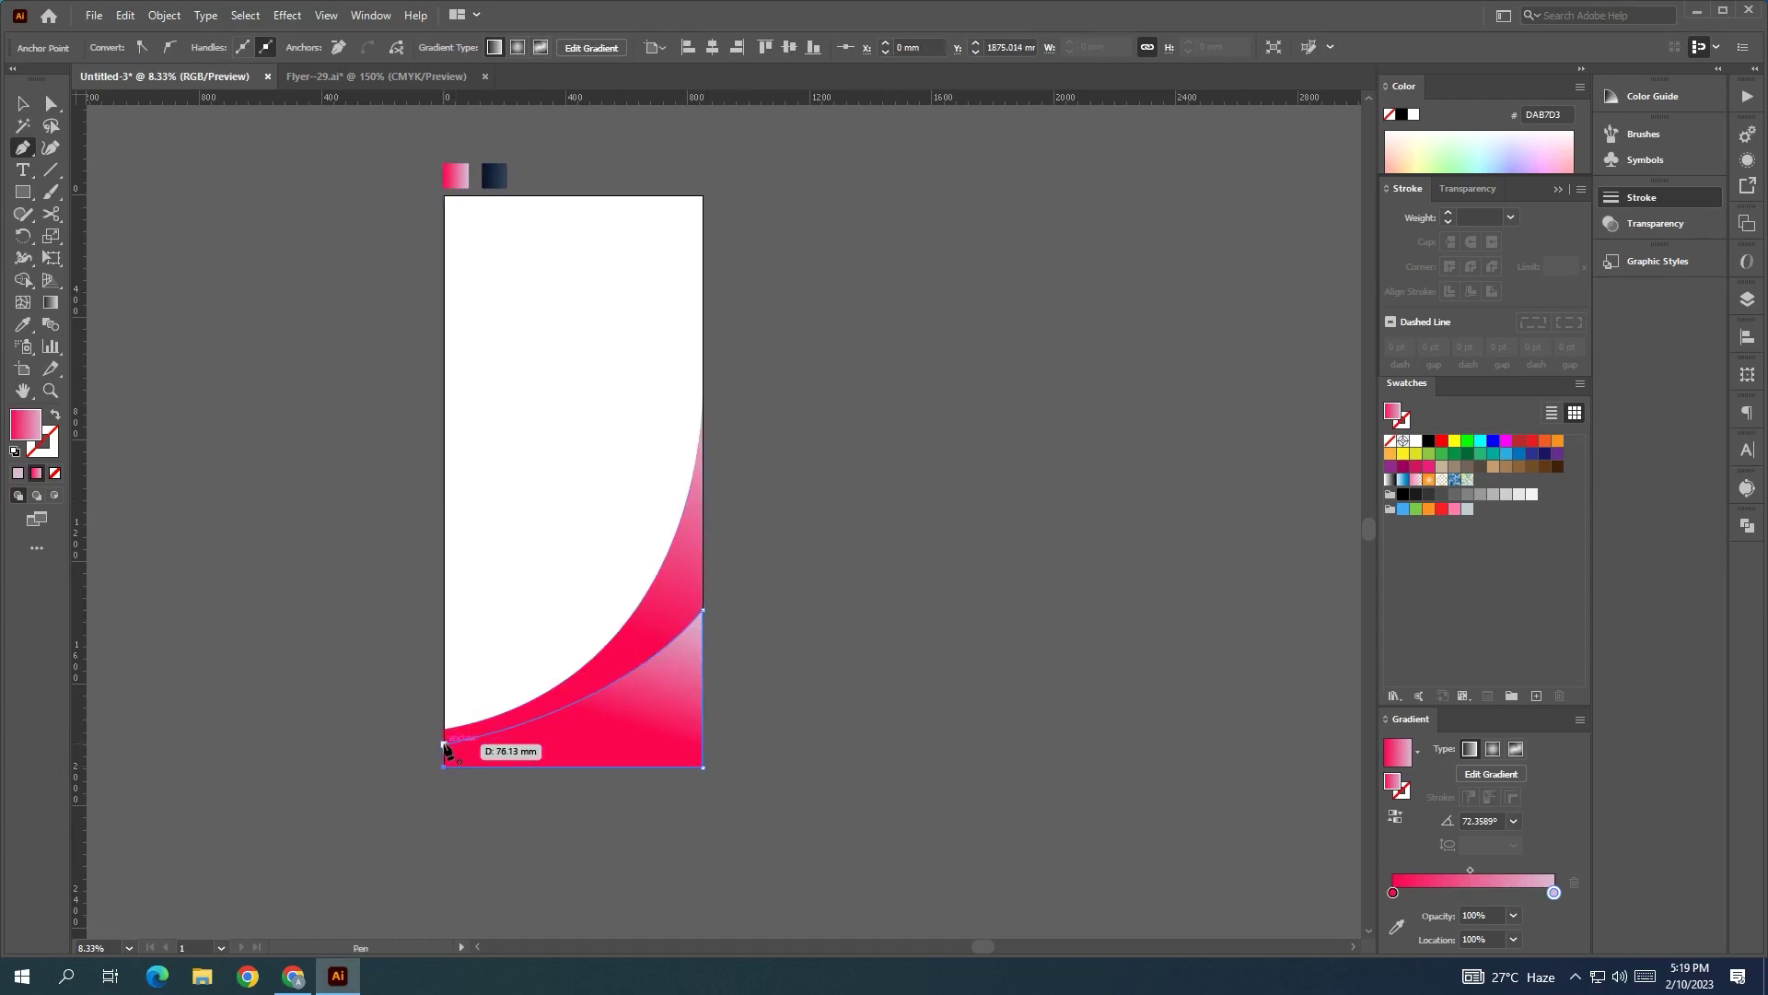
- Fill the lower curved shape with the dark navy gradient sampled from the sample square above the artboard
key(i)
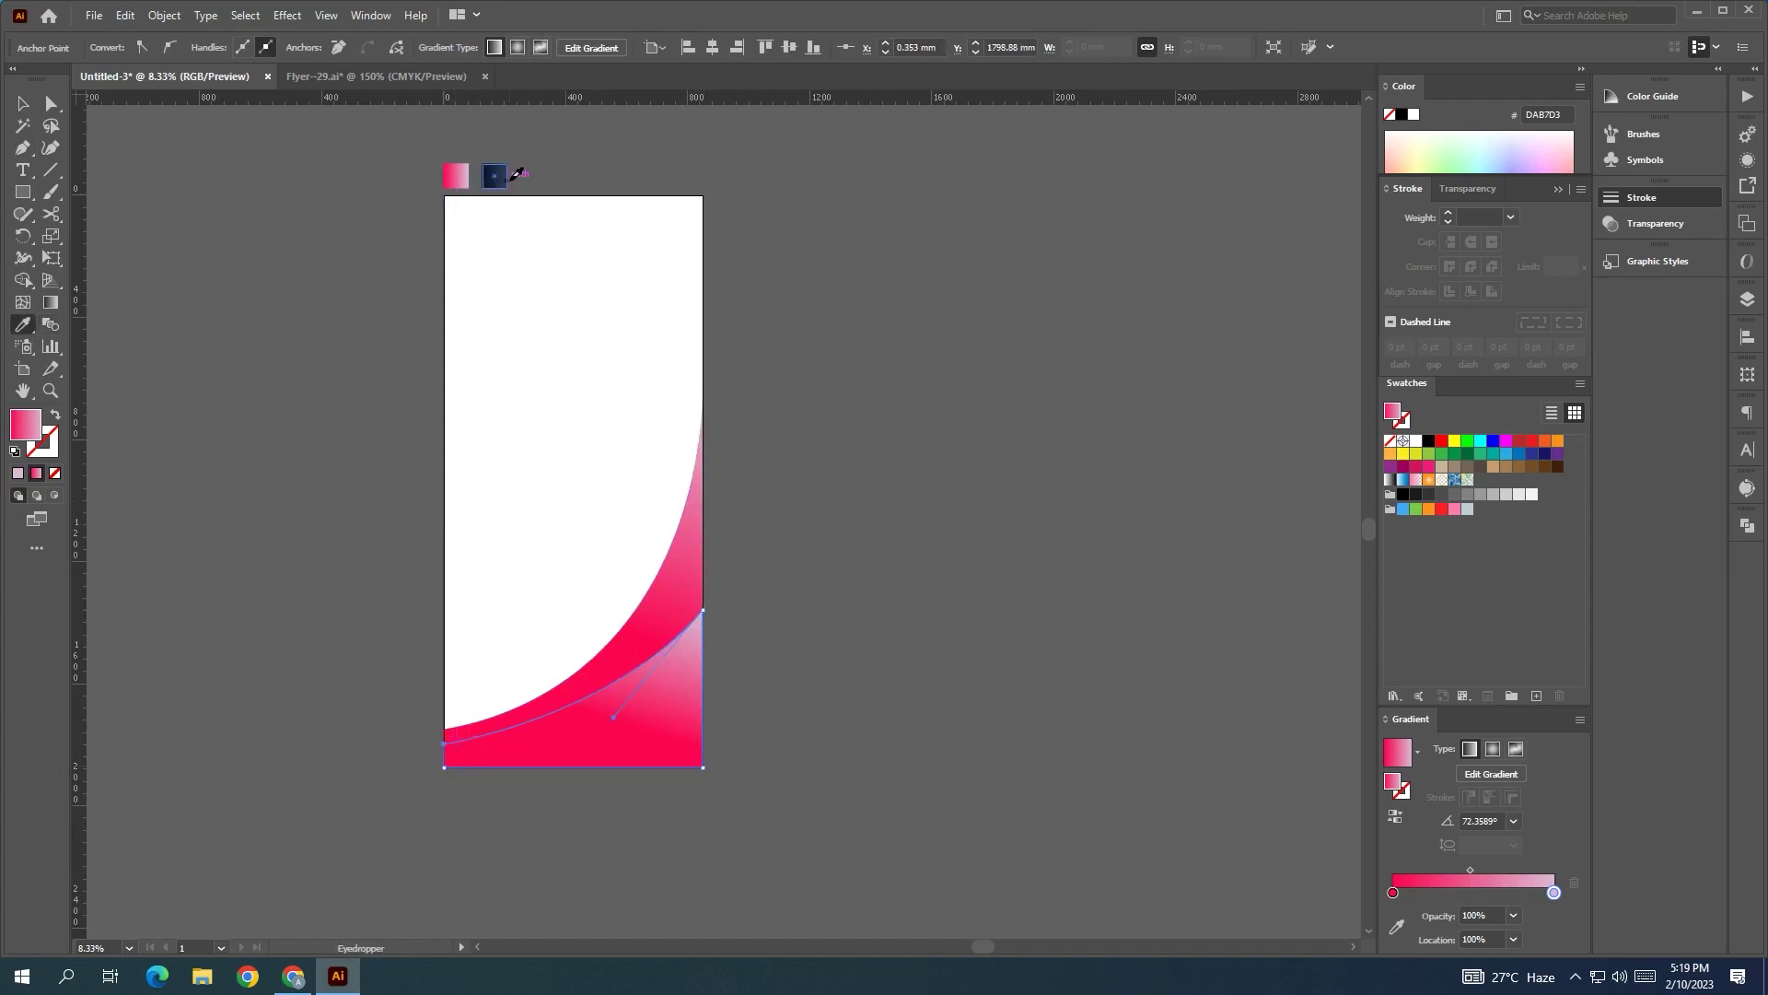
click(495, 176)
key(v)
click(312, 565)
- Add a point on the navy shape's upper curve with the Curvature tool and adjust it into a smooth sweep
scroll(314, 634, down, 1)
scroll(314, 634, right, 1)
click(600, 702)
key(shift+grave)
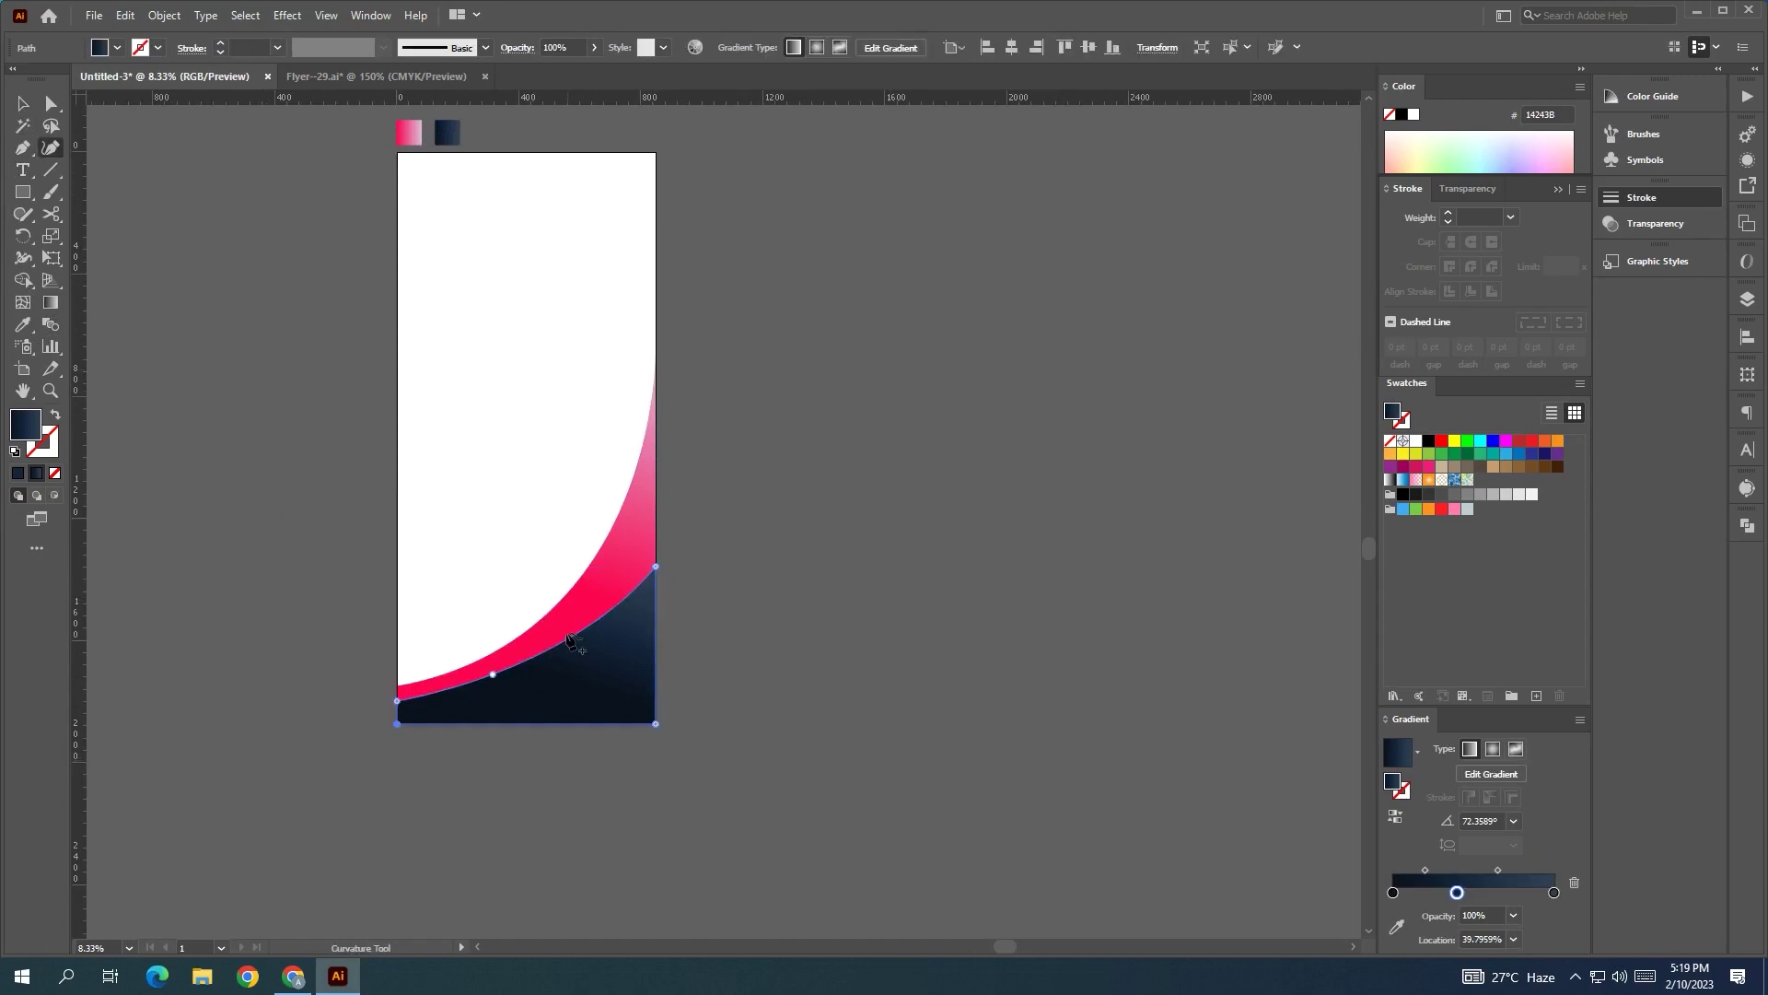
drag(491, 676, 487, 682)
scroll(396, 700, up, 2)
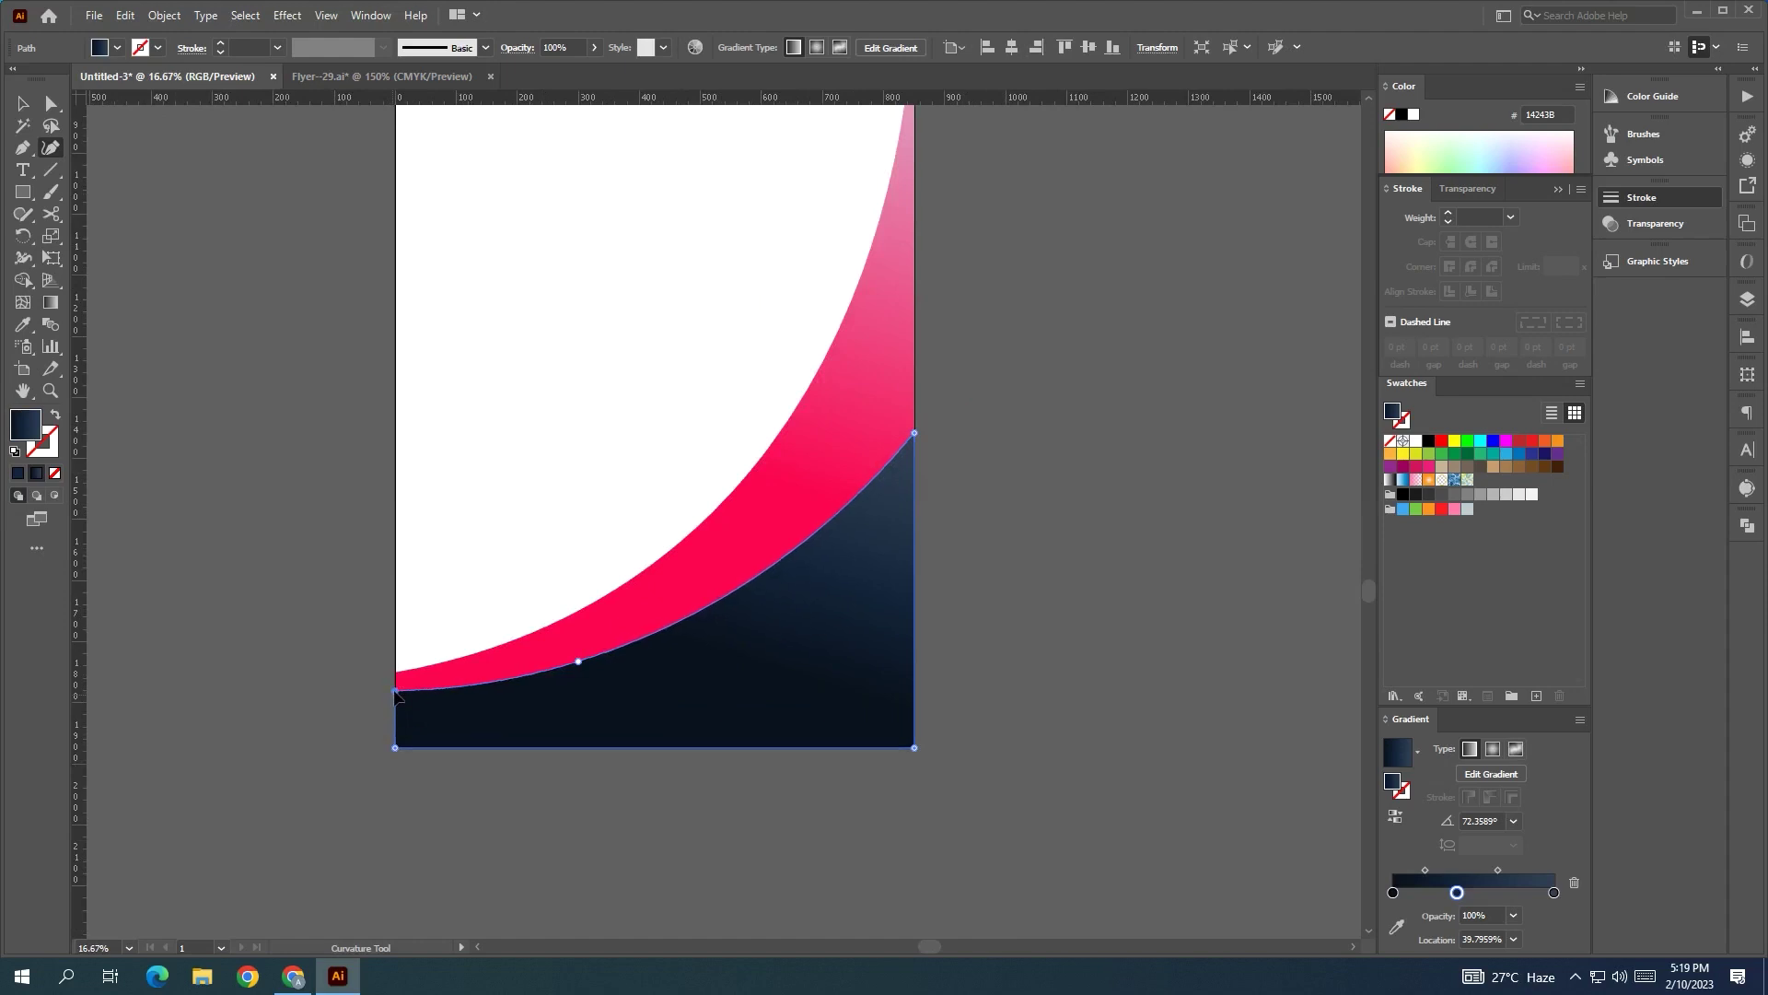
drag(578, 661, 596, 649)
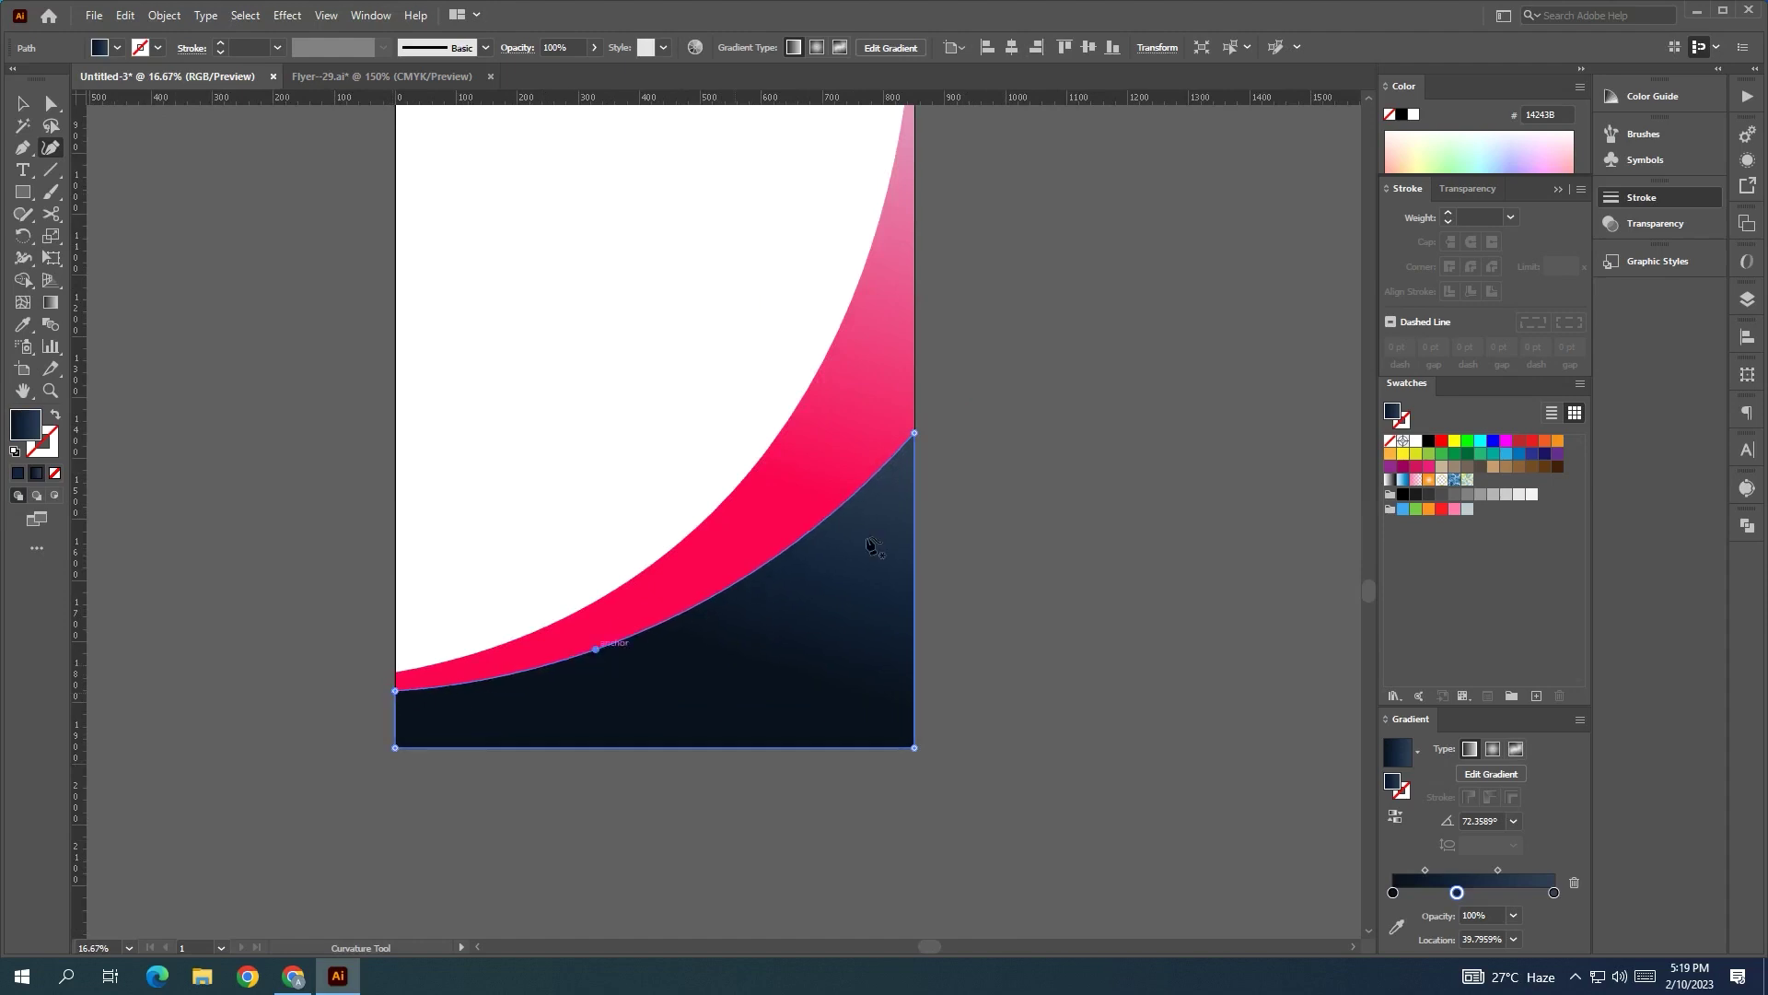
- Lower the right end of the navy shape's curve slightly along the artboard edge
drag(914, 431, 914, 447)
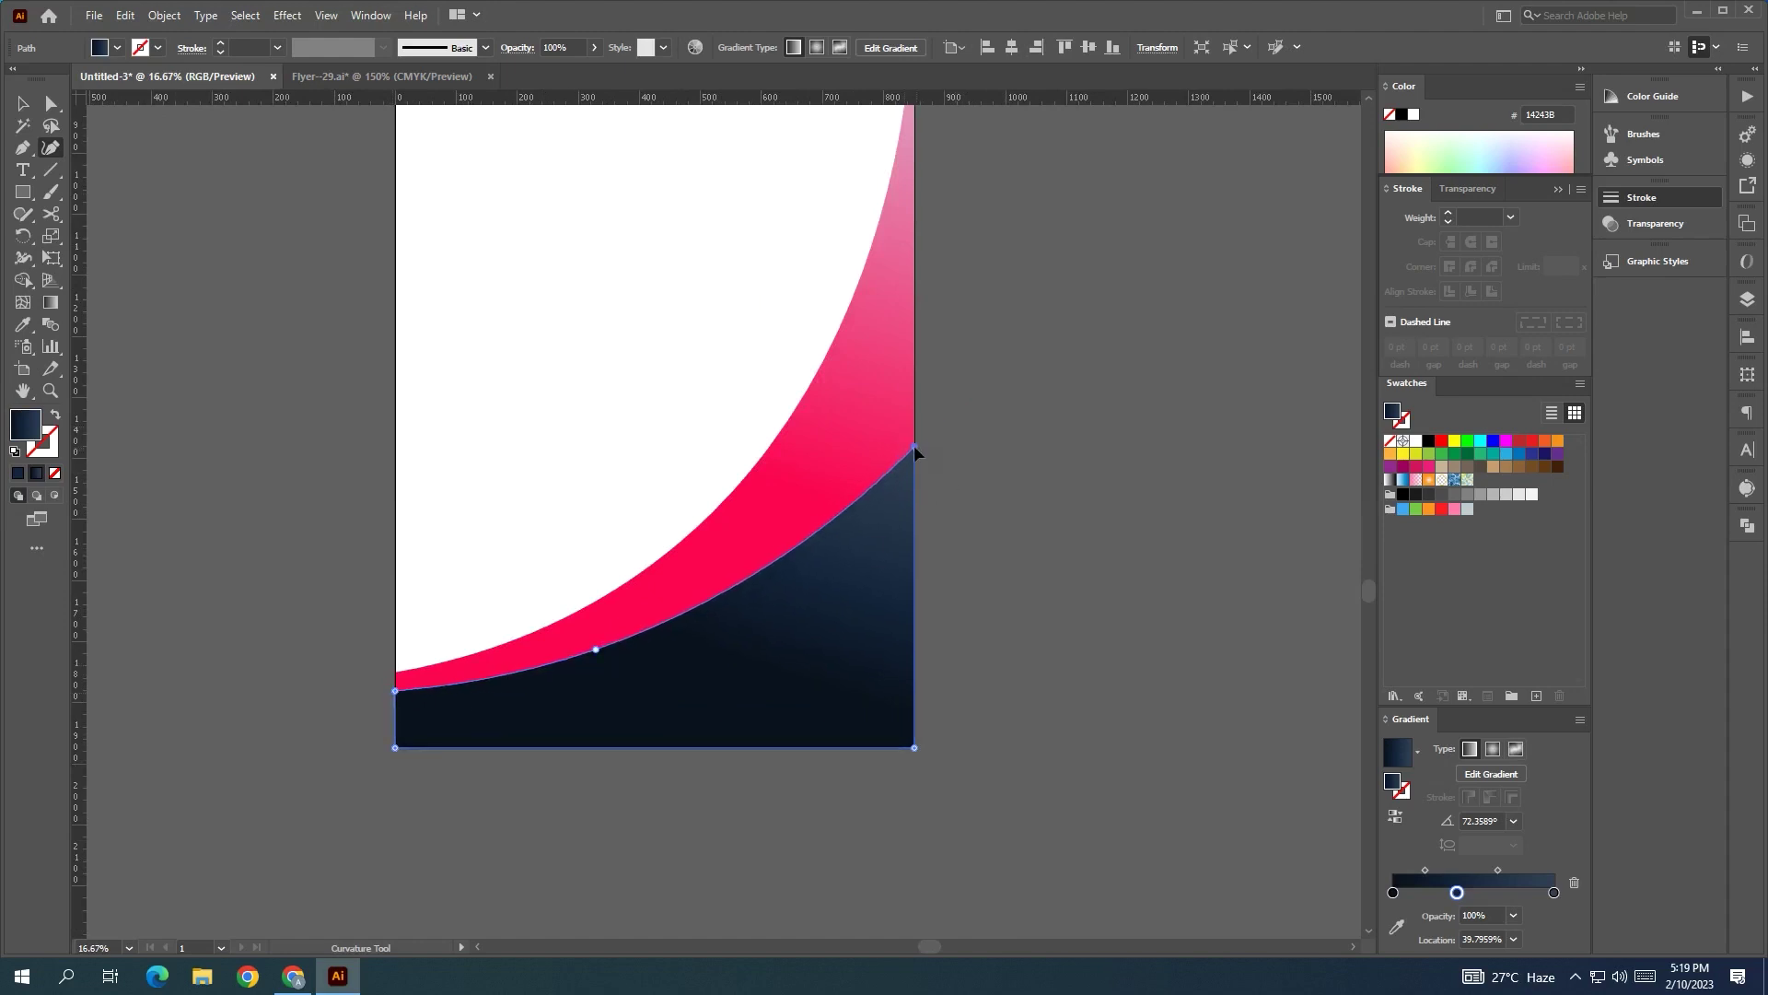
scroll(914, 445, down, 2)
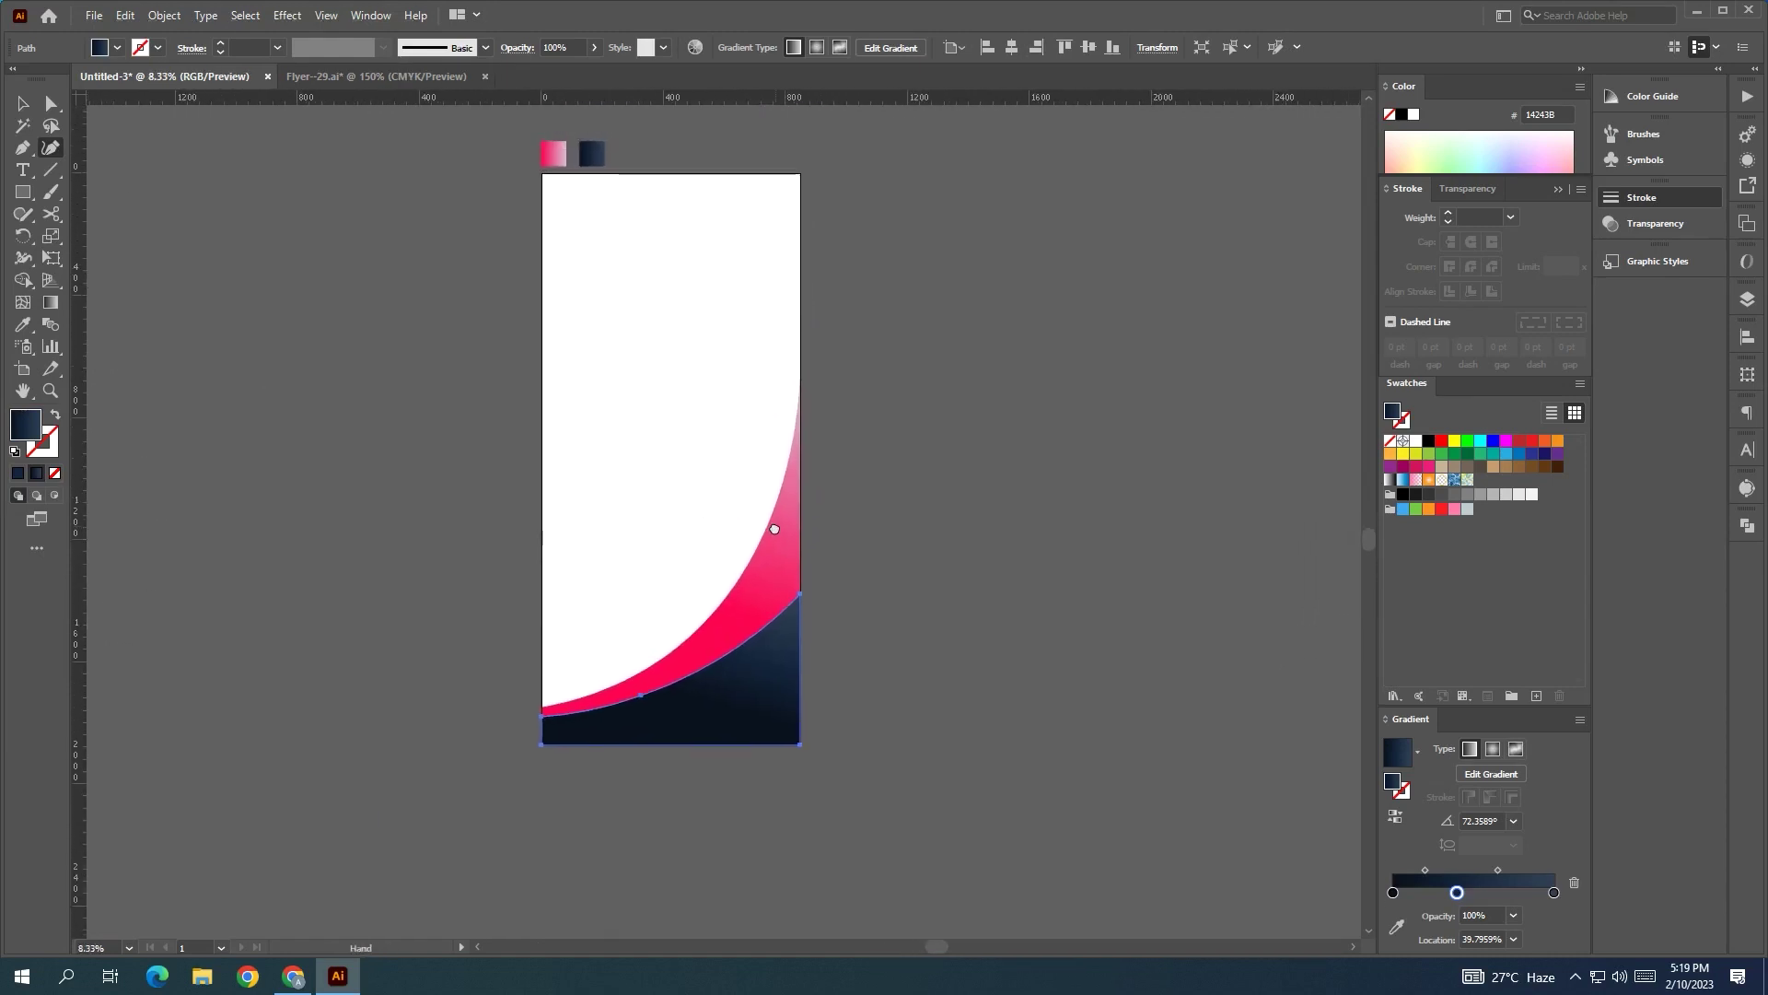
scroll(754, 457, up, 1)
scroll(747, 442, down, 1)
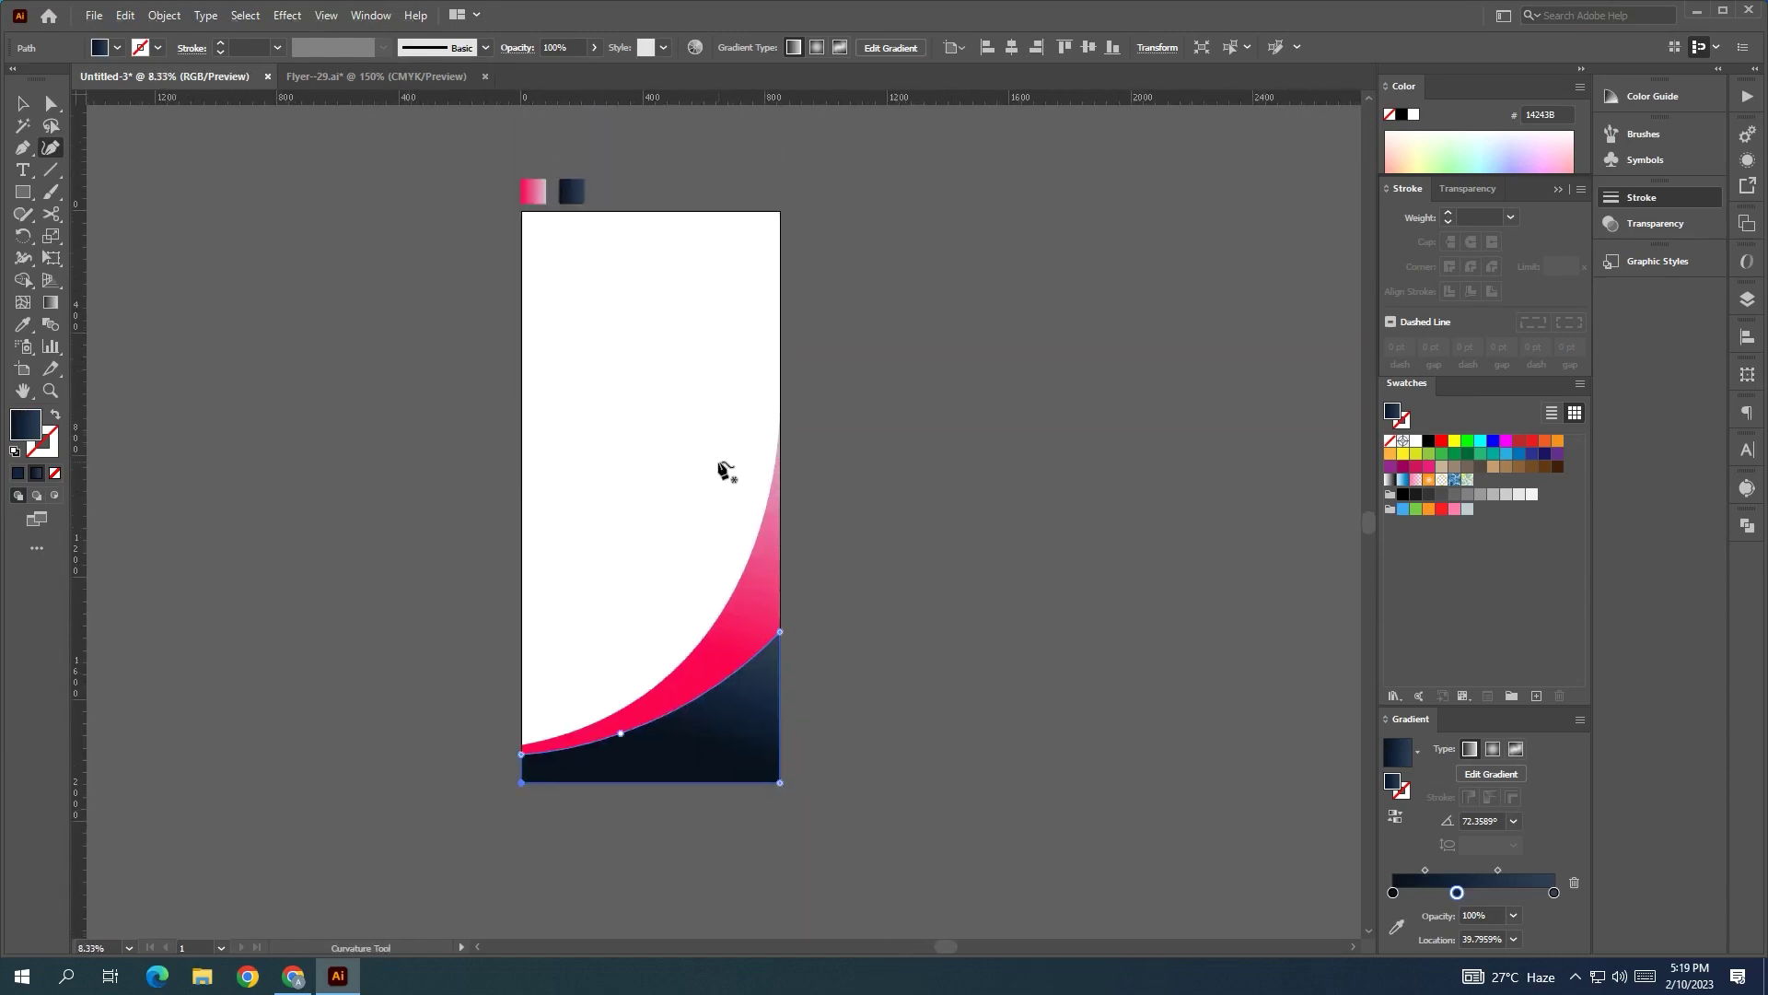
click(22, 103)
click(387, 435)
drag(385, 436, 341, 449)
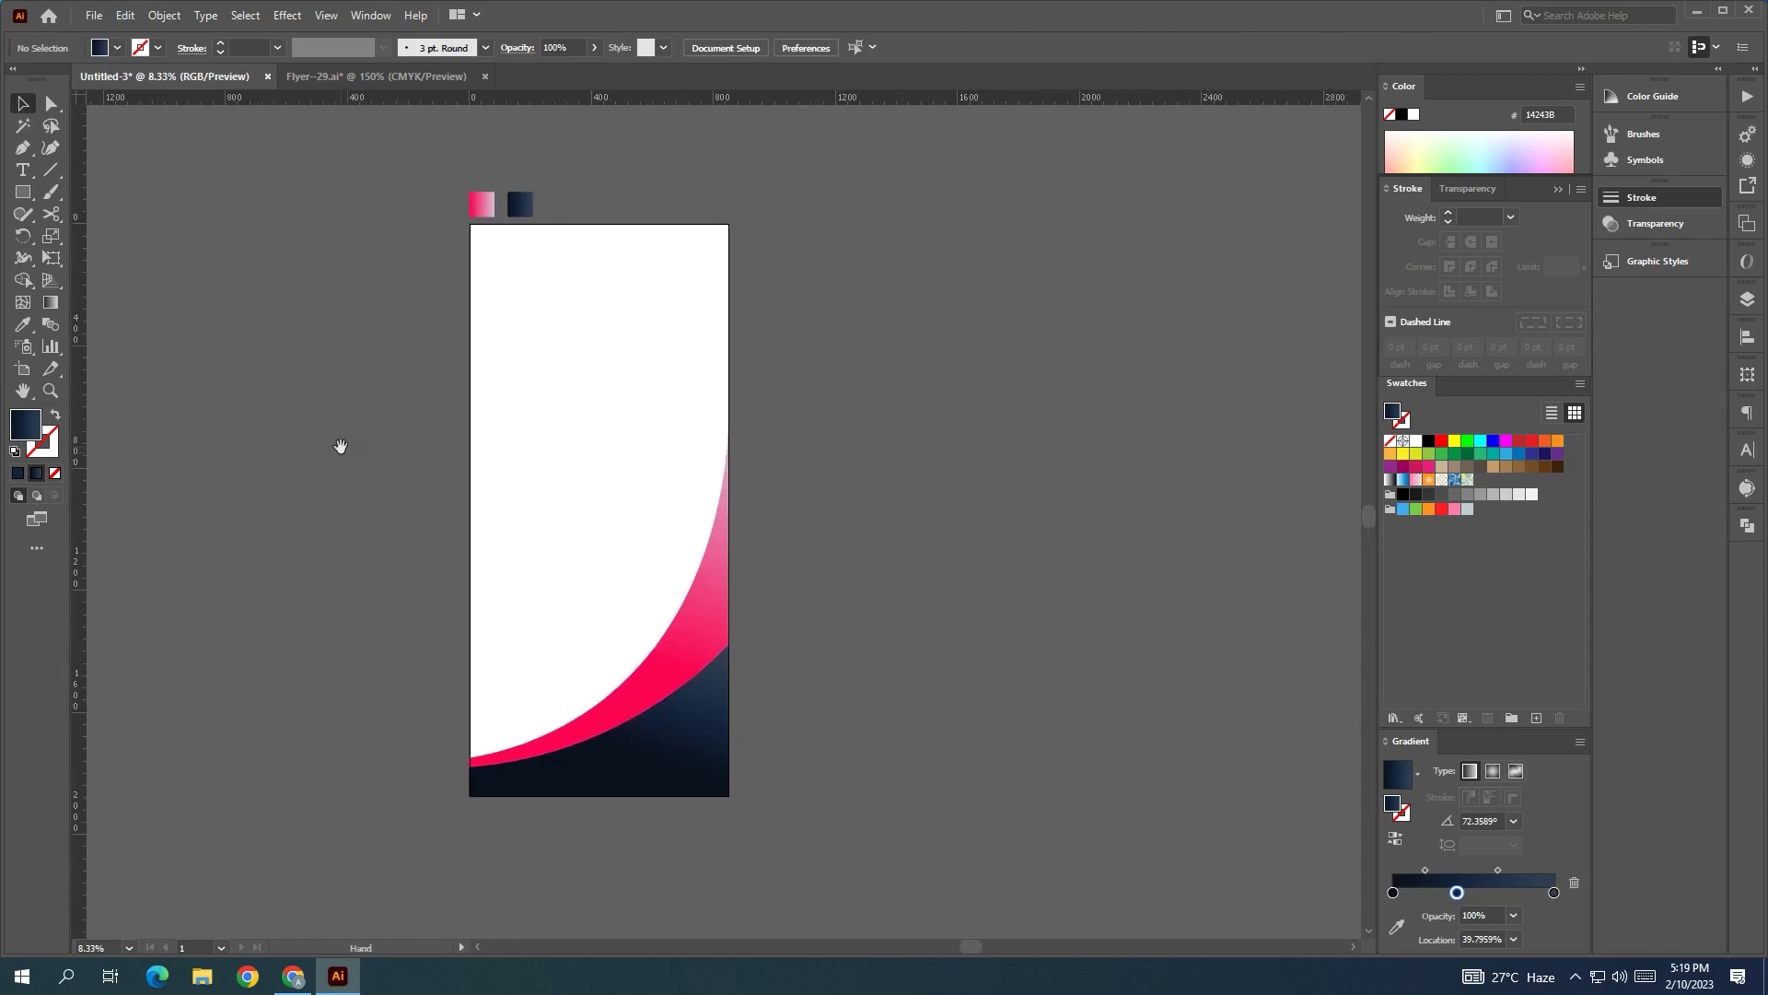
- Raise the right end of the navy shape's curve slightly along the artboard edge with the Curvature tool
click(50, 147)
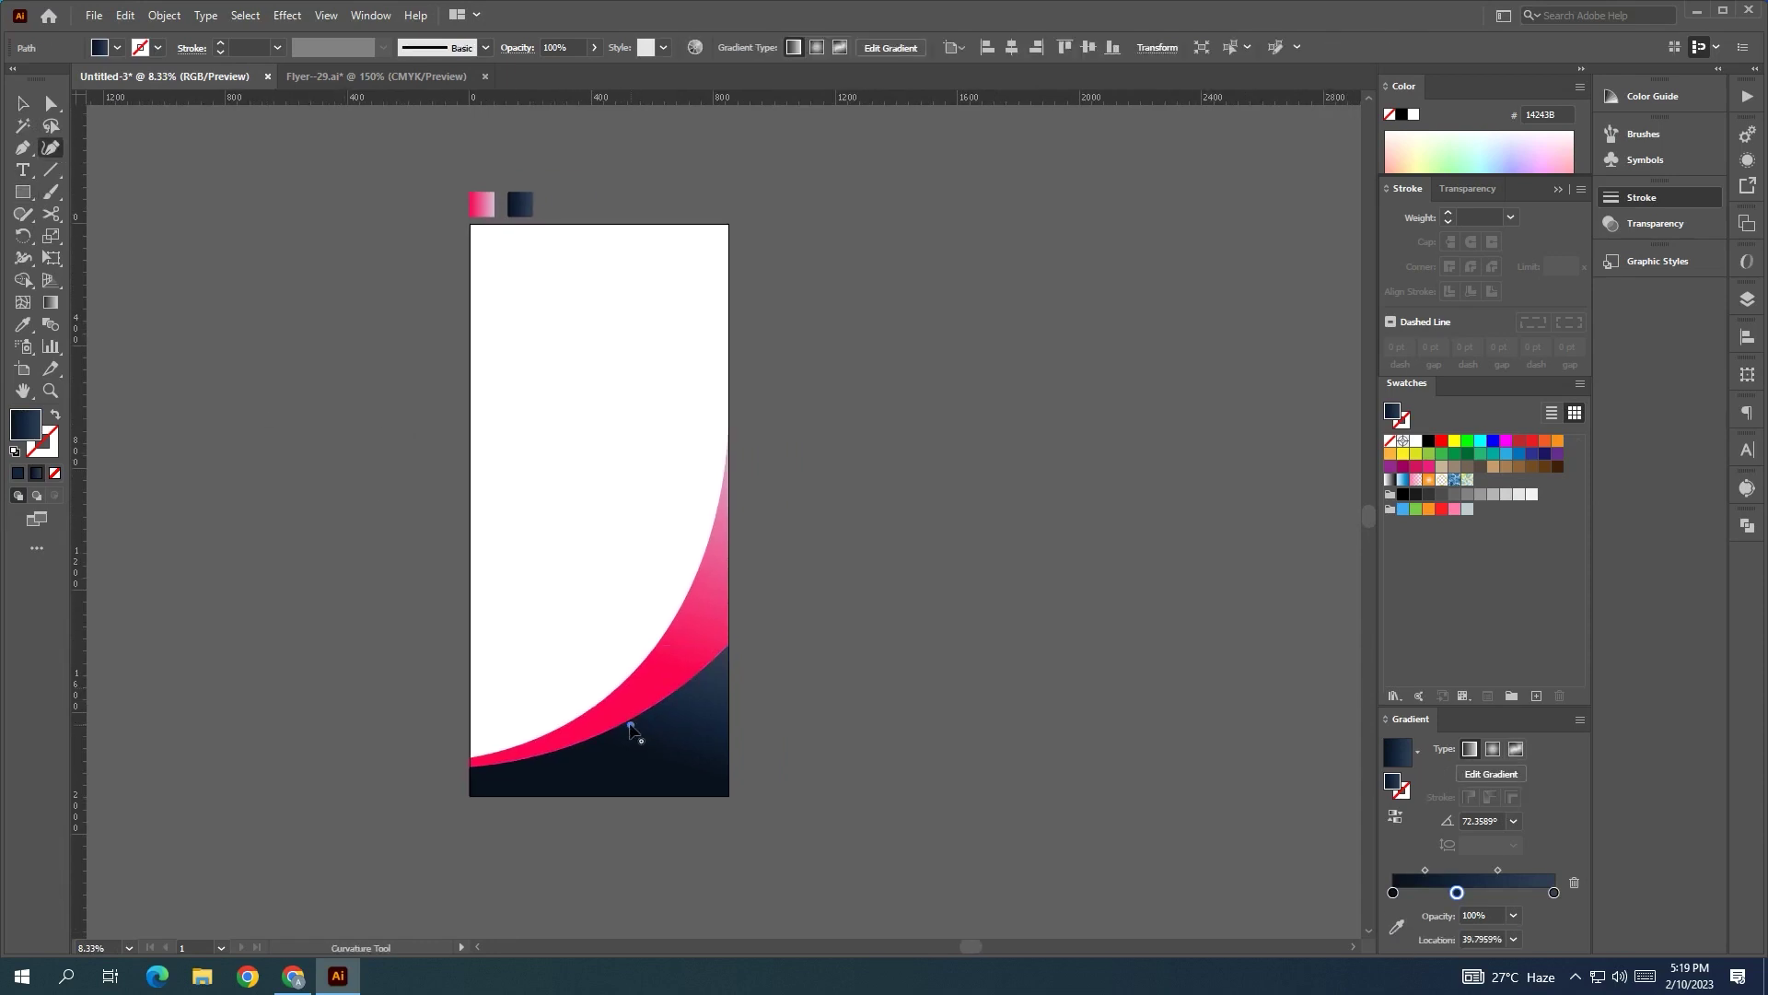
click(649, 737)
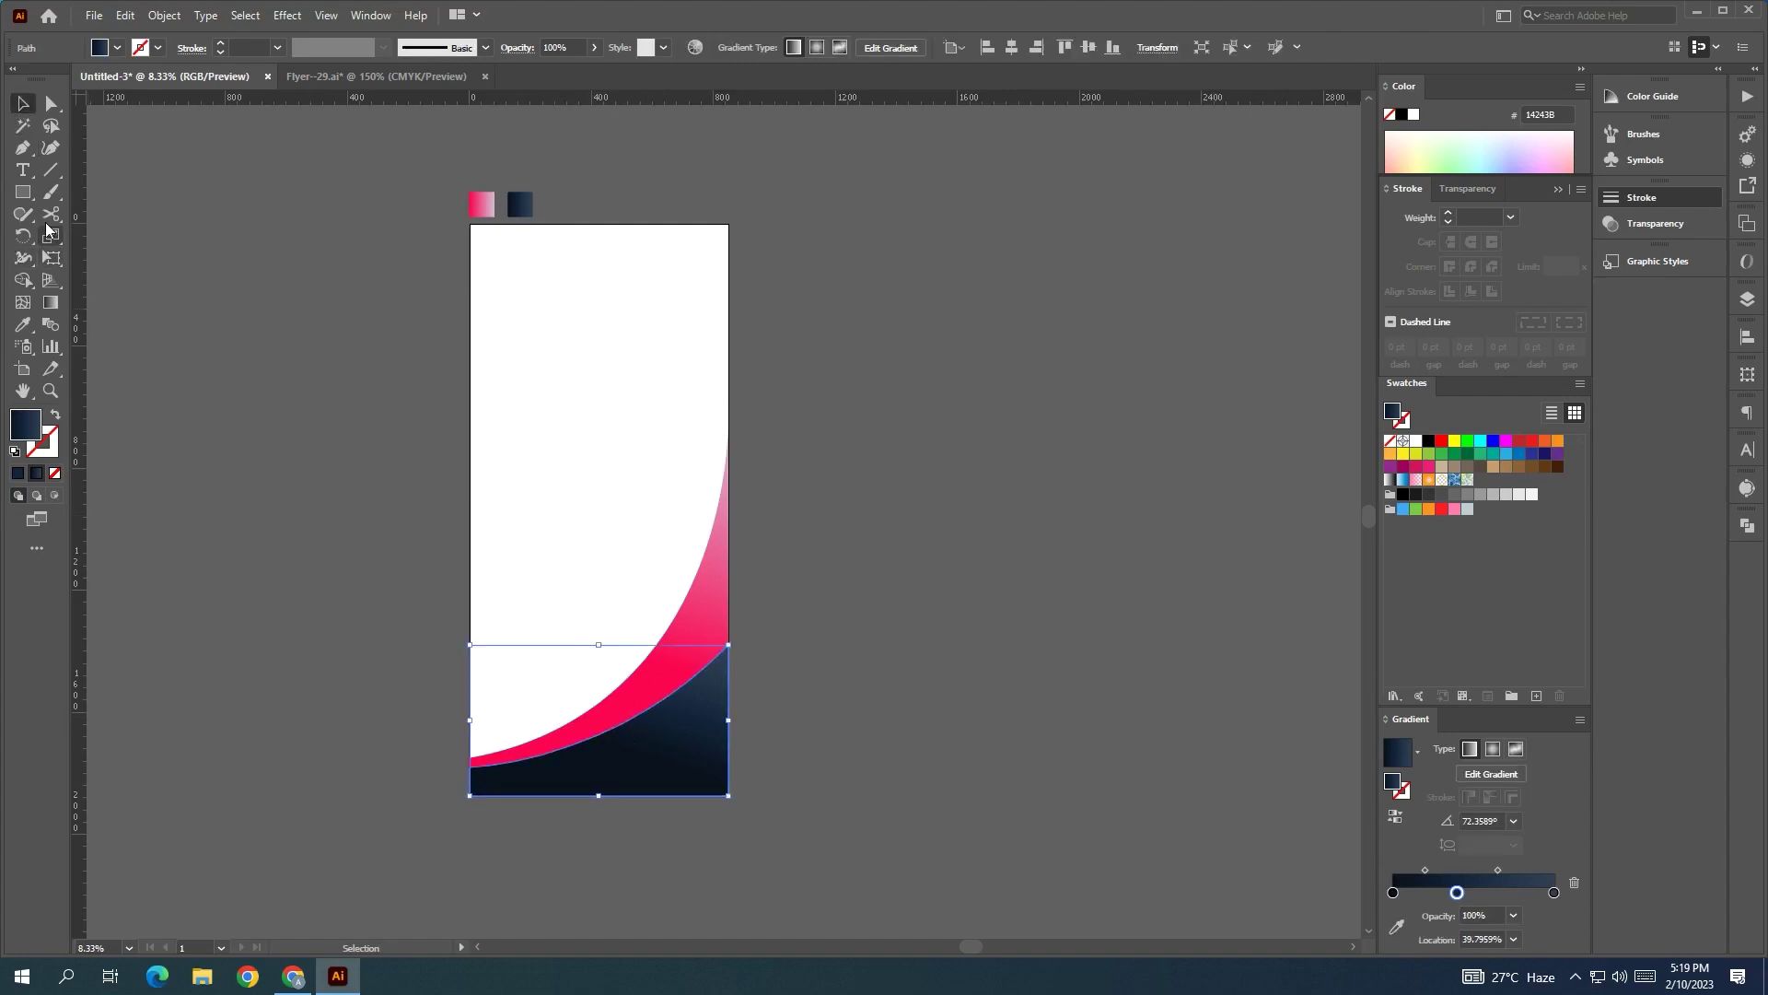
drag(729, 647, 727, 632)
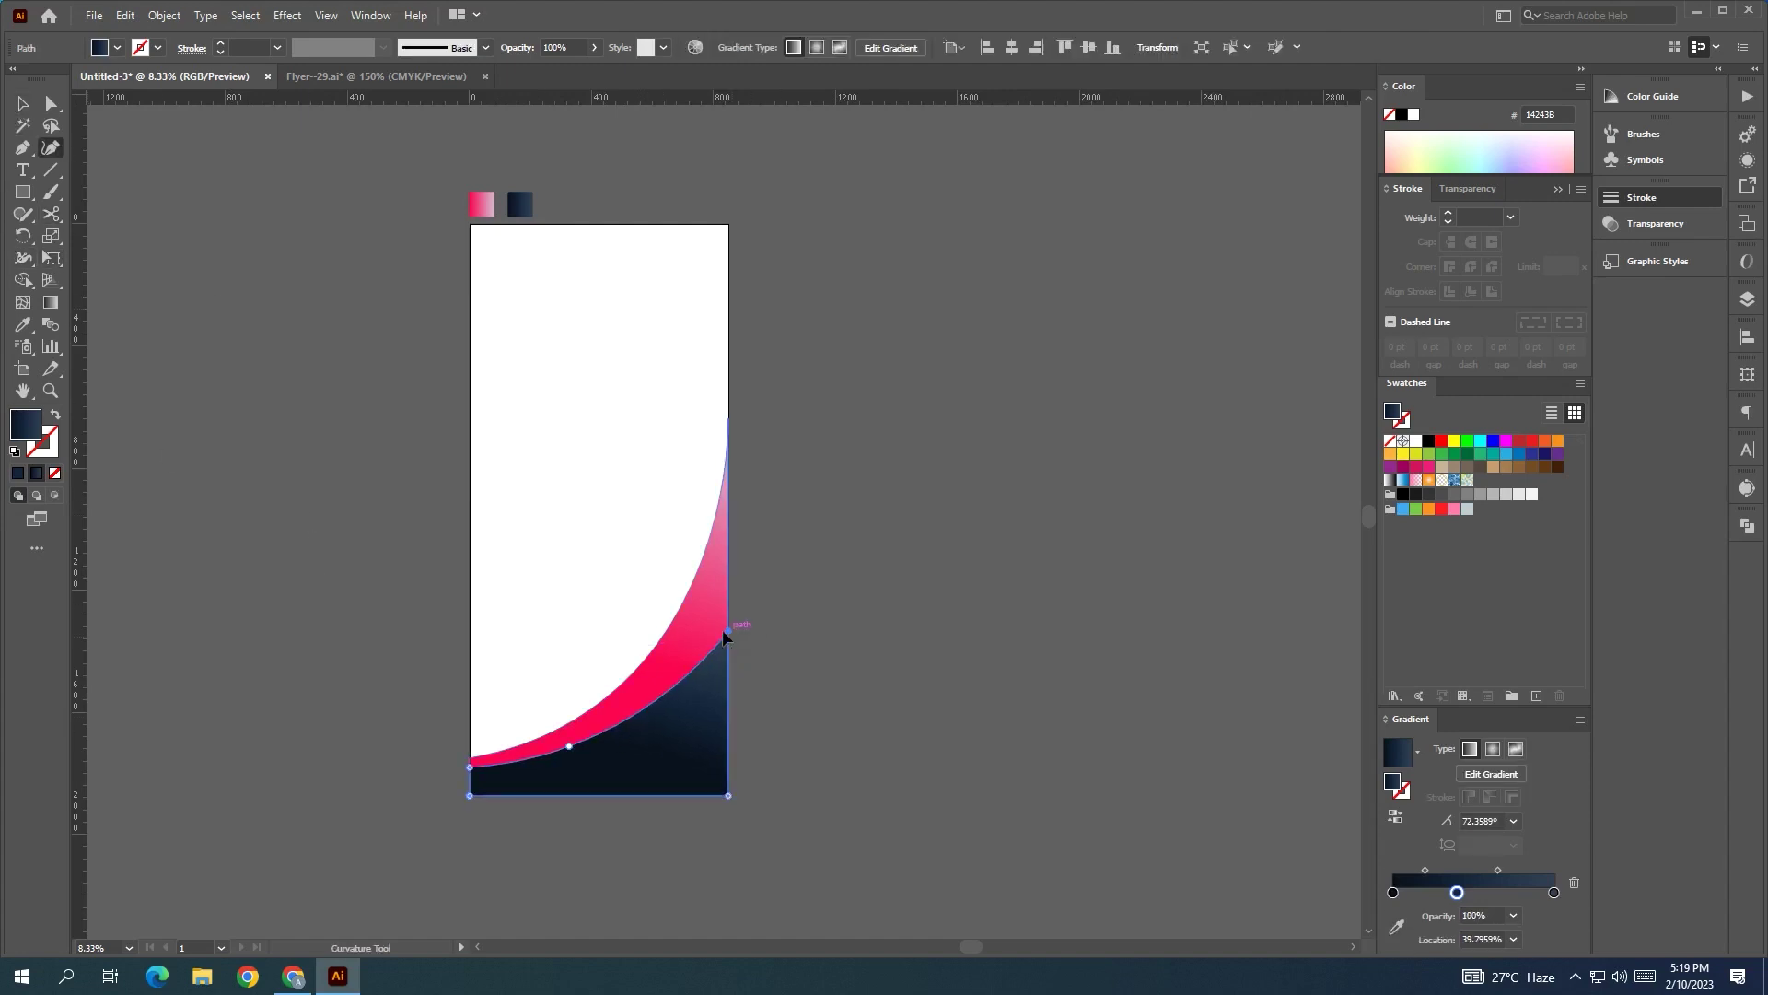
key(v)
click(208, 365)
scroll(195, 372, right, 1)
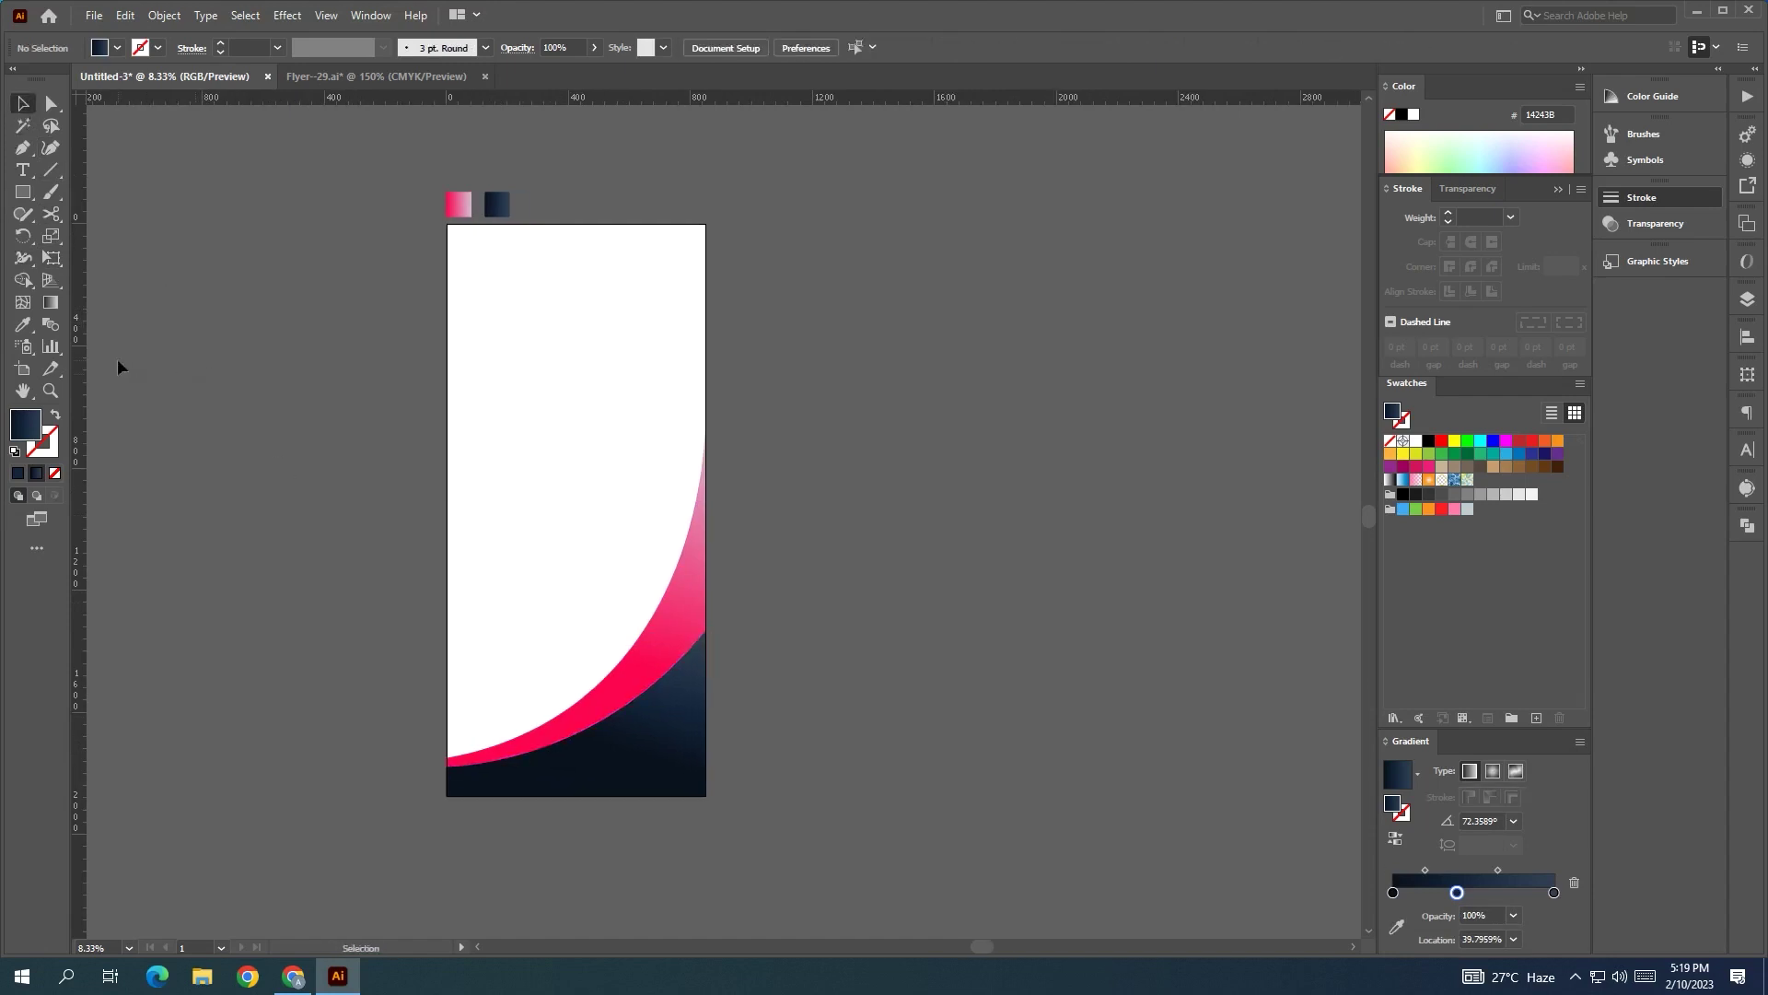
- Draw a navy shape with a curved inner edge in the artboard's upper left corner, about 366 mm wide
click(24, 149)
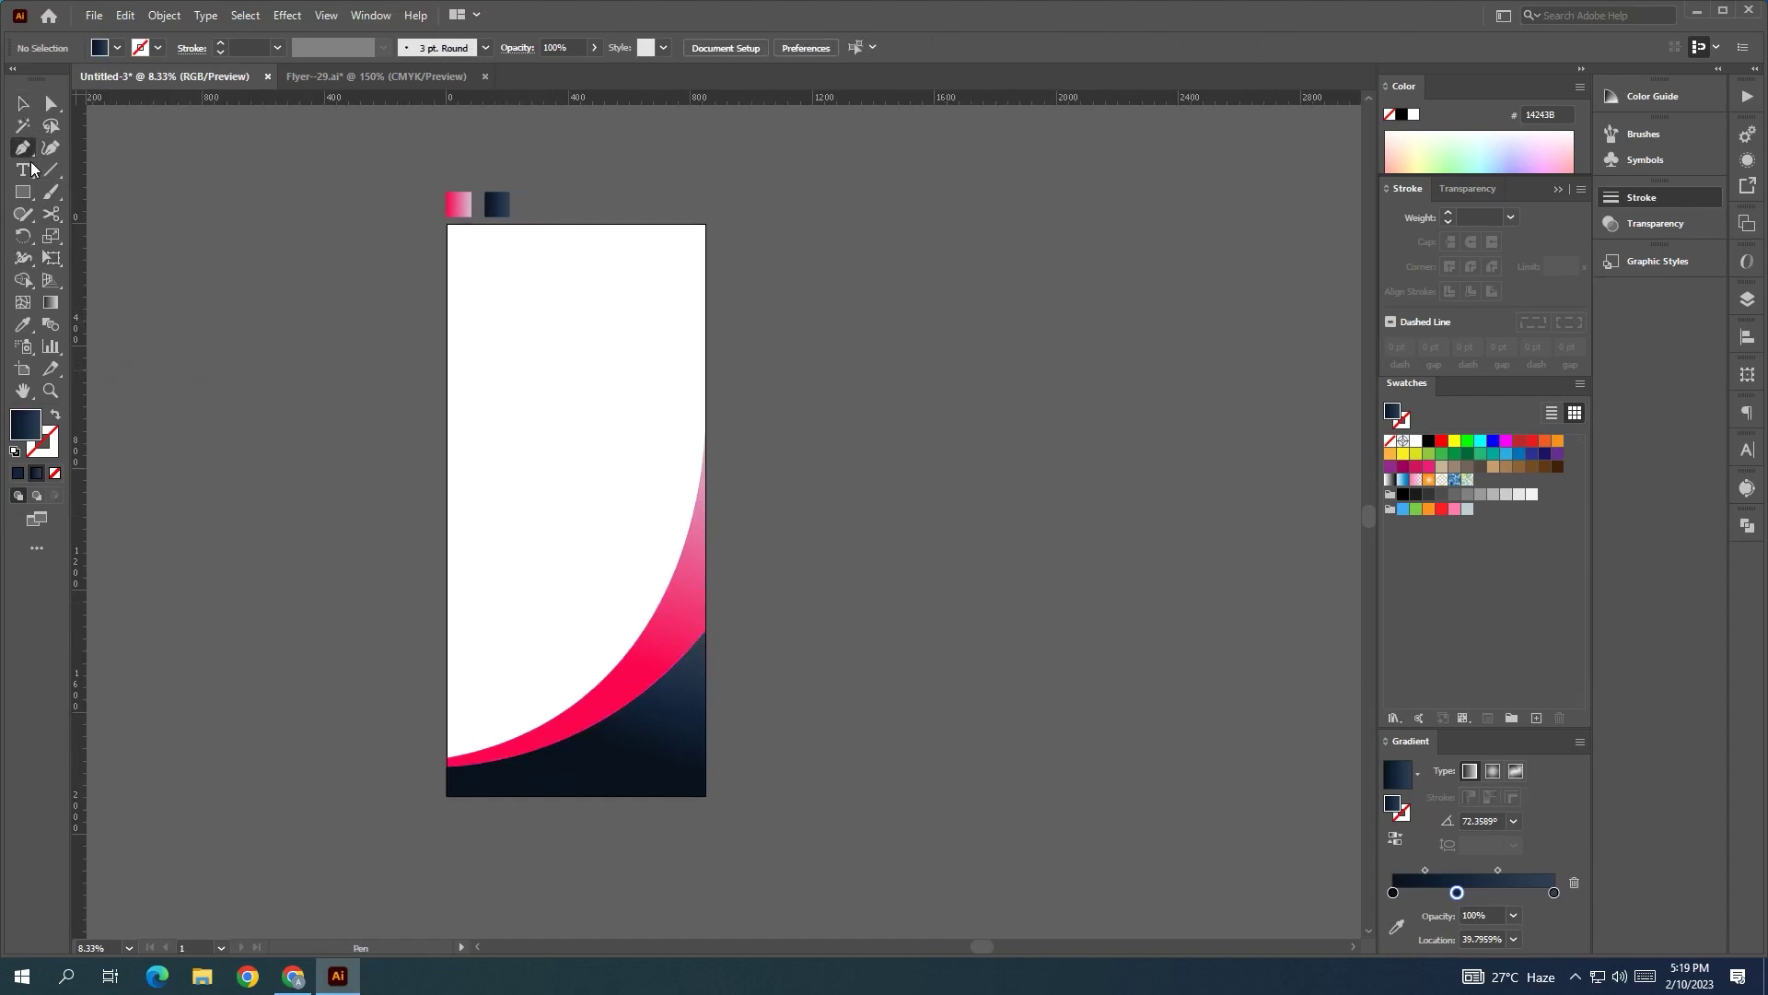
click(446, 276)
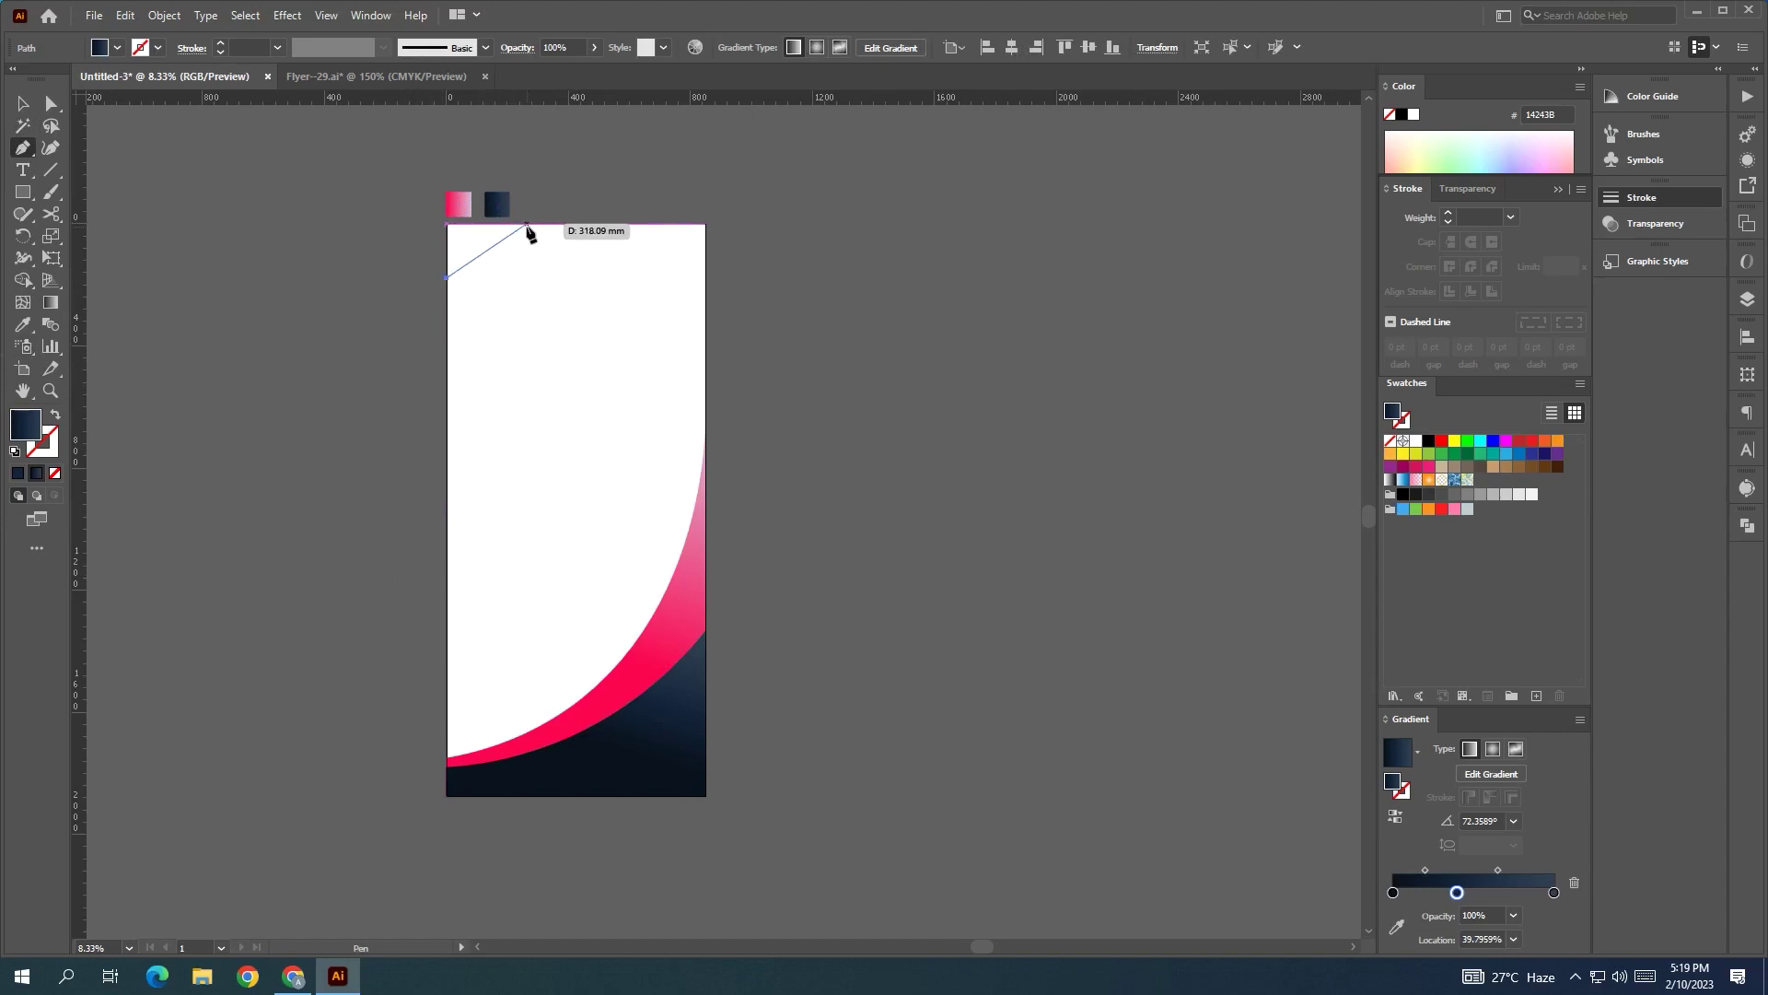
drag(521, 224, 584, 214)
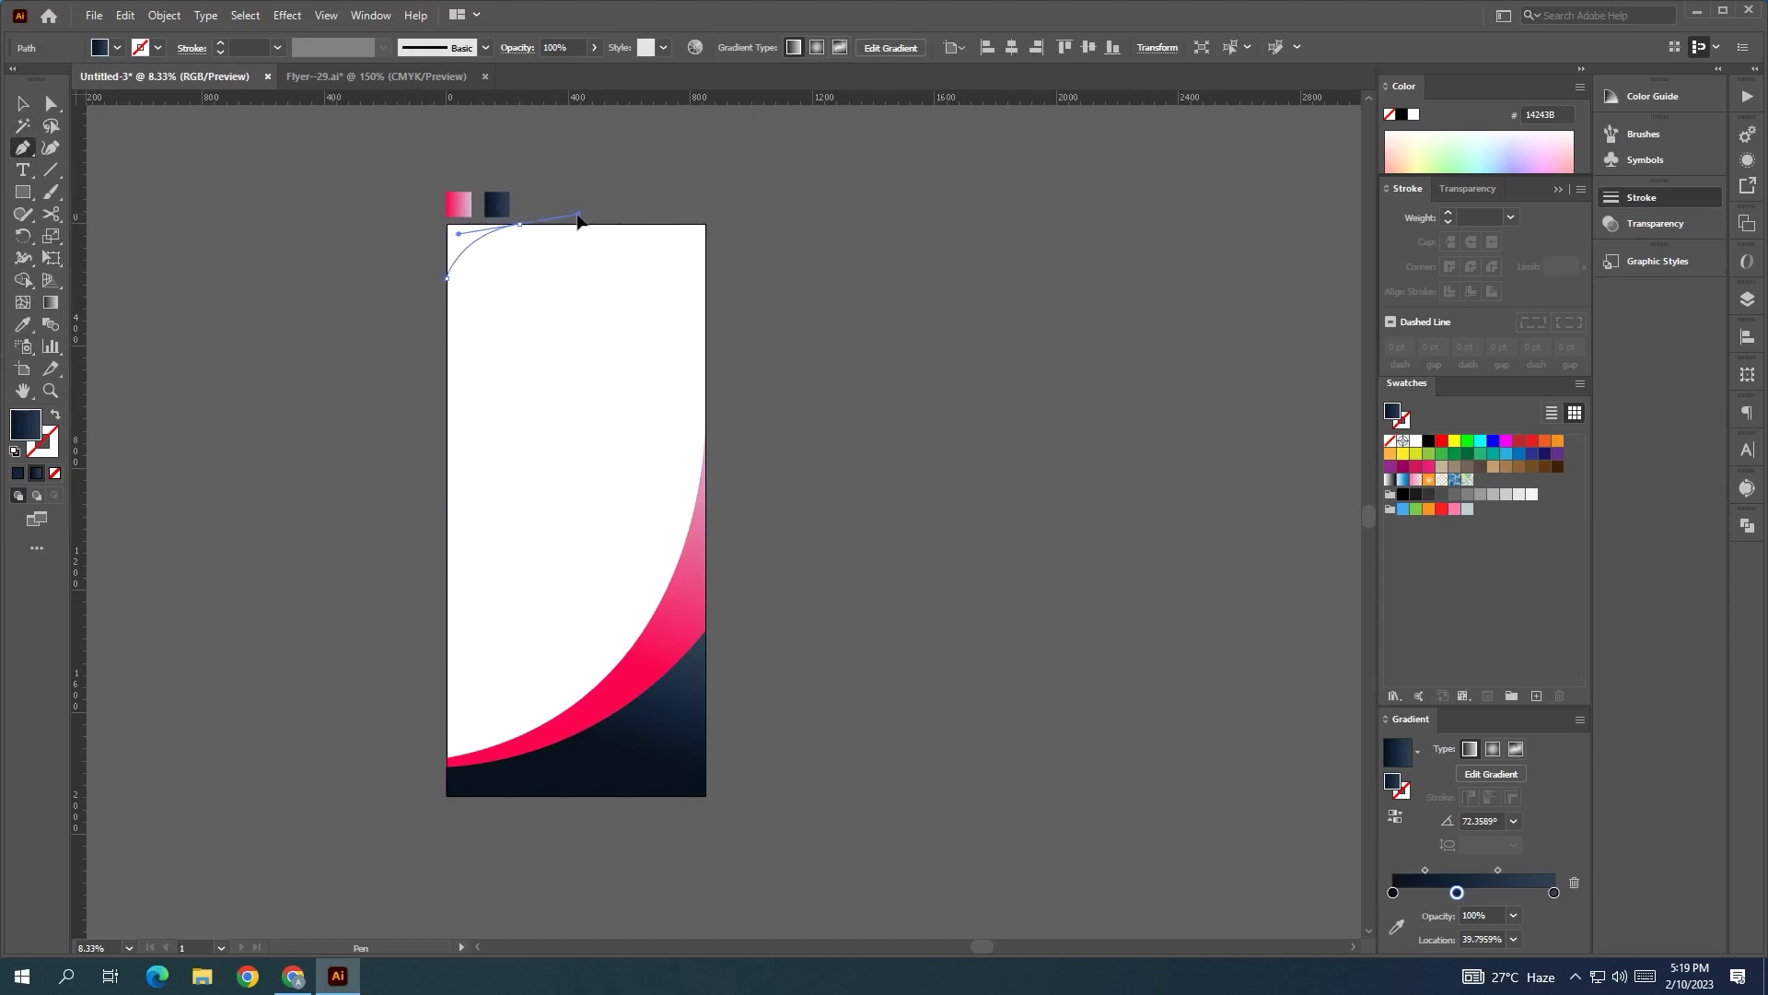
key(ctrl+z)
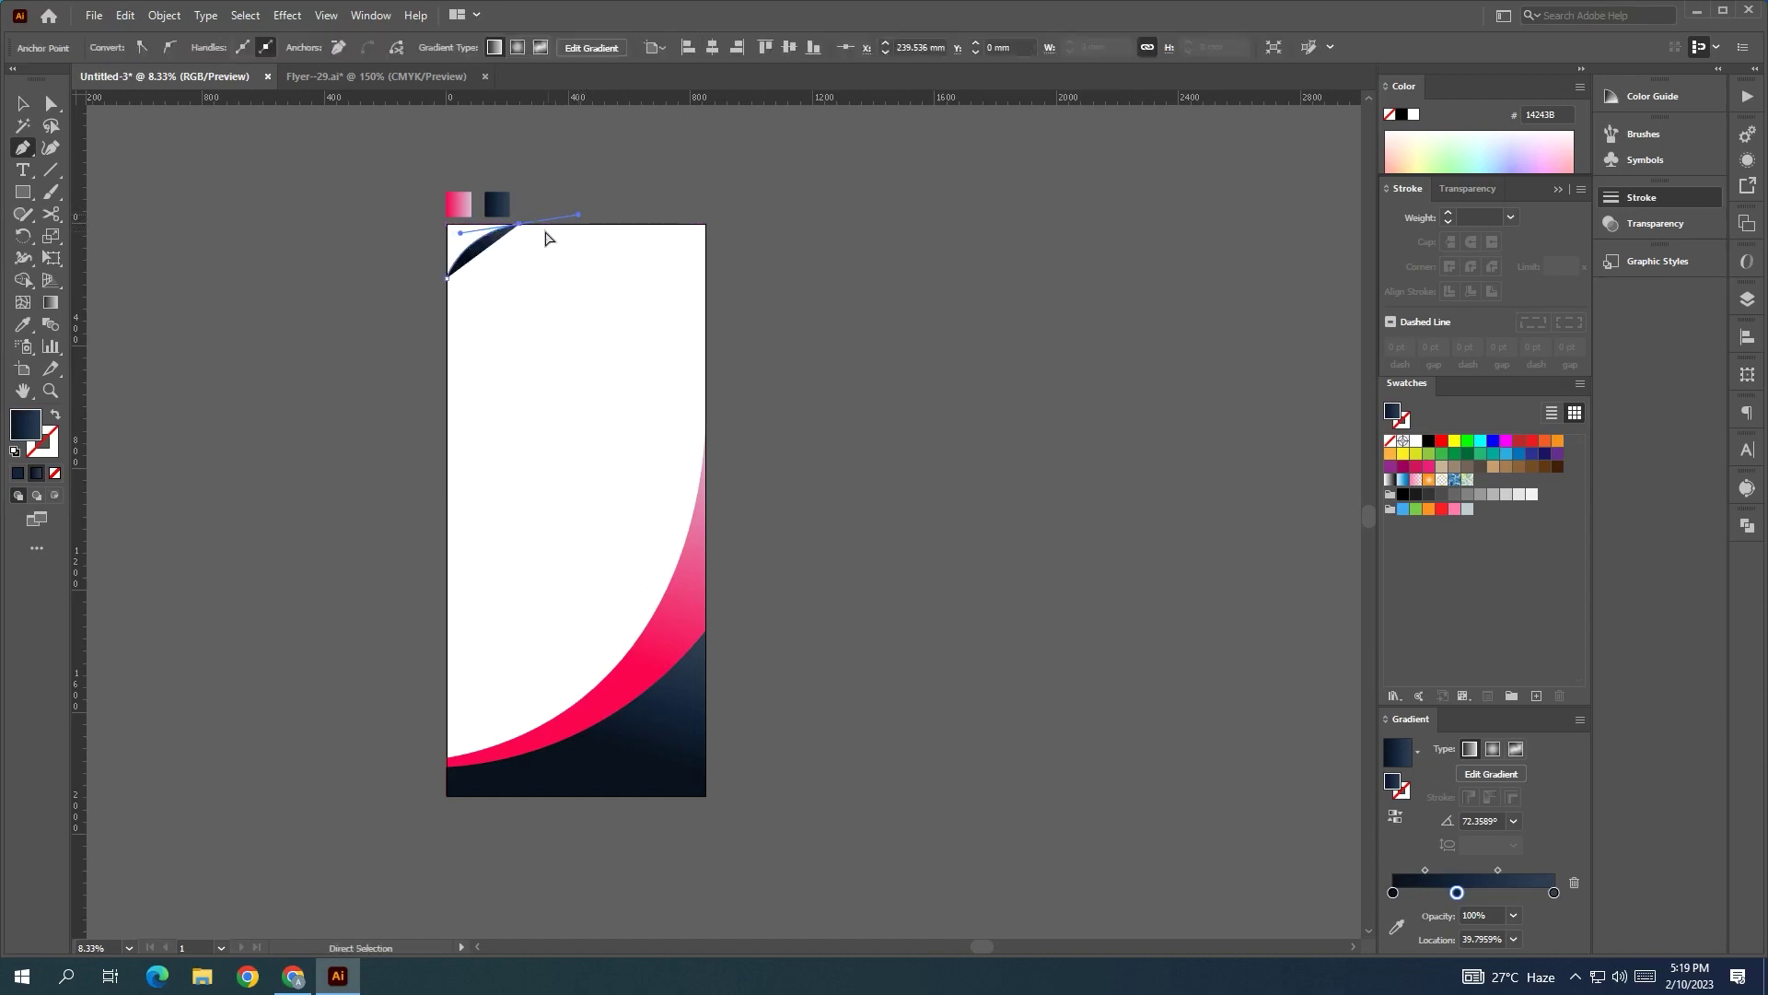
click(538, 224)
drag(538, 224, 648, 230)
click(446, 225)
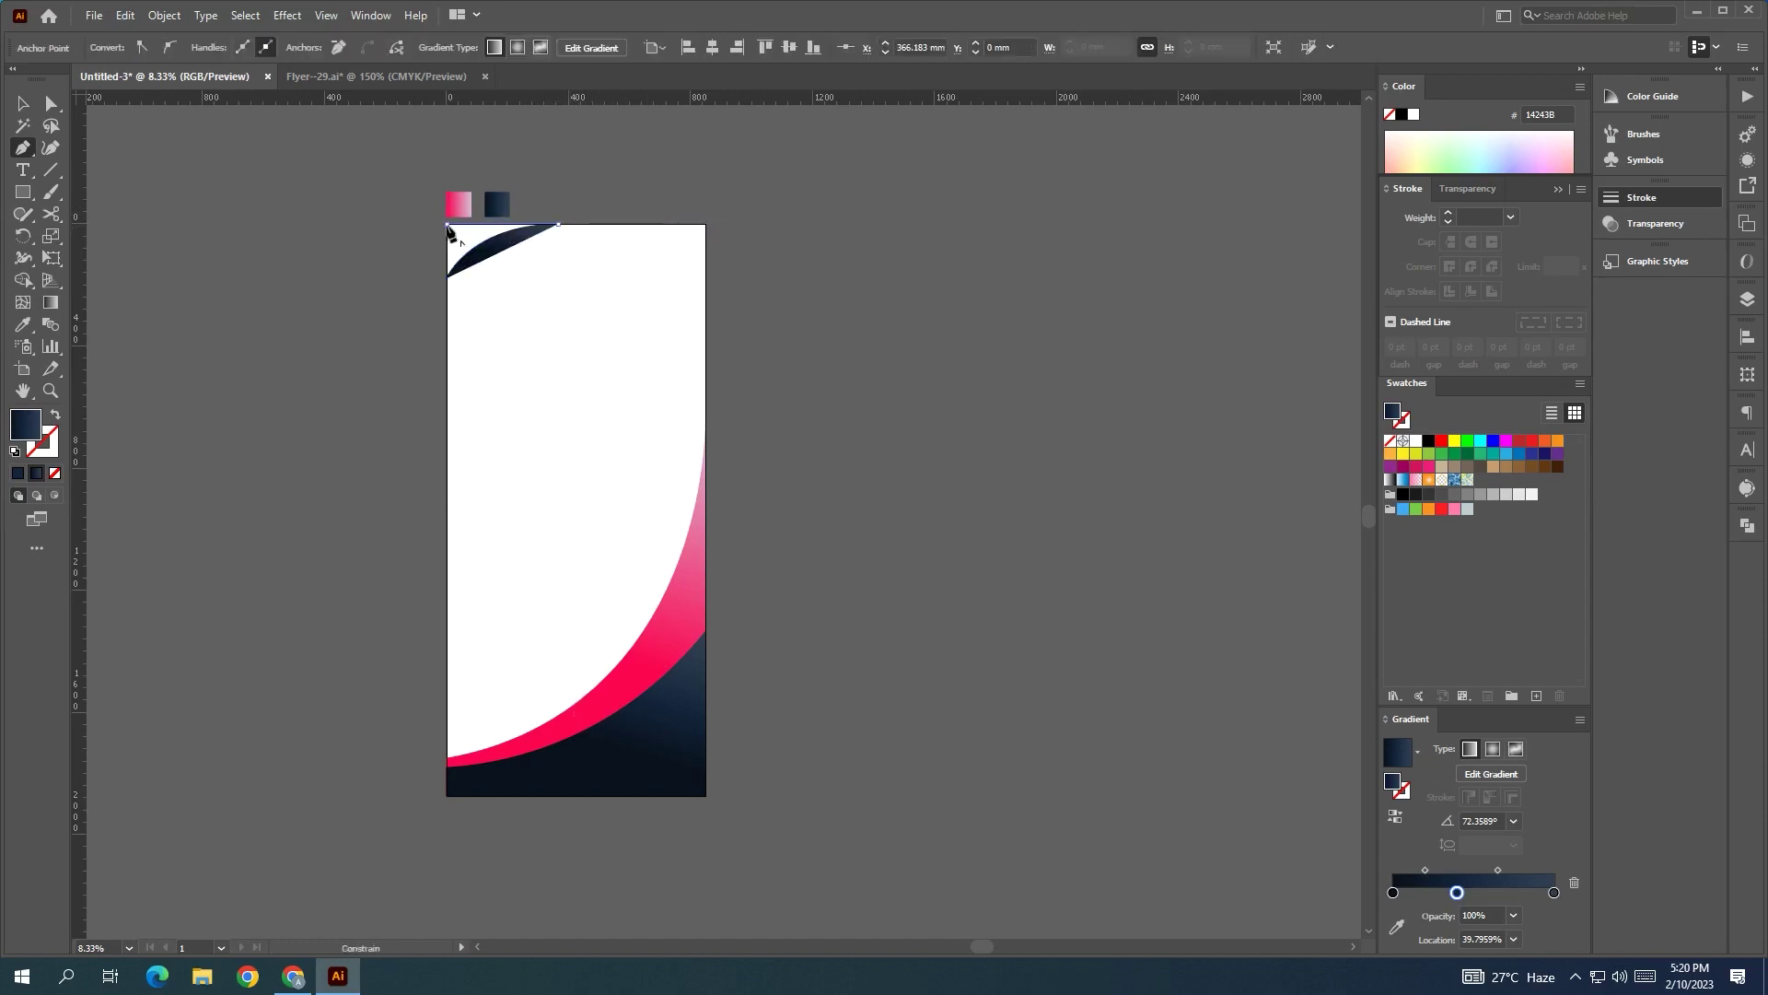
click(447, 278)
click(22, 104)
click(237, 300)
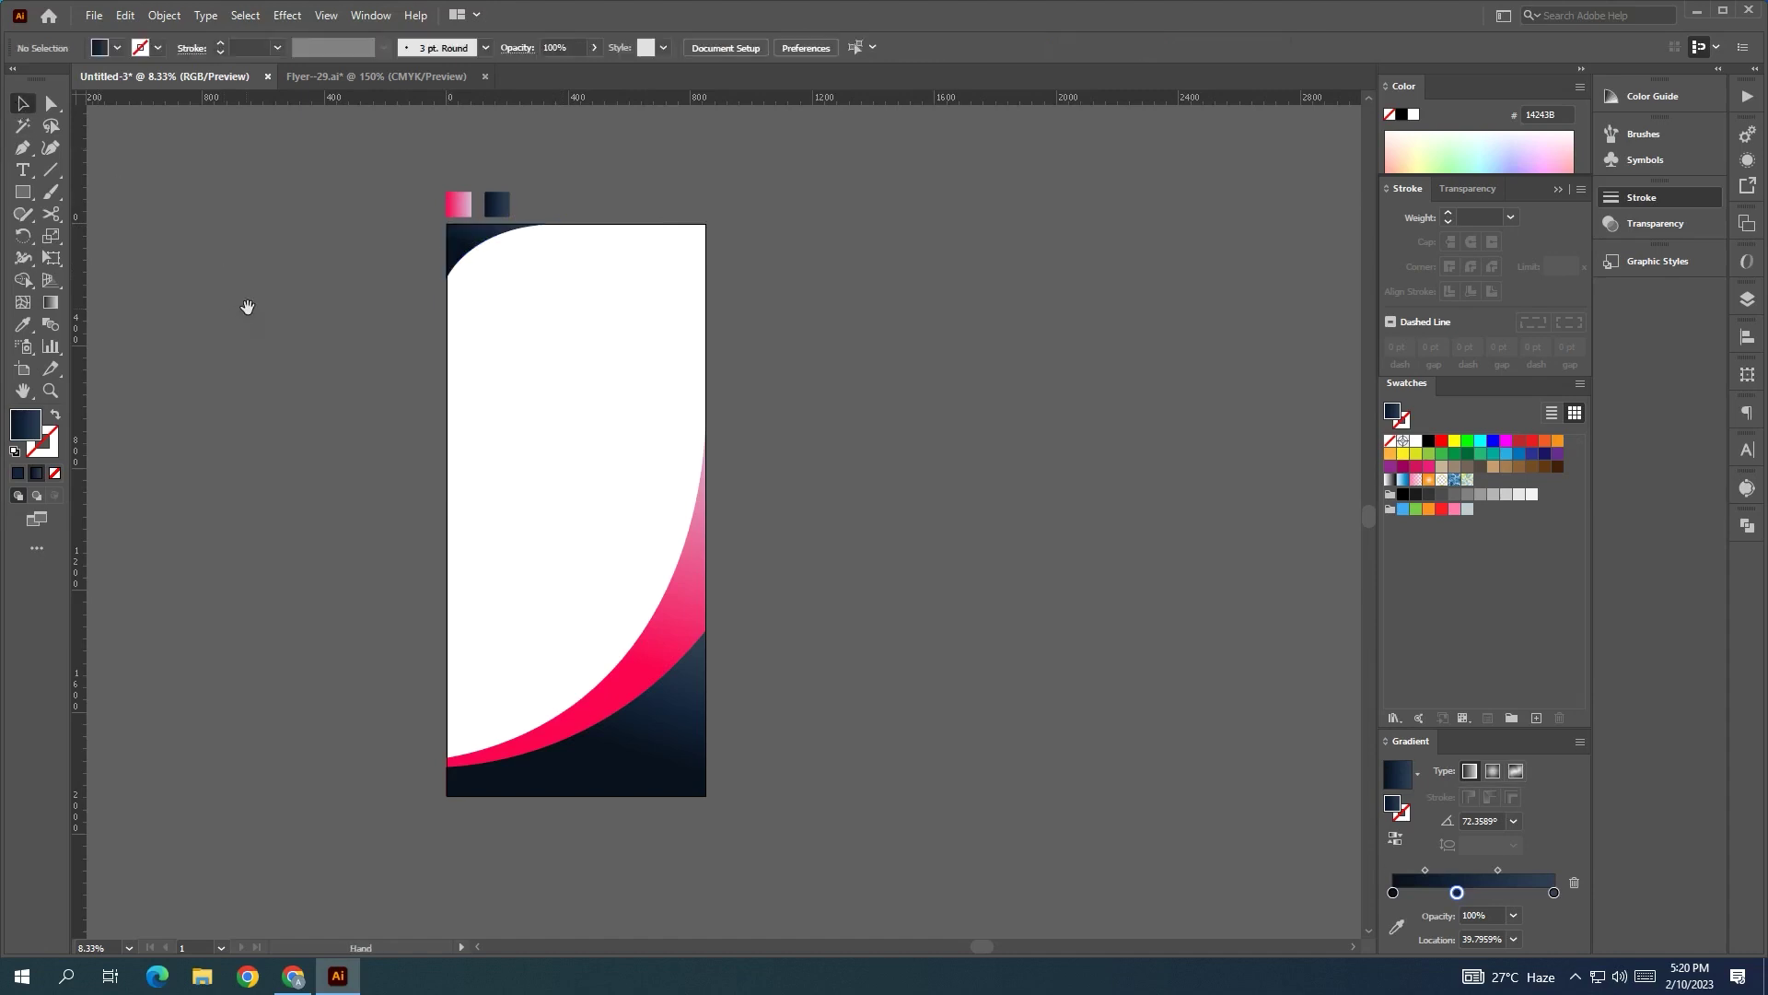
drag(245, 304, 224, 298)
- Draw a larger curved shape over the upper left corner with the Pen tool, about 387 mm wide and 462 mm tall
click(23, 147)
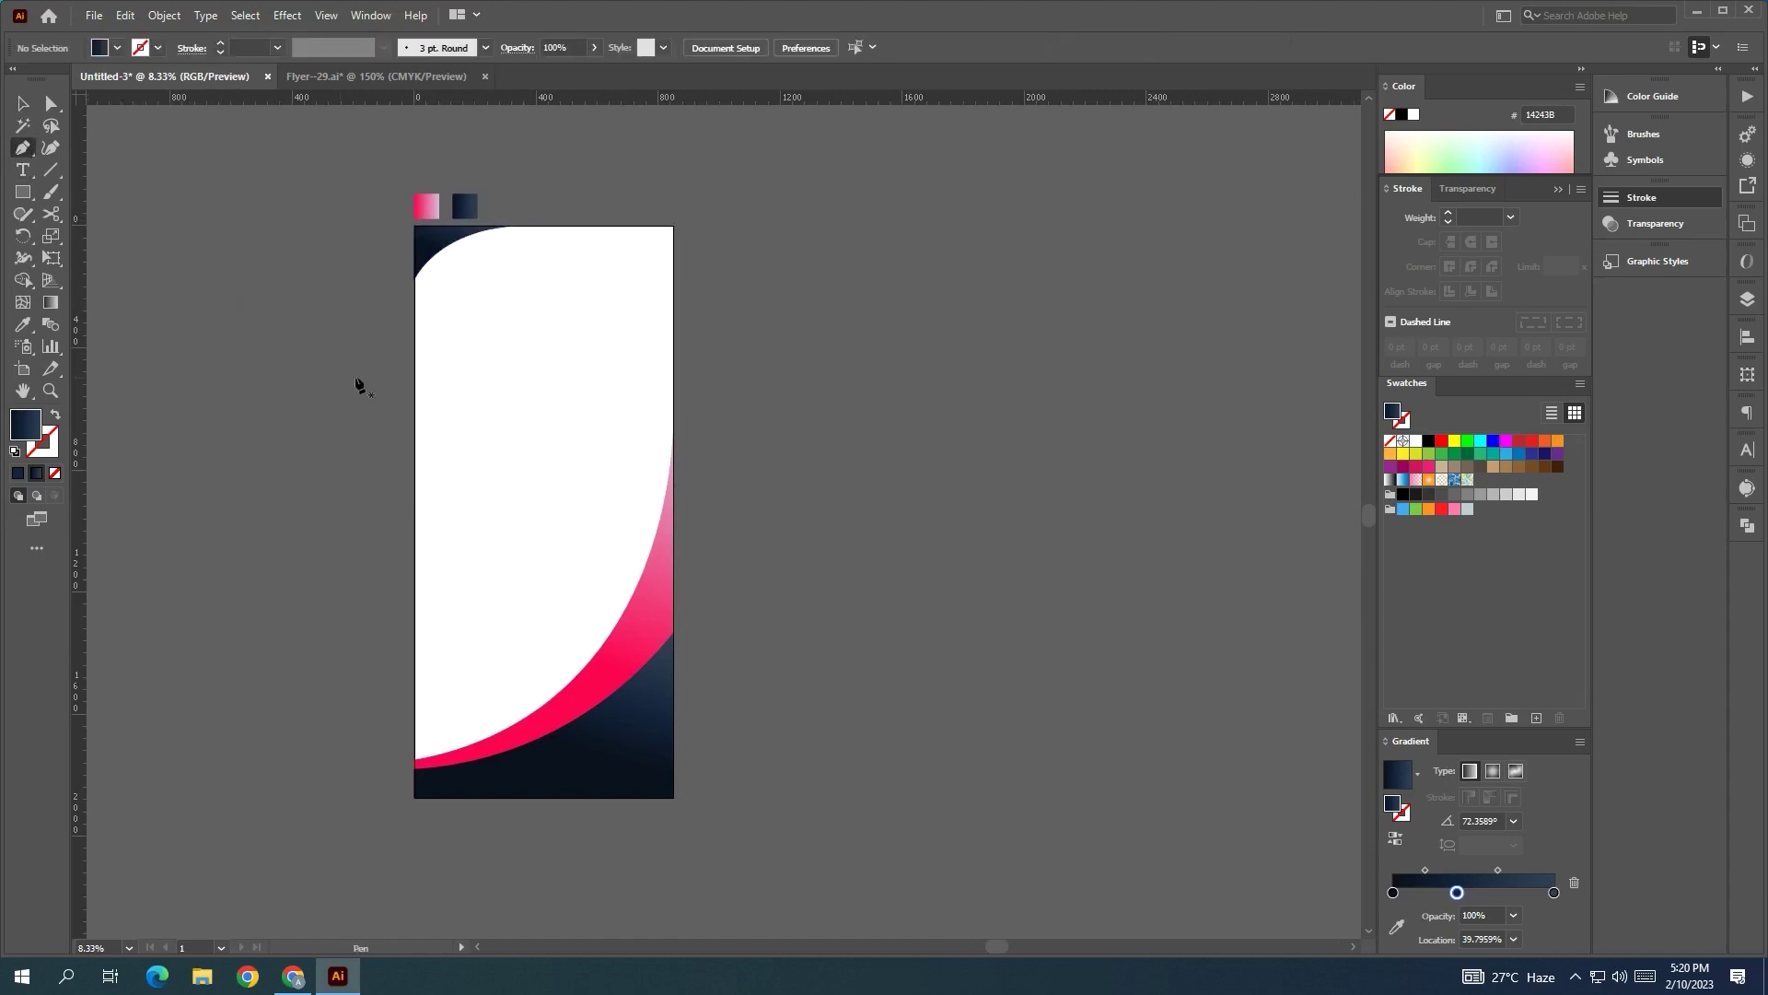
click(414, 366)
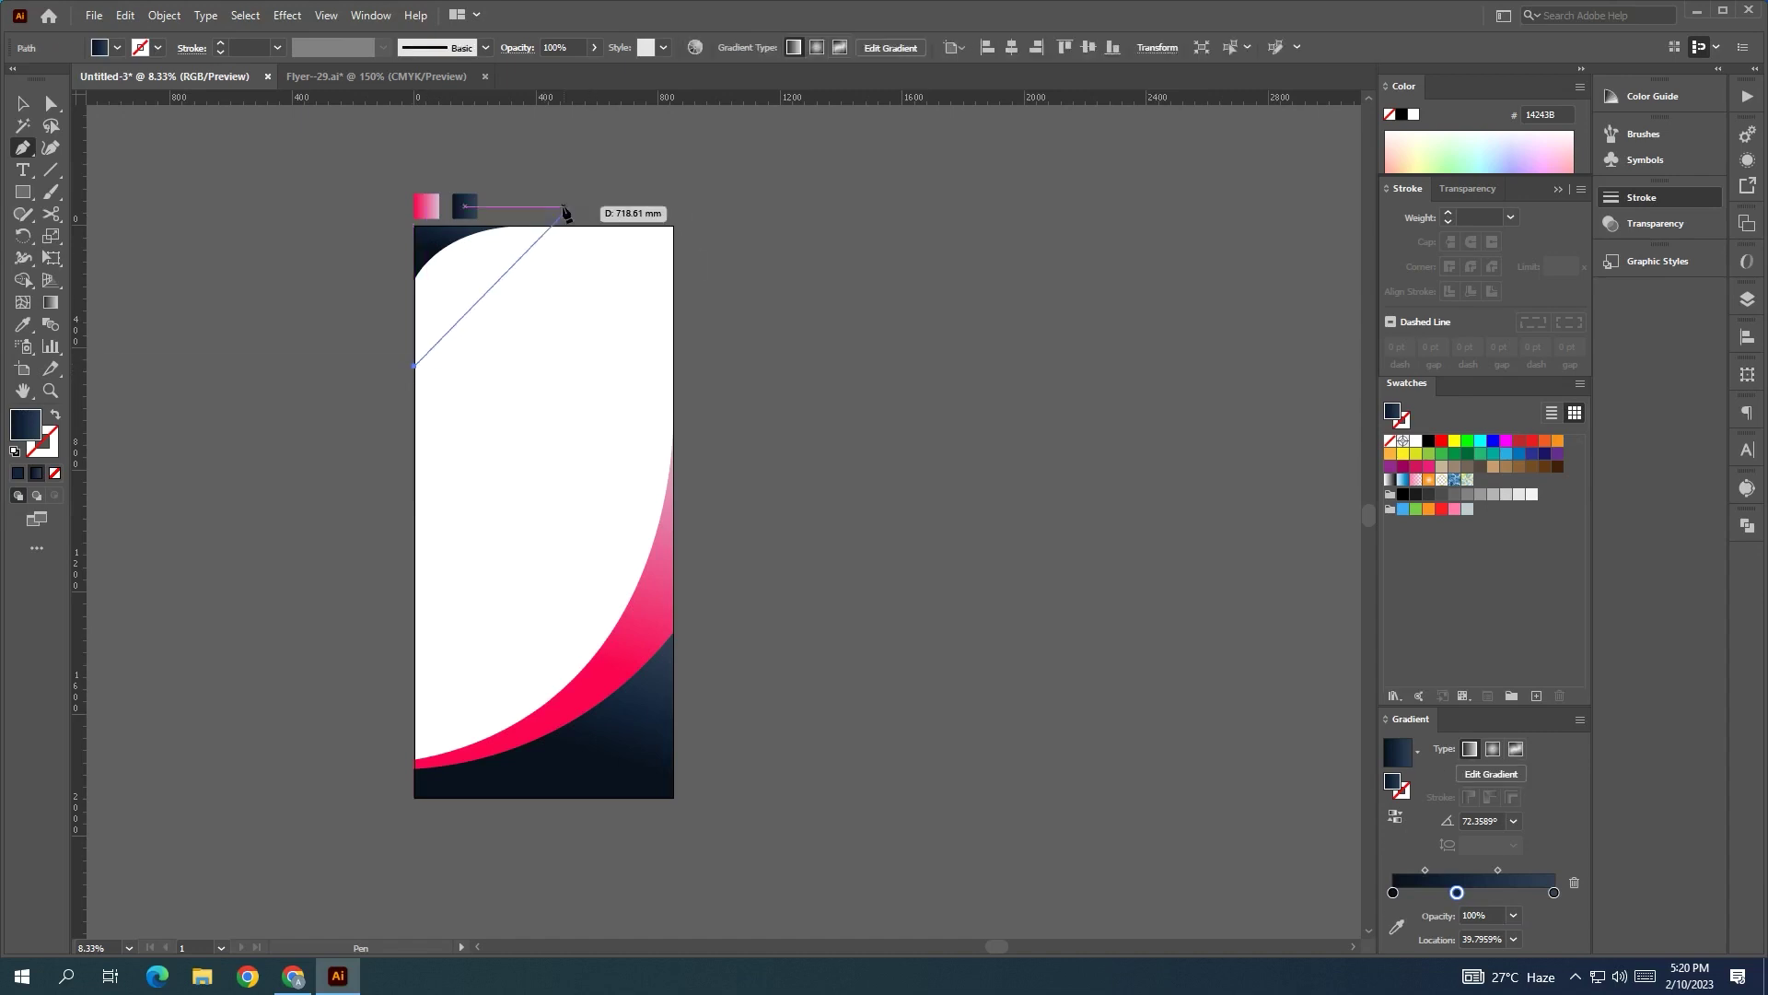
drag(530, 226, 618, 210)
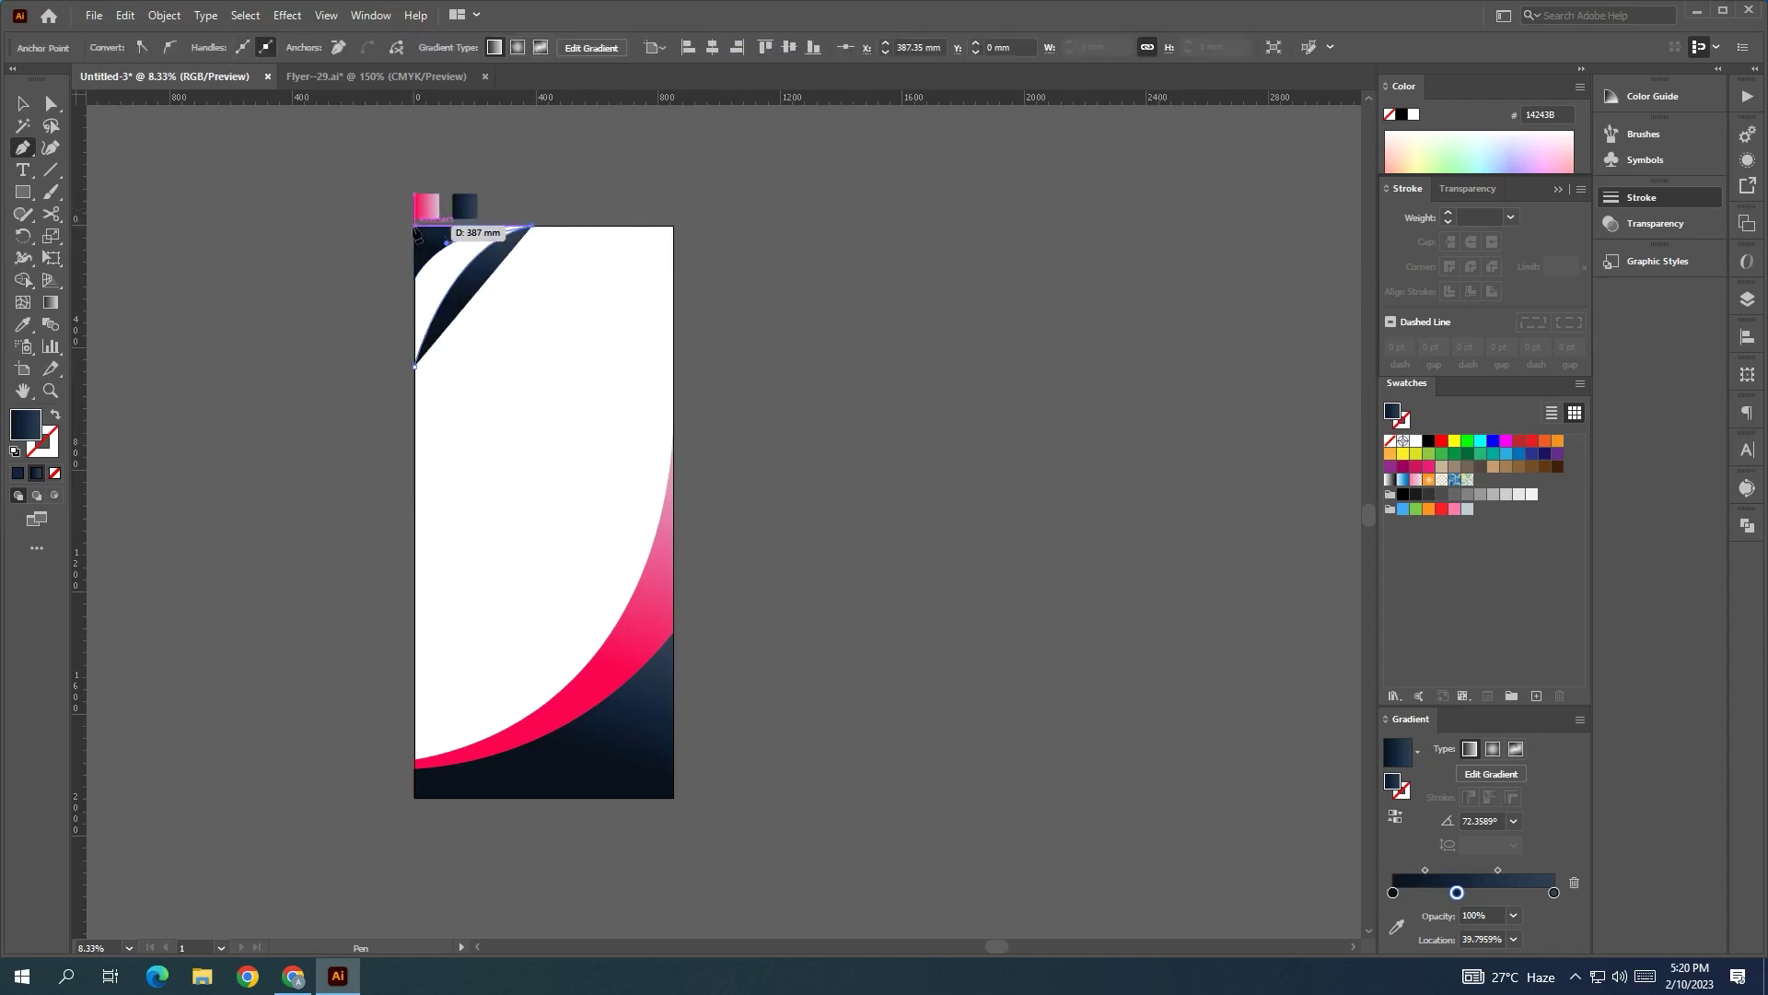
click(412, 227)
click(414, 365)
click(23, 103)
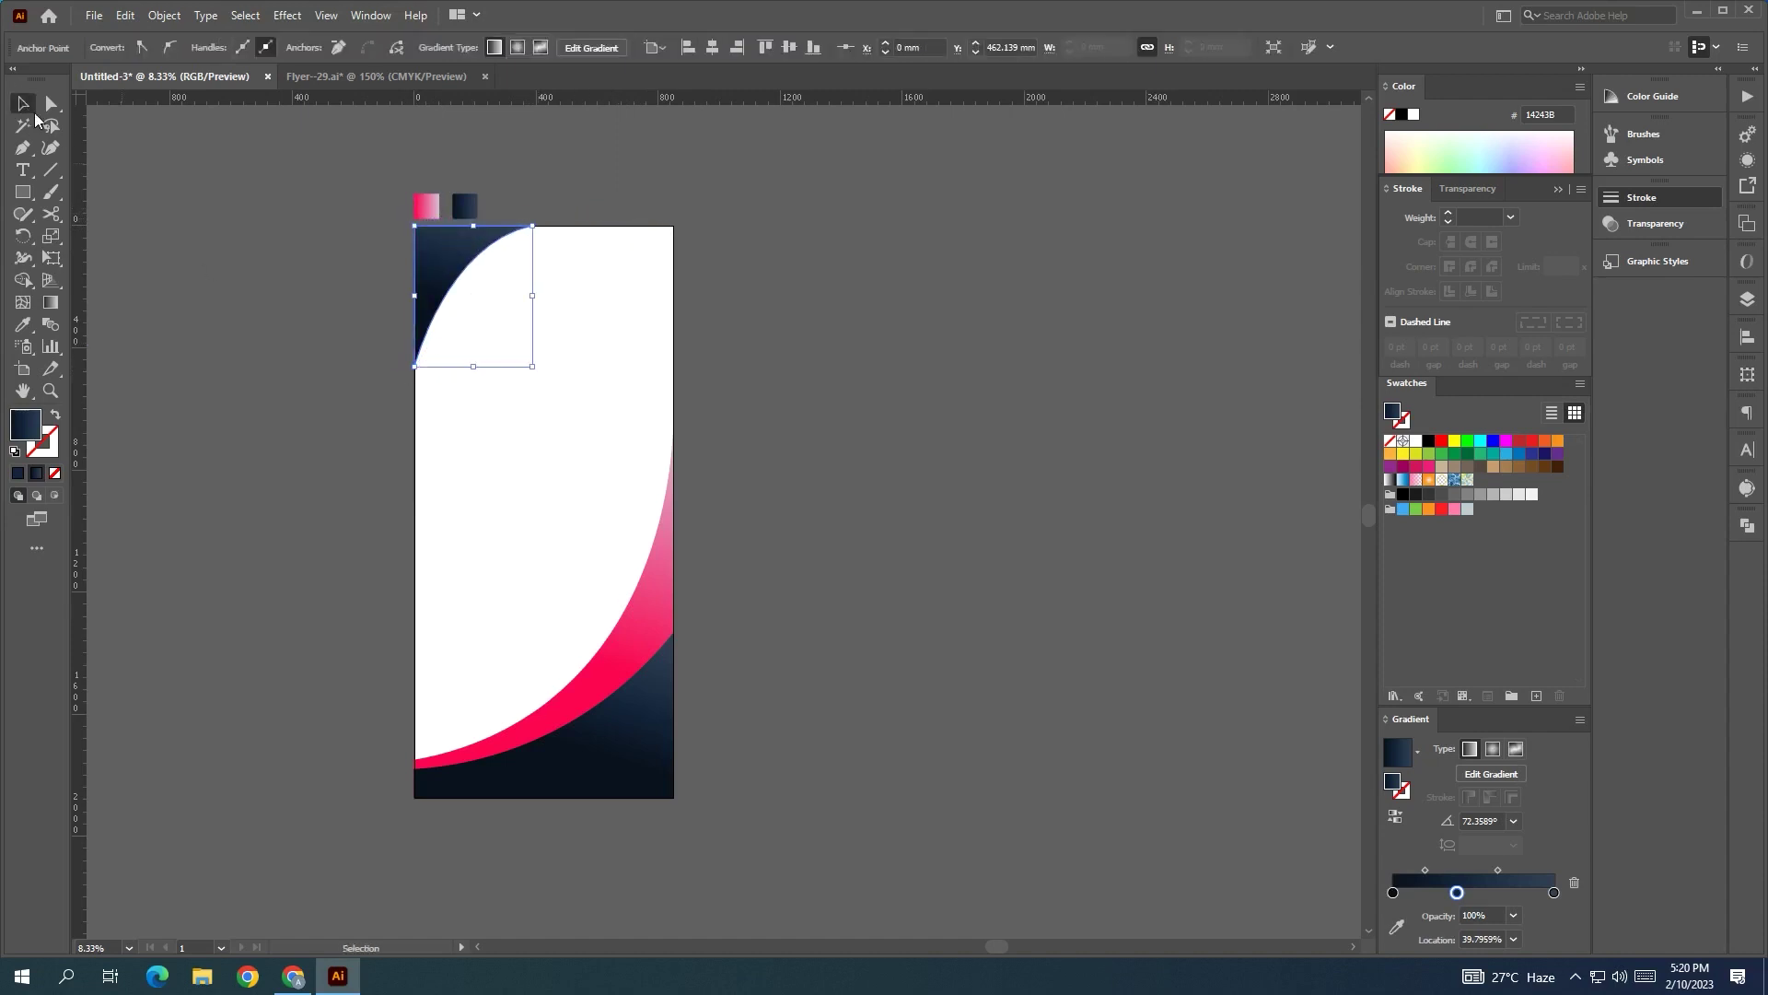
- Send the larger curved corner shape behind the navy one and give it the pink gradient sampled from the reference square above the artboard
click(442, 263)
right_click(443, 258)
mouse_move(564, 581)
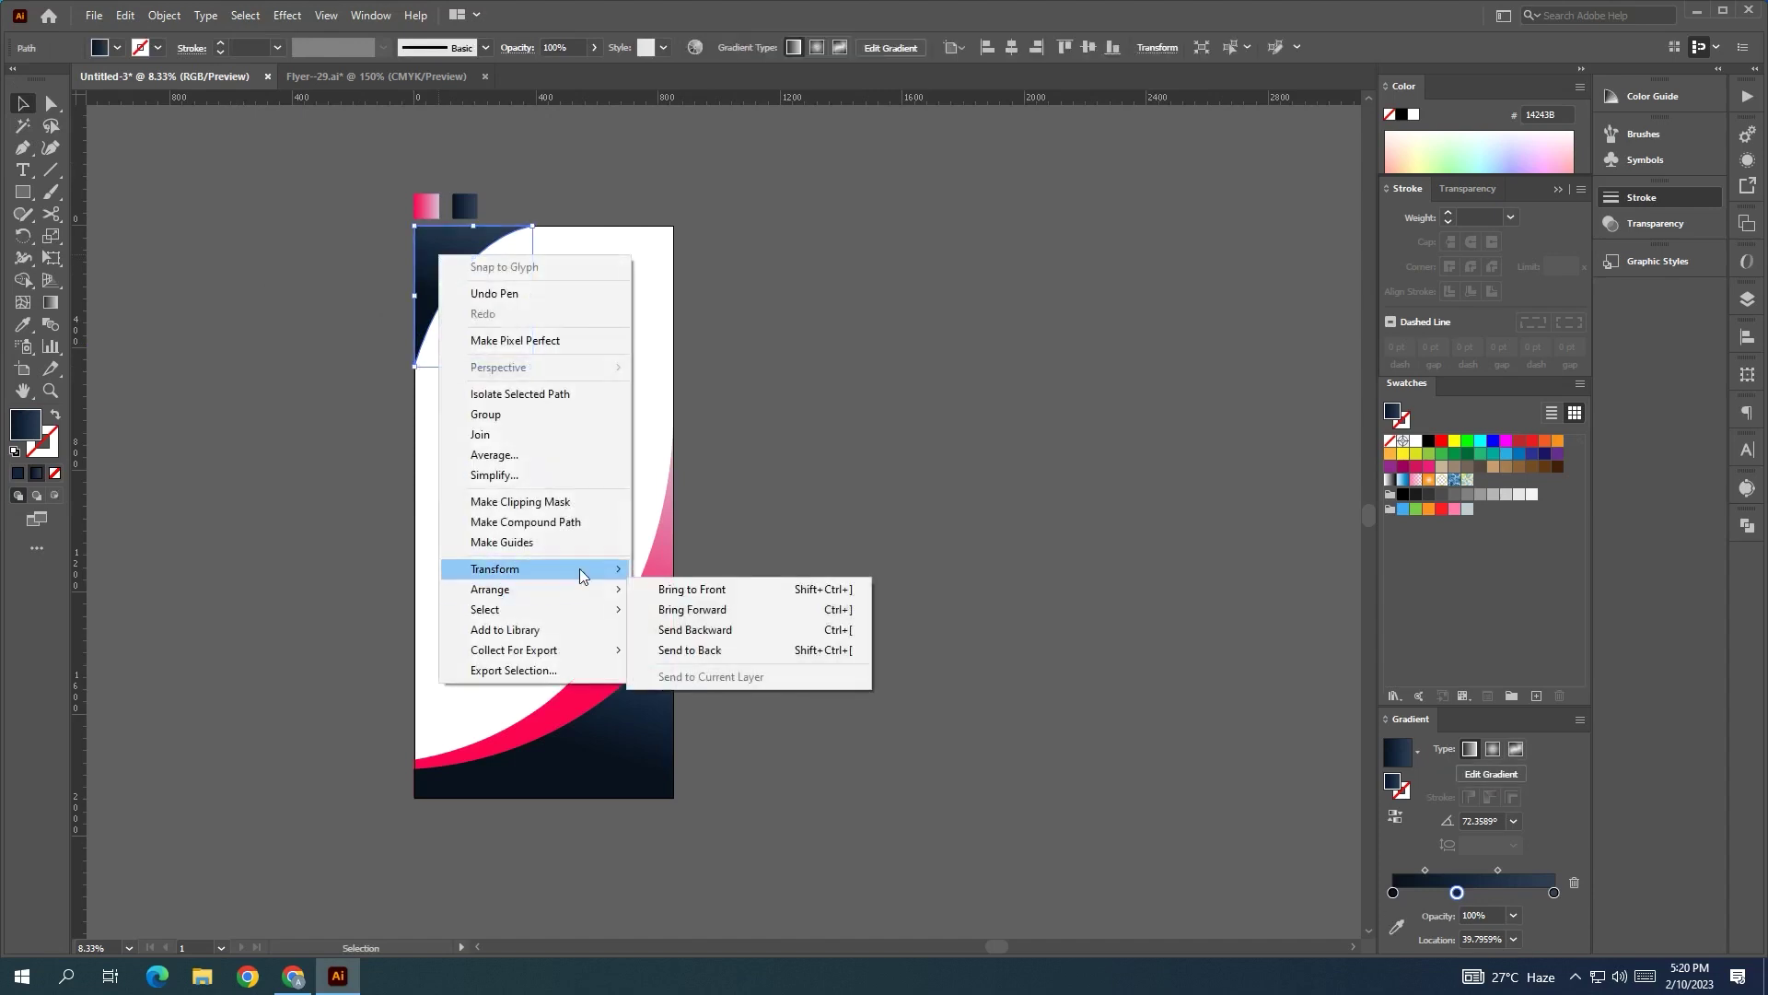
click(693, 630)
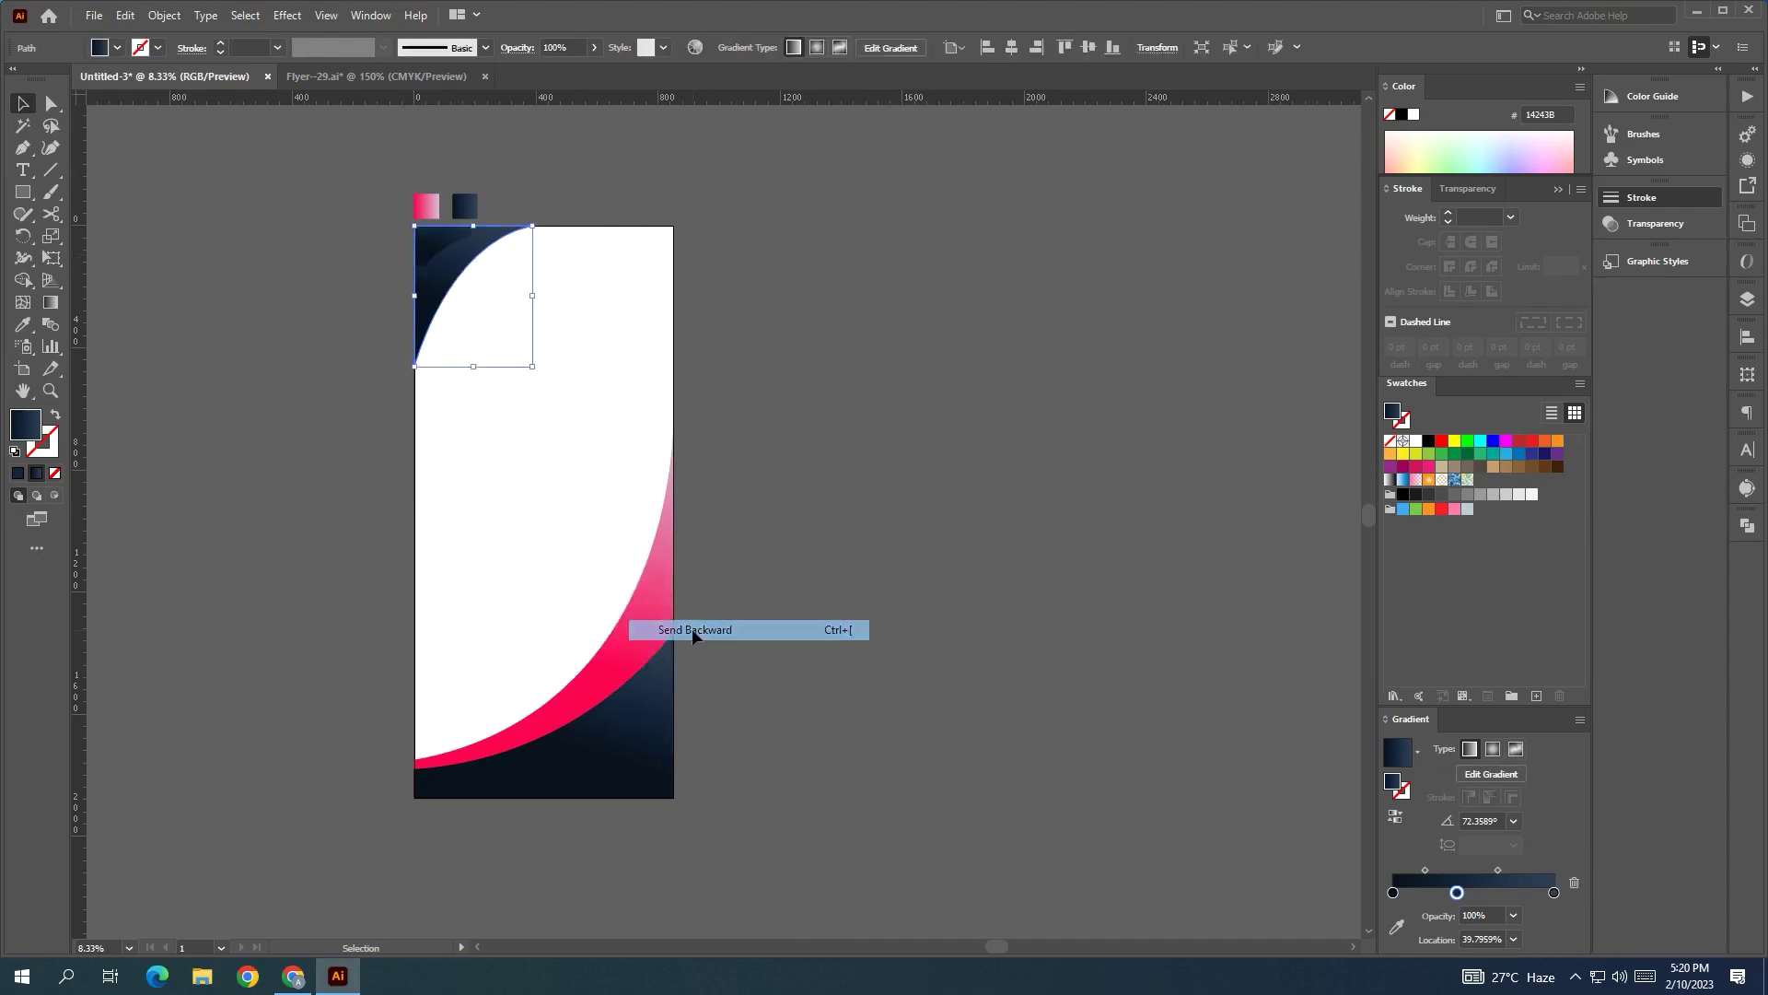
key(i)
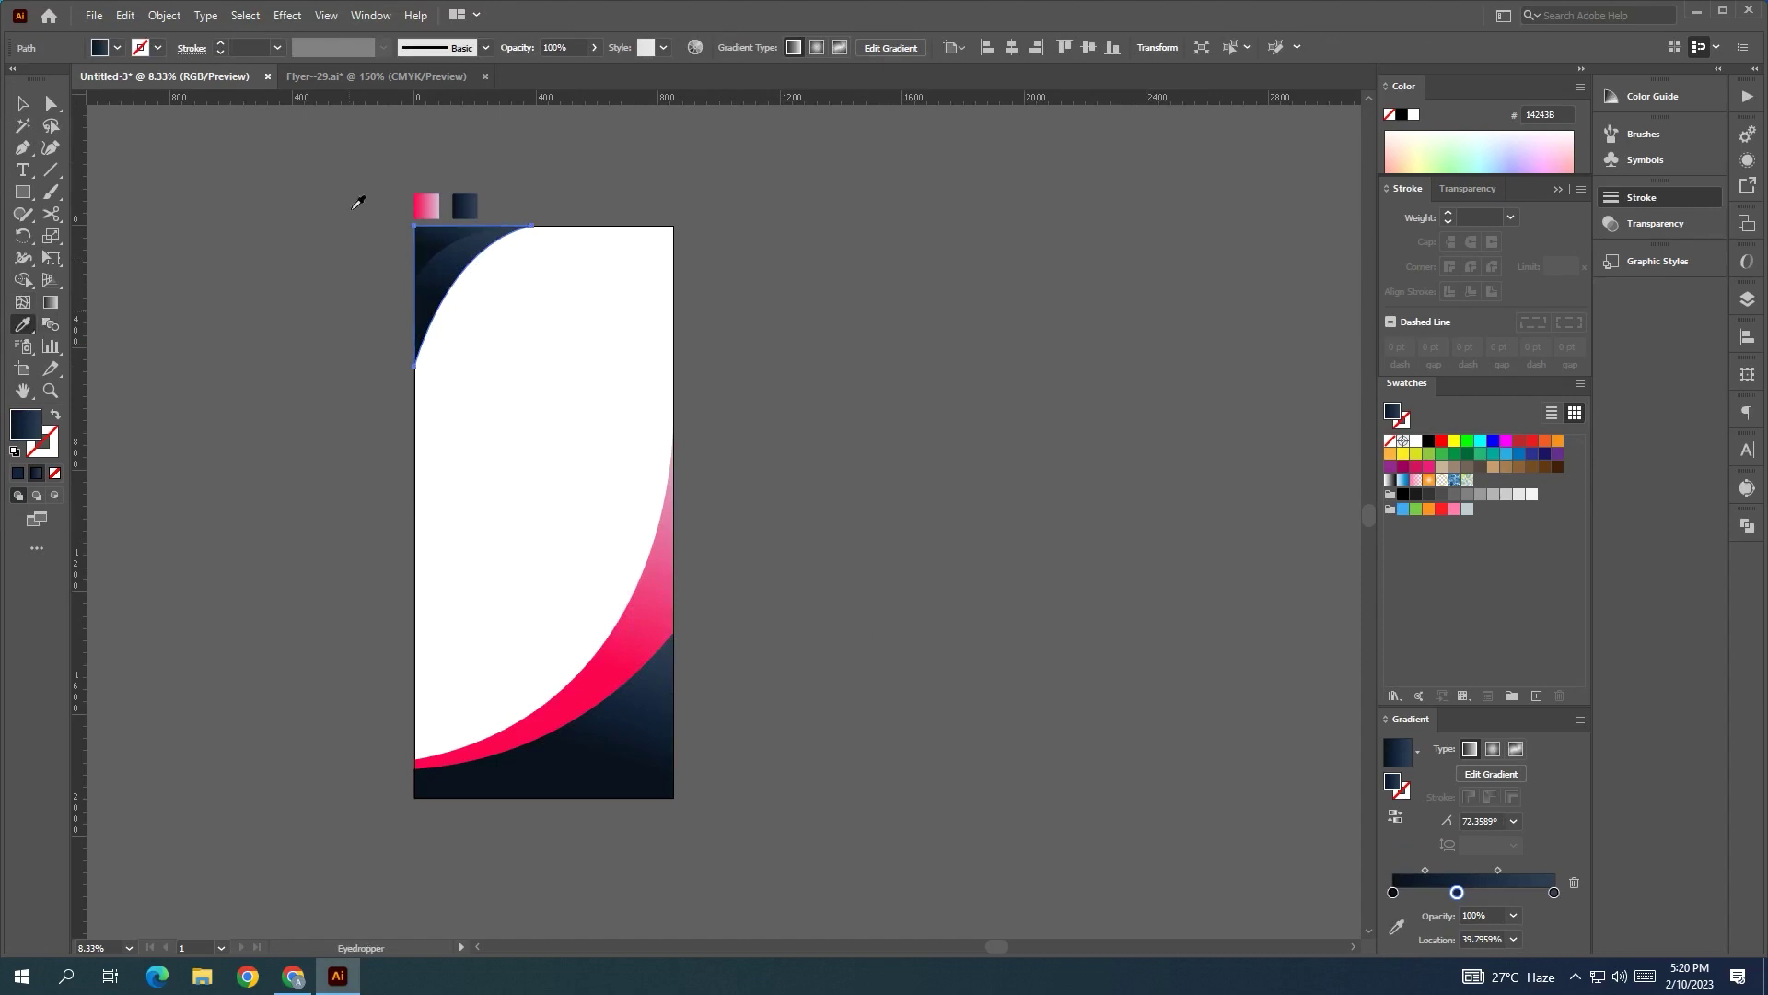
click(430, 205)
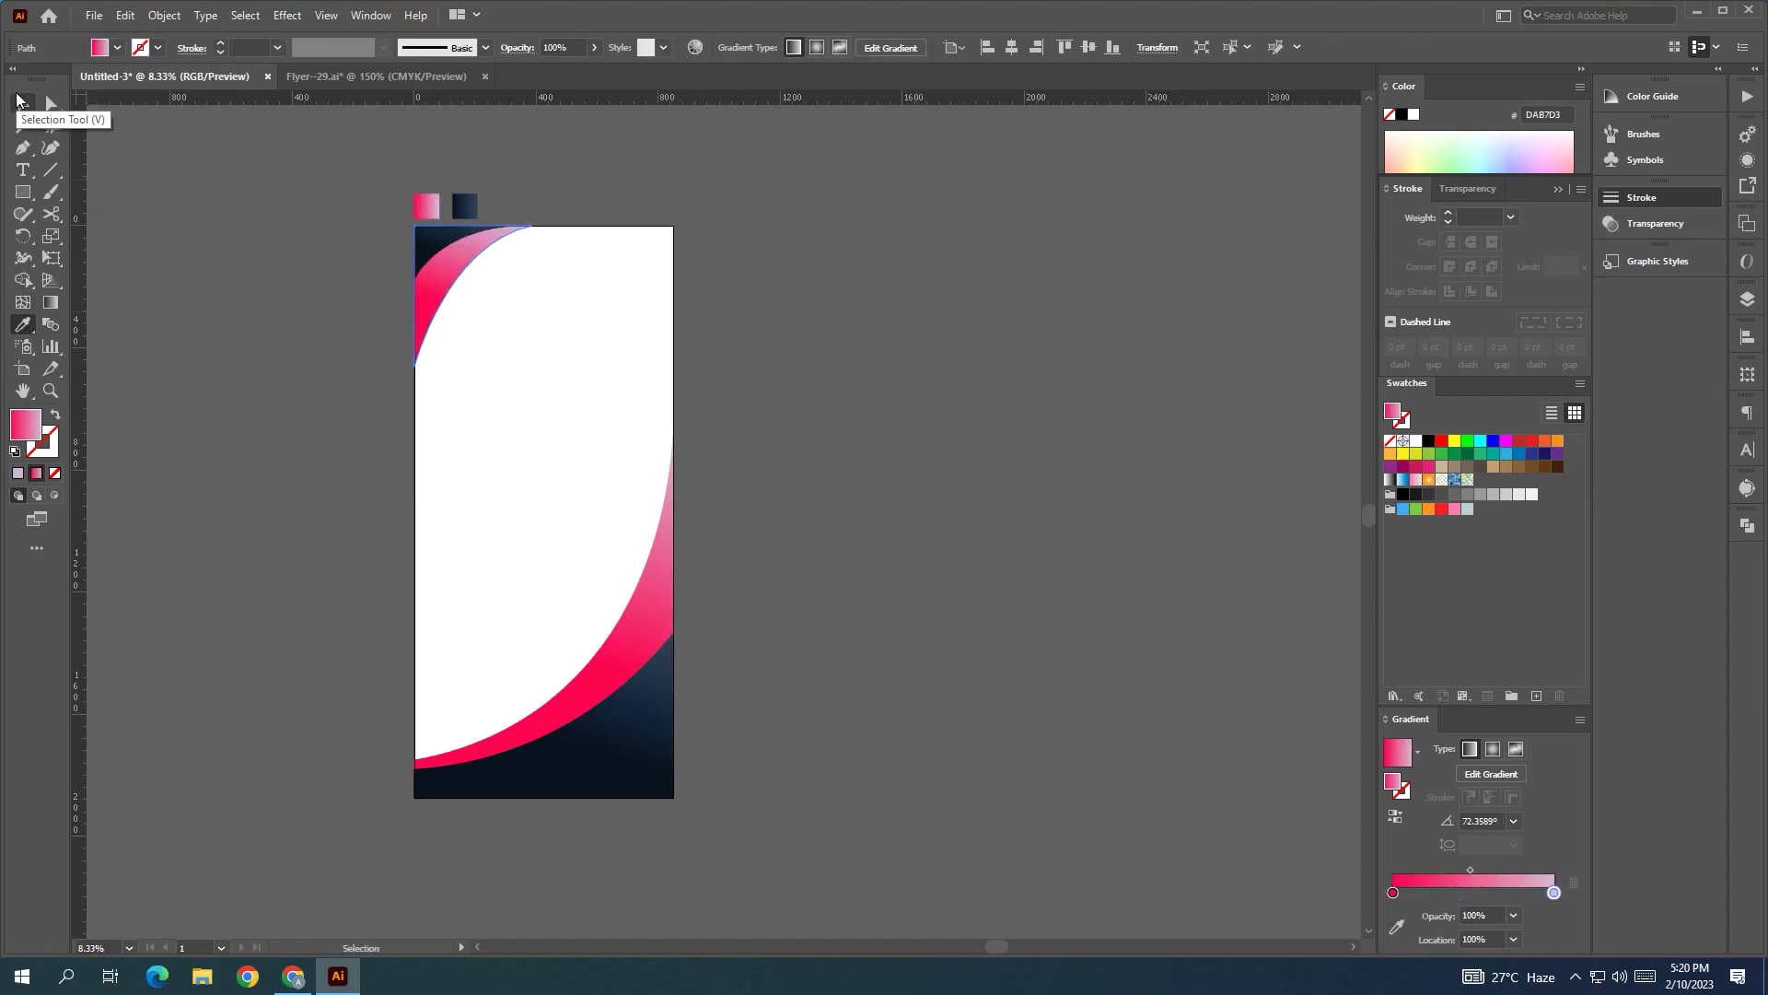
- Enlarge the navy and pink corner shapes together from the artboard's upper left corner
click(16, 108)
drag(427, 278, 383, 306)
click(383, 306)
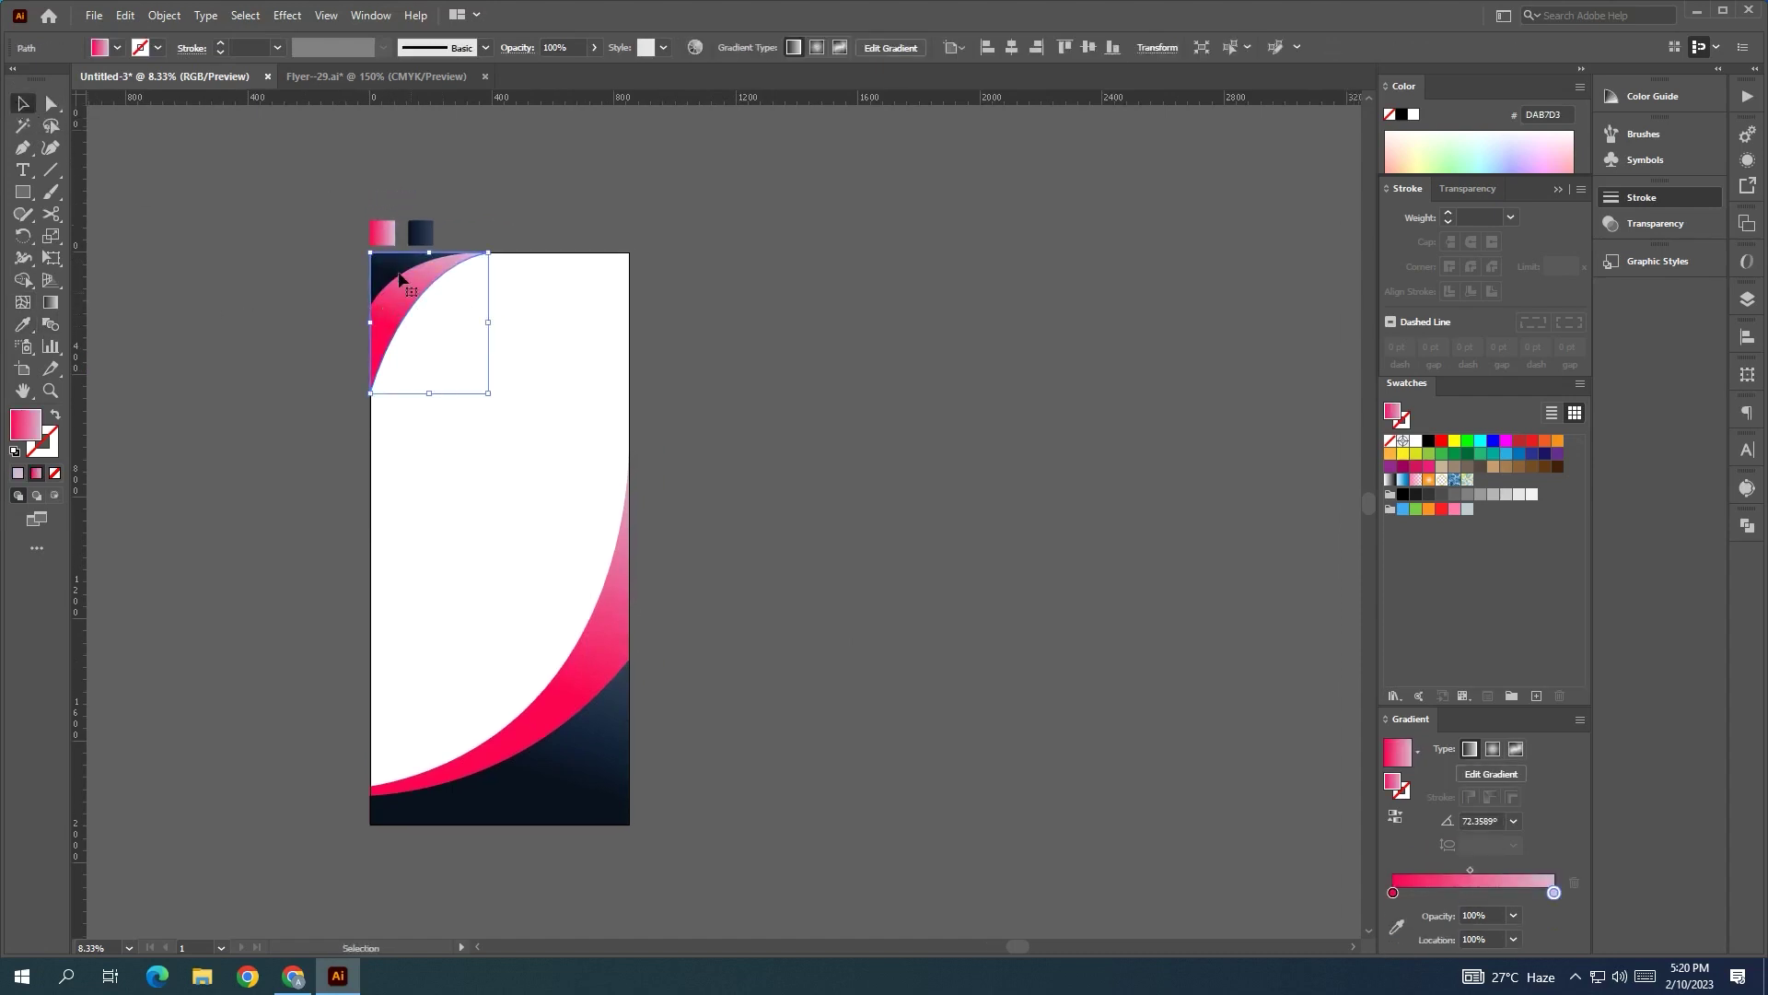
drag(488, 394, 508, 413)
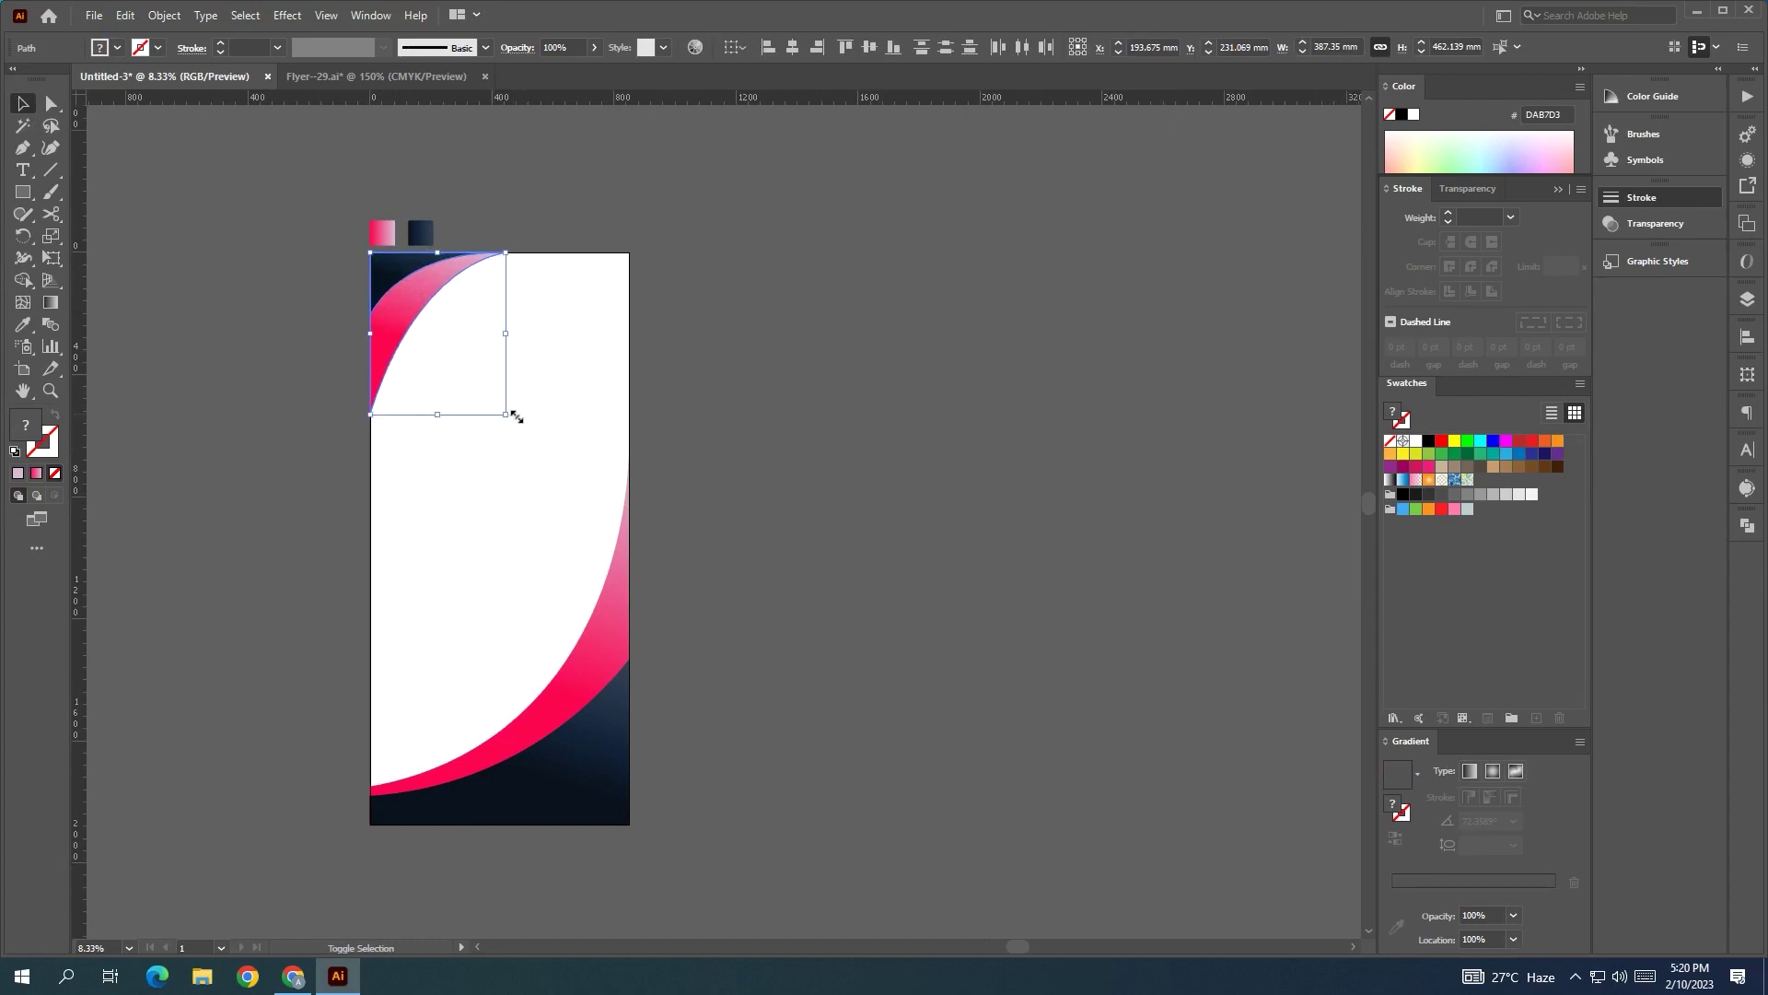
- Lower the bottom end of the navy corner shape's curve along the artboard's left edge with the Curvature tool
click(564, 354)
click(395, 274)
key(shift+grave)
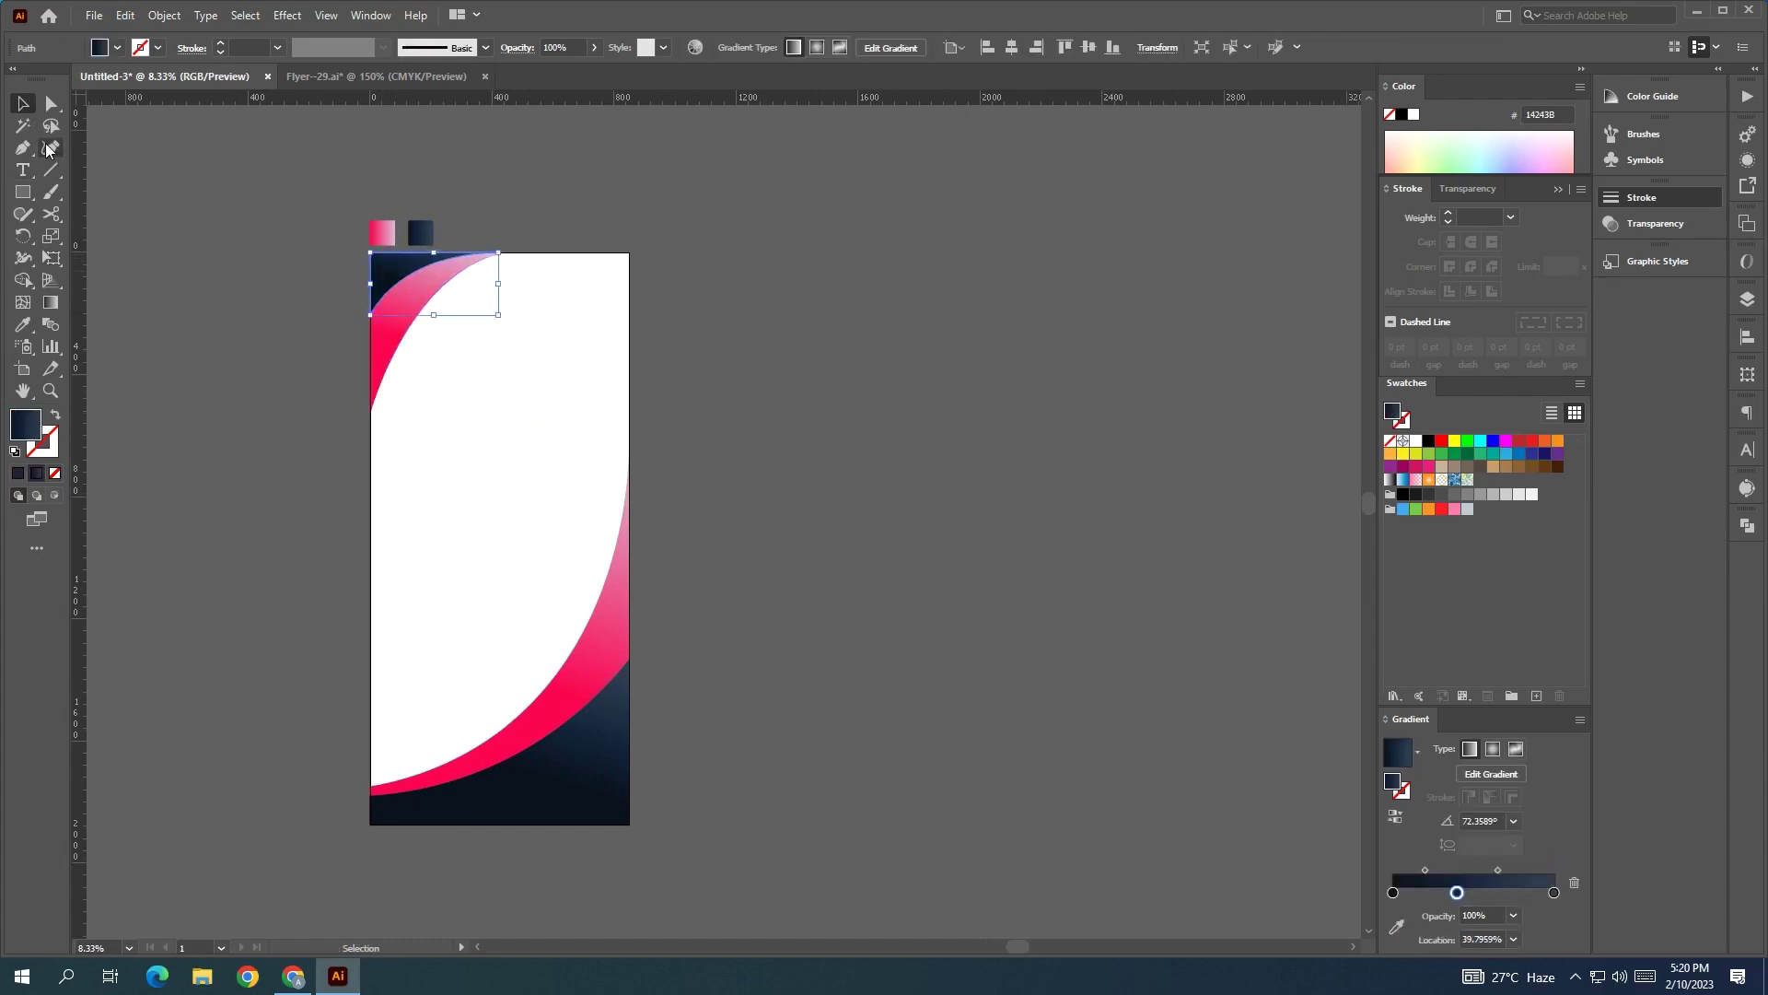
drag(369, 313, 366, 329)
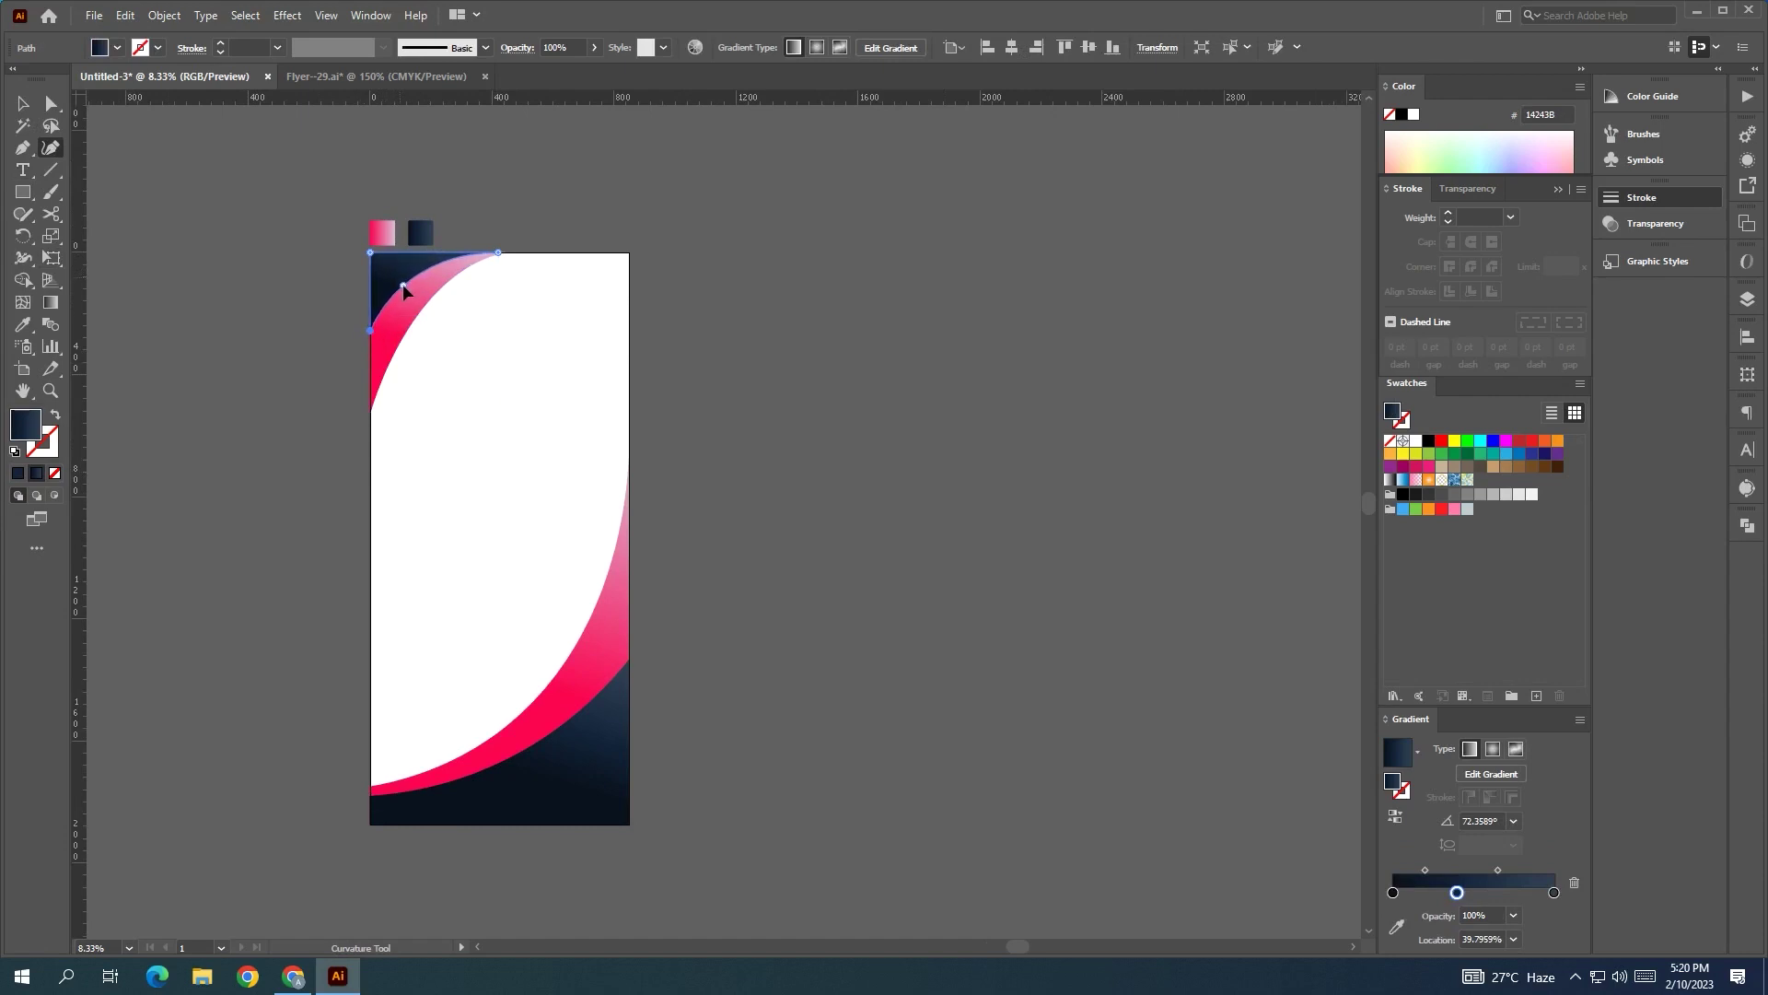
- Lower the bottom end of the upper pink shape along the artboard's left edge and reshape its curve's midpoint with the Curvature tool
click(23, 103)
click(408, 313)
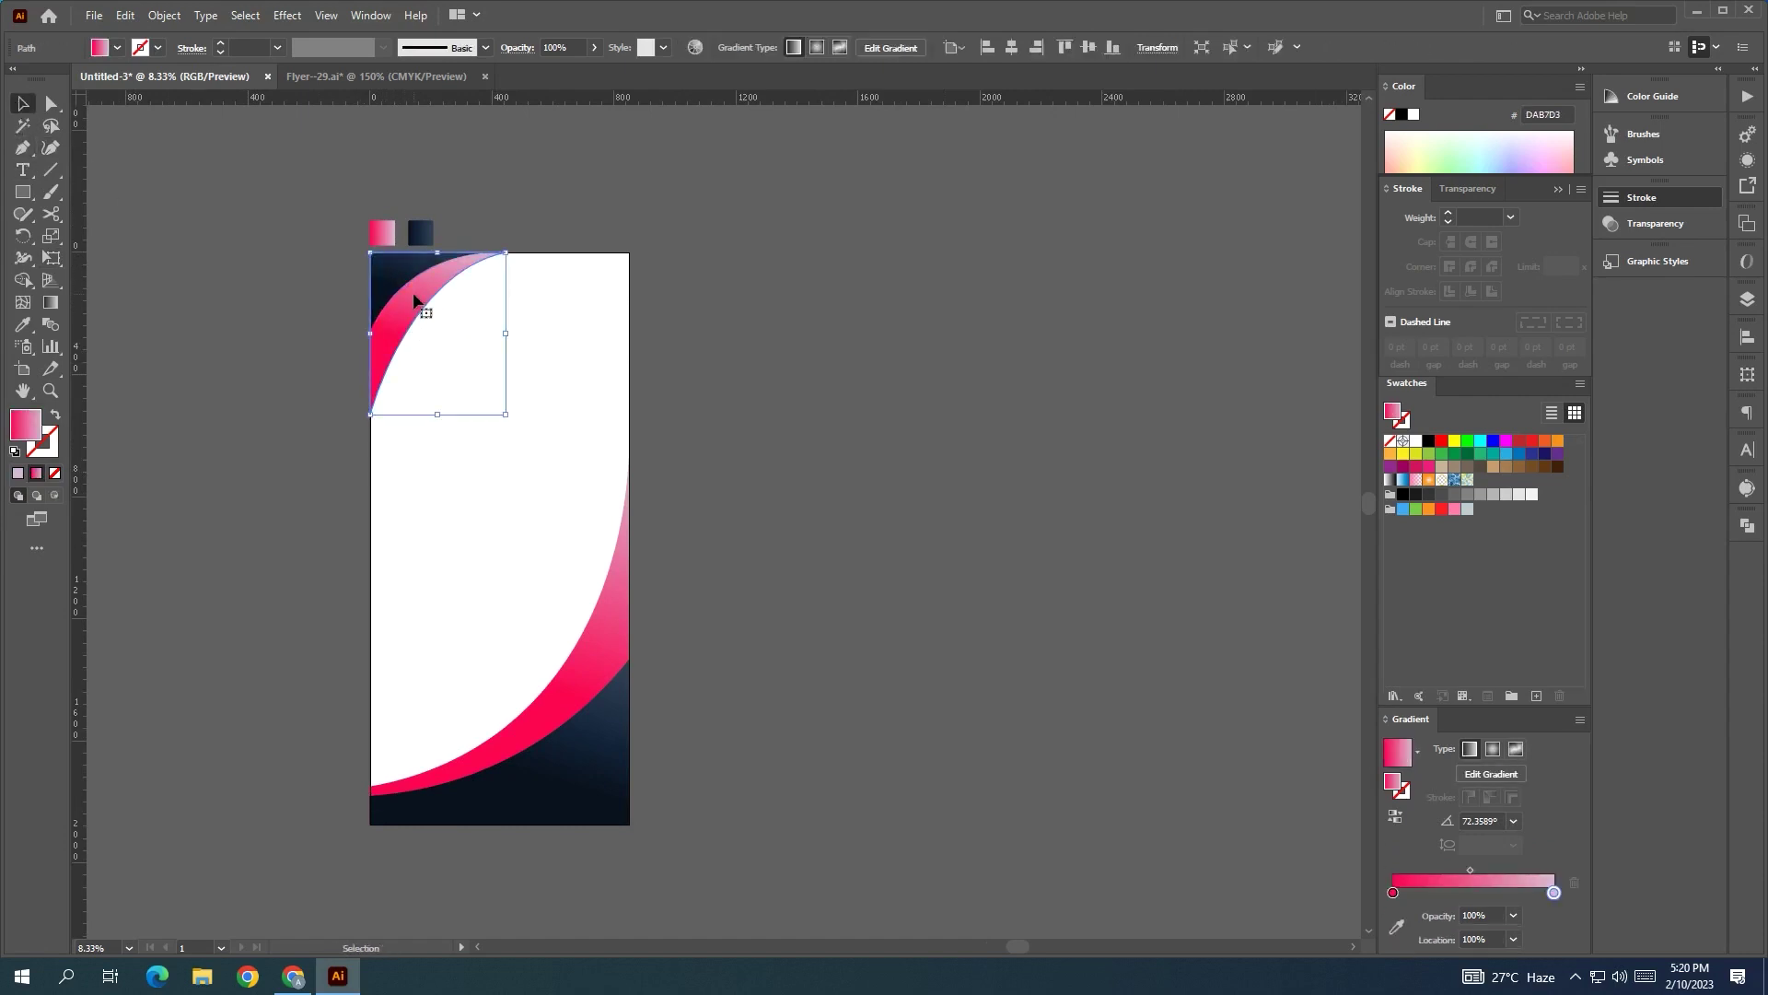
click(50, 147)
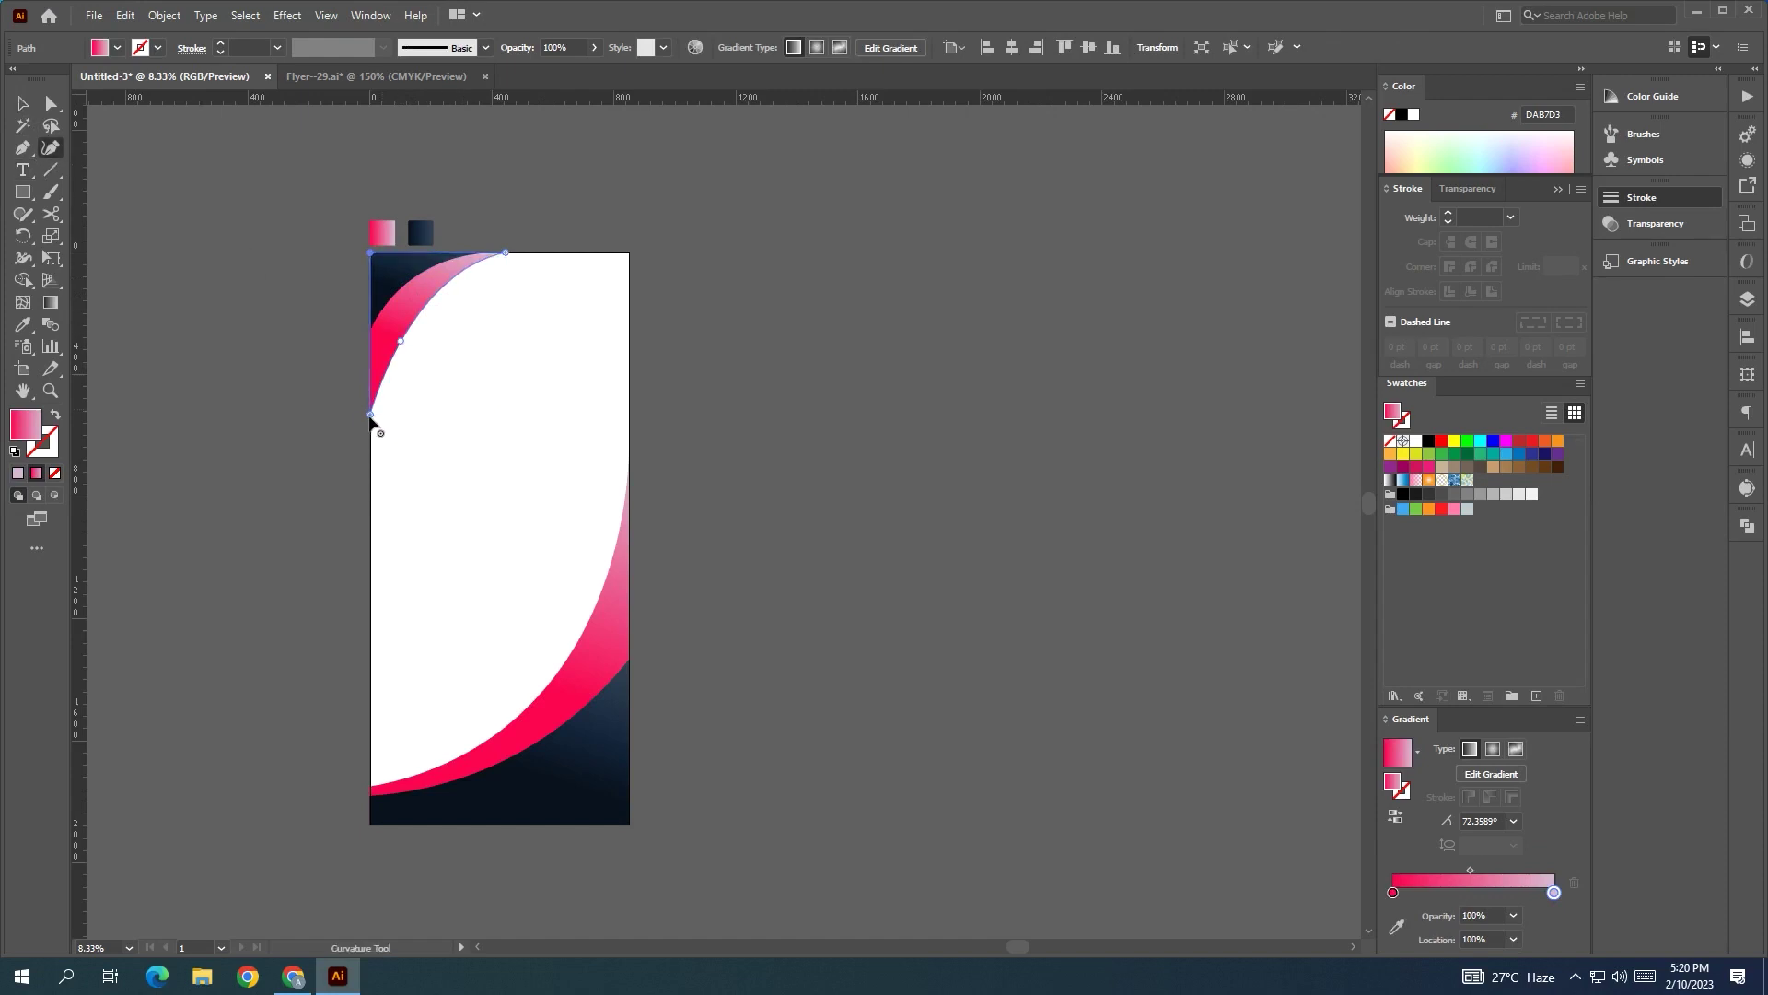
drag(370, 415, 370, 427)
drag(505, 252, 522, 254)
drag(401, 340, 422, 315)
drag(422, 315, 397, 353)
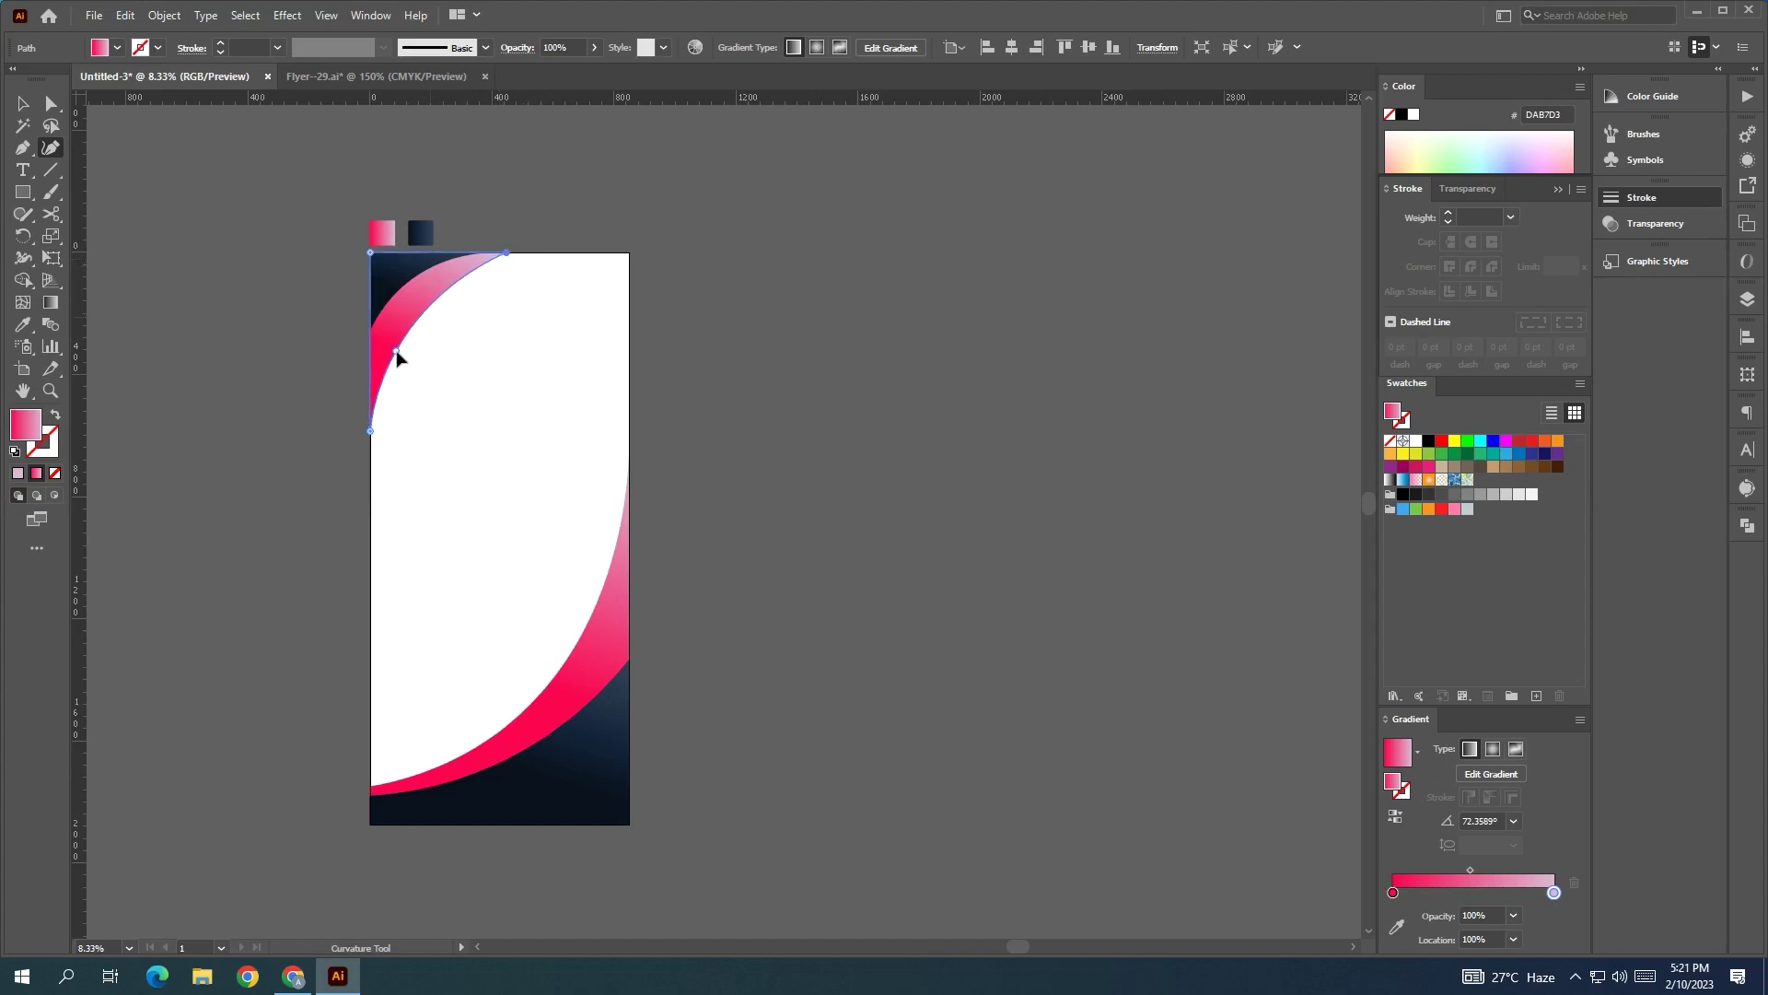
click(19, 111)
click(264, 304)
drag(265, 304, 236, 323)
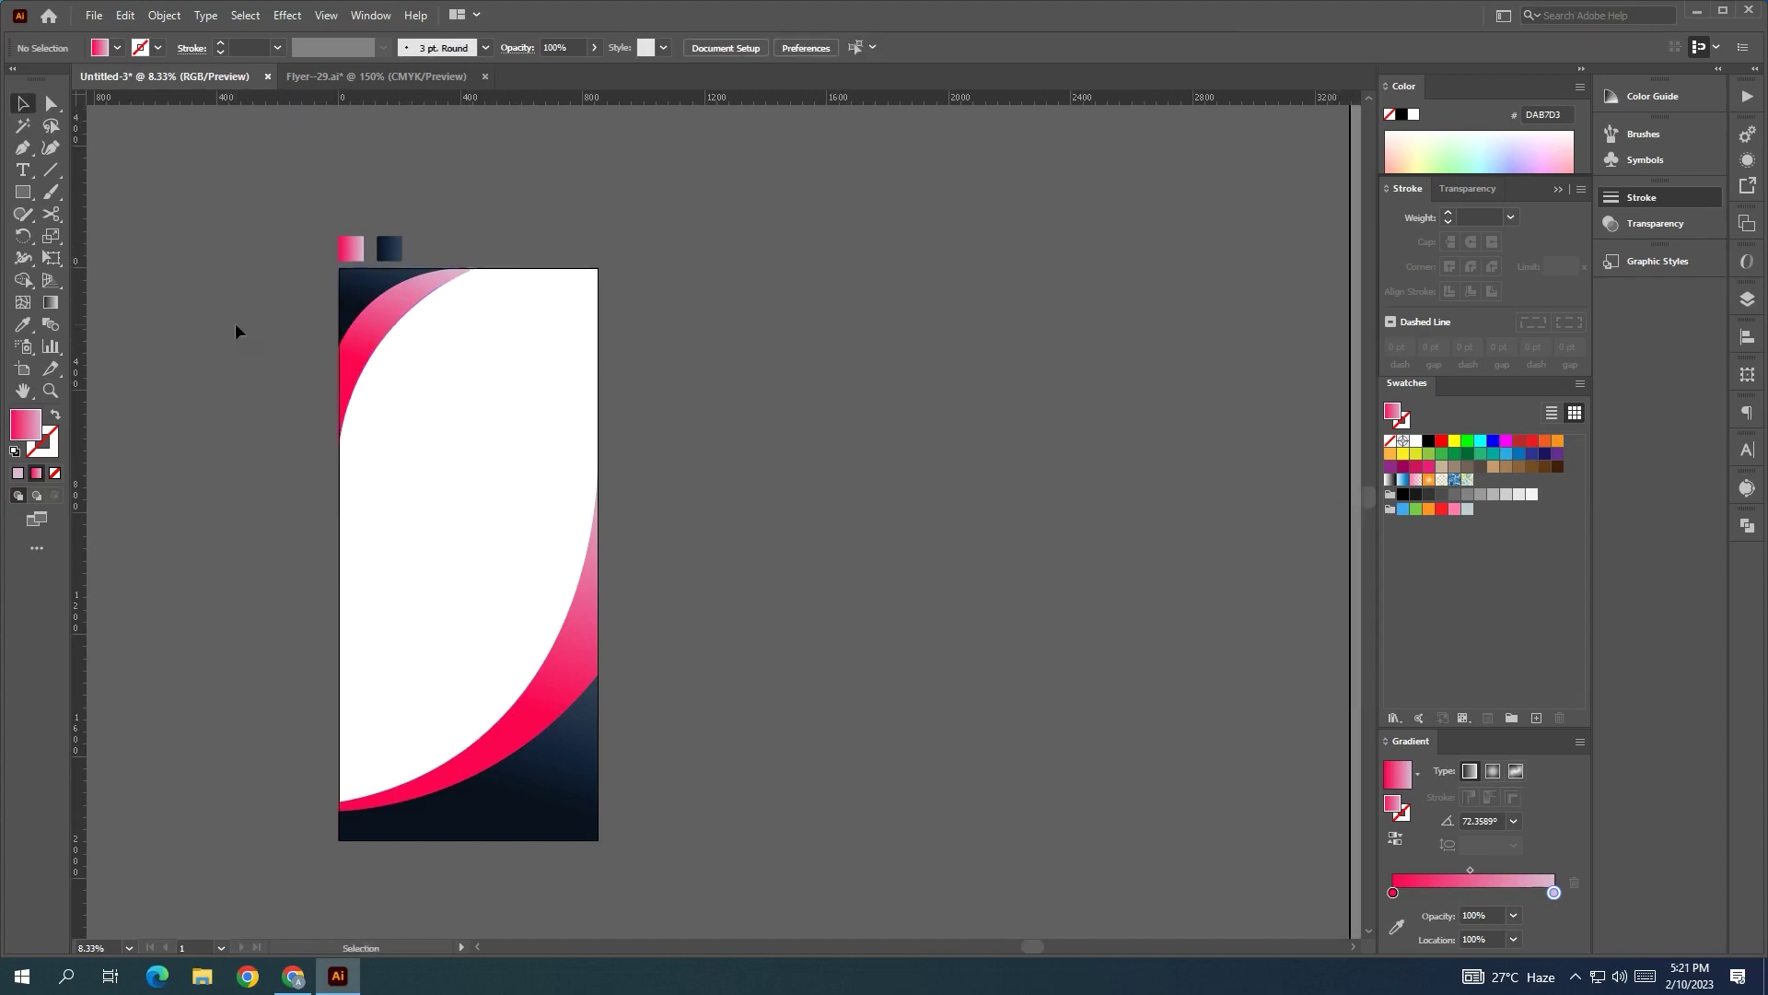
- Shorten the navy corner shape along the artboard's top edge, lower its bottom end slightly and shift its curve's midpoint down with the Curvature tool
scroll(434, 260, up, 3)
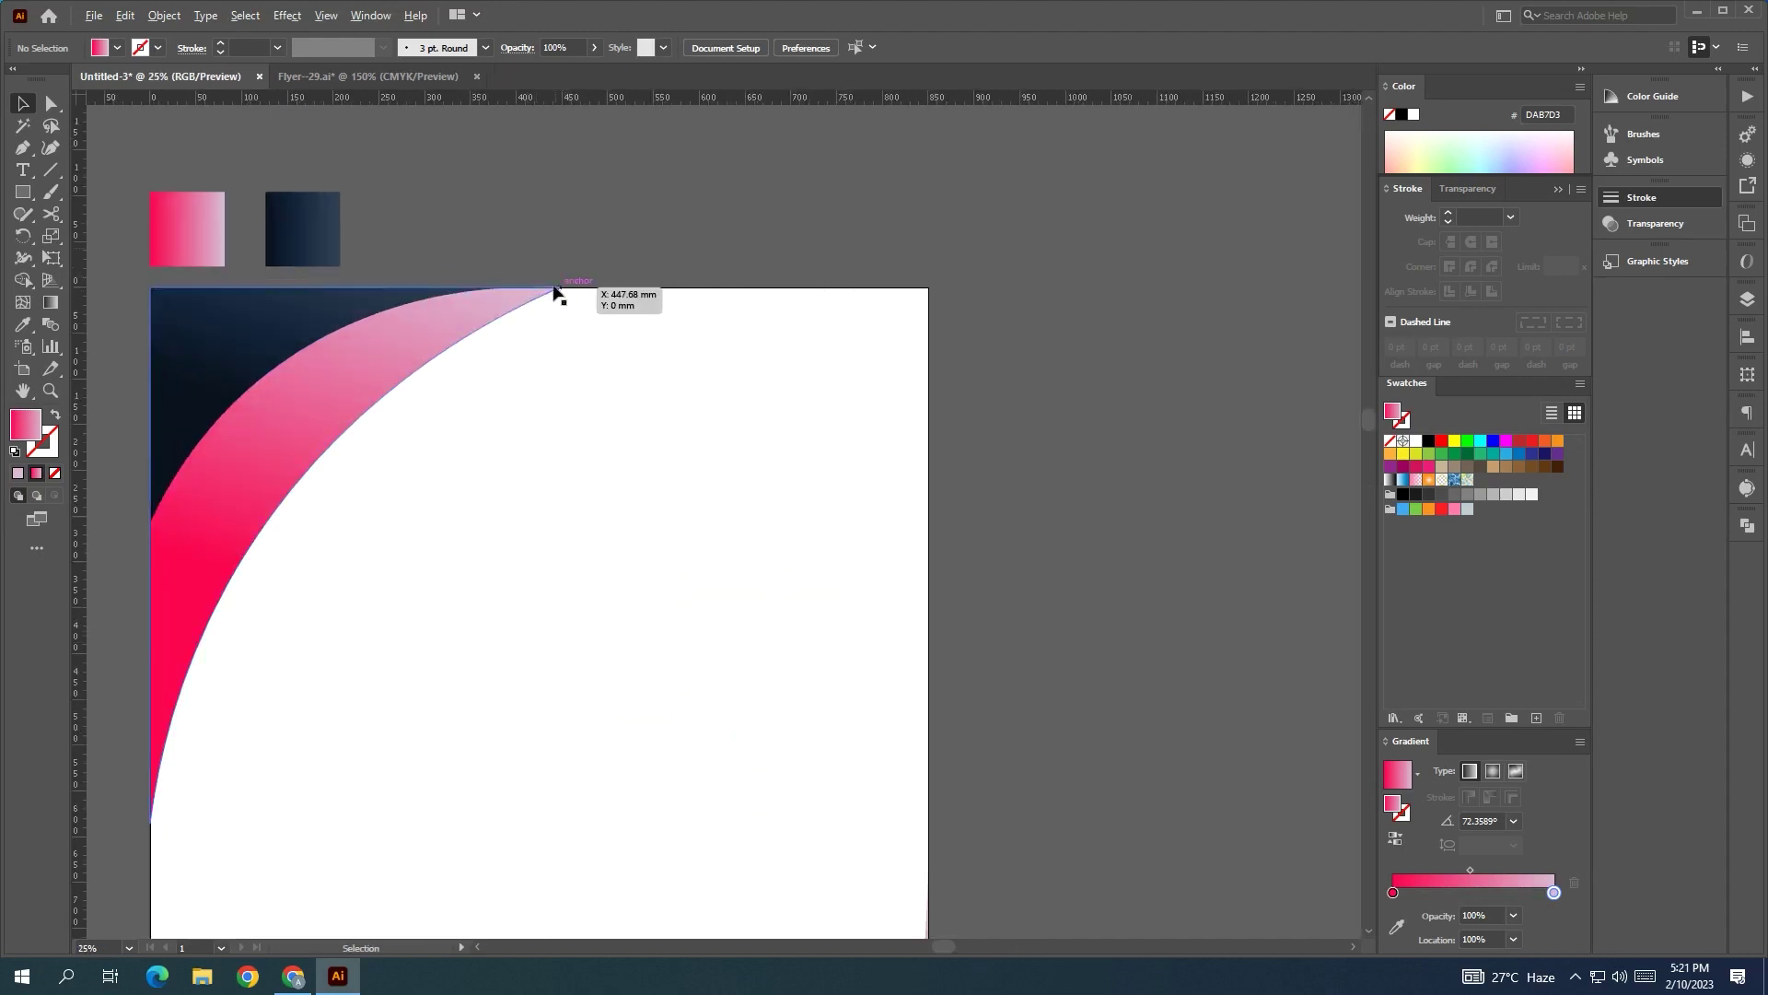
scroll(568, 293, up, 2)
scroll(573, 293, down, 3)
click(51, 147)
click(21, 104)
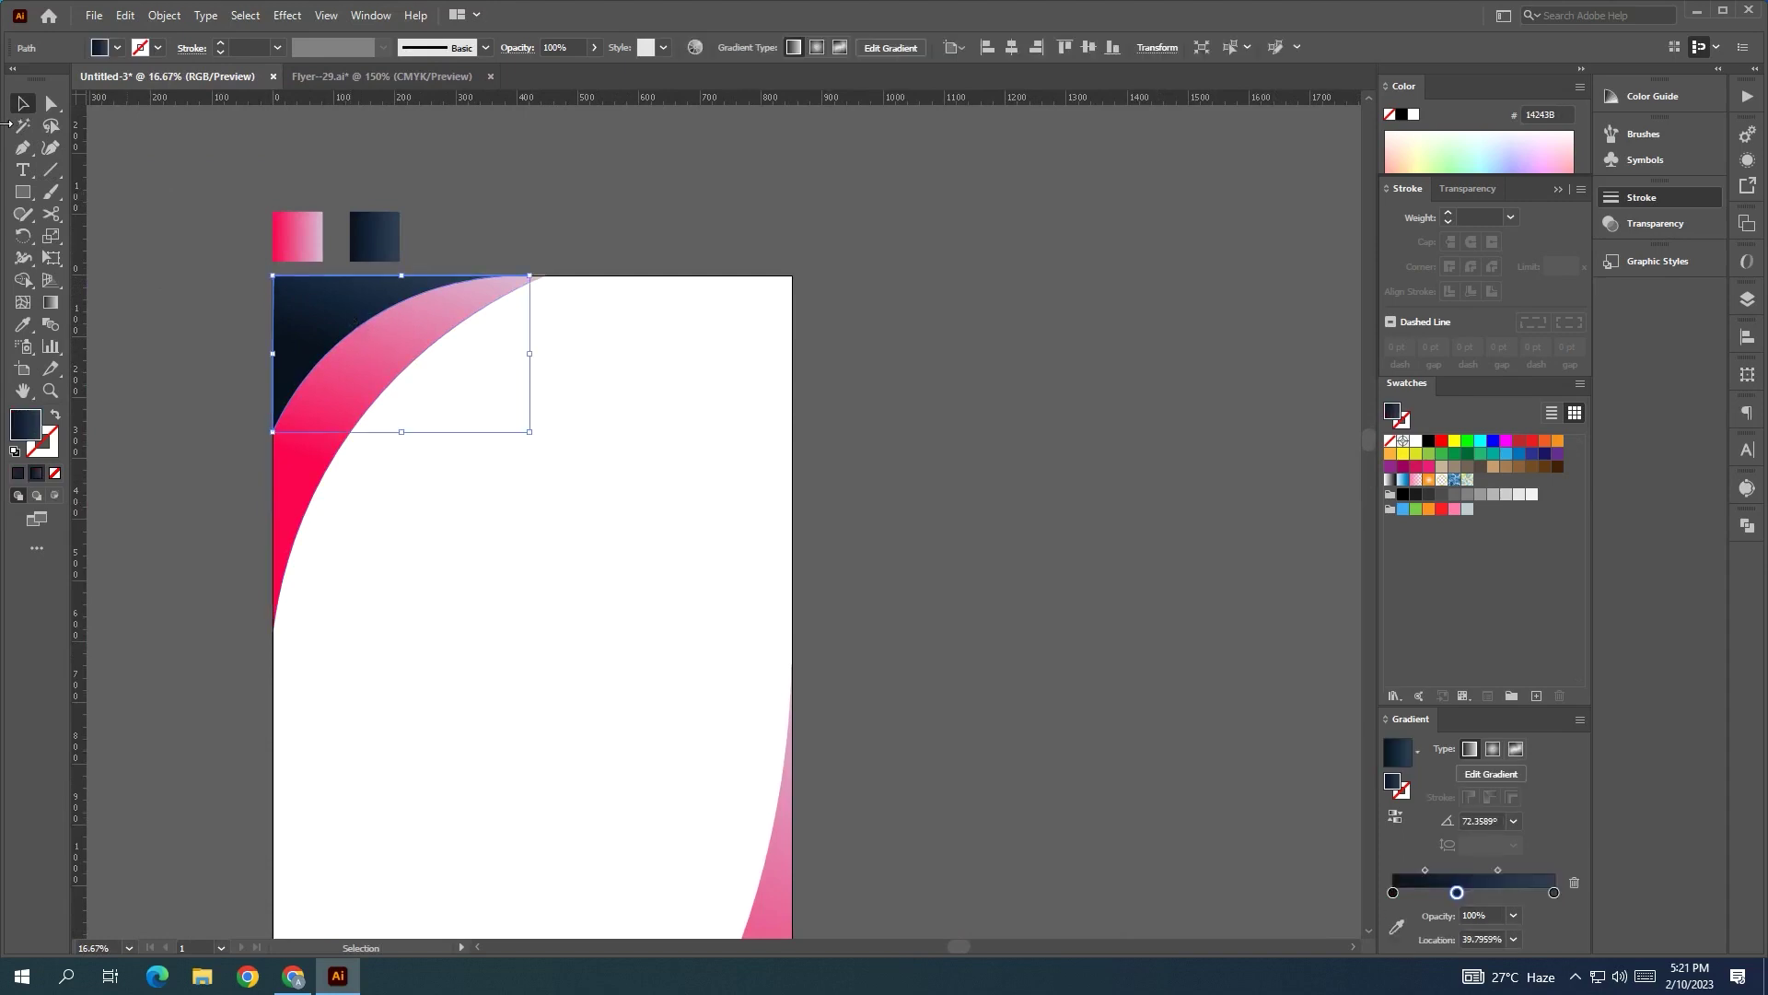
click(50, 149)
drag(529, 277, 514, 278)
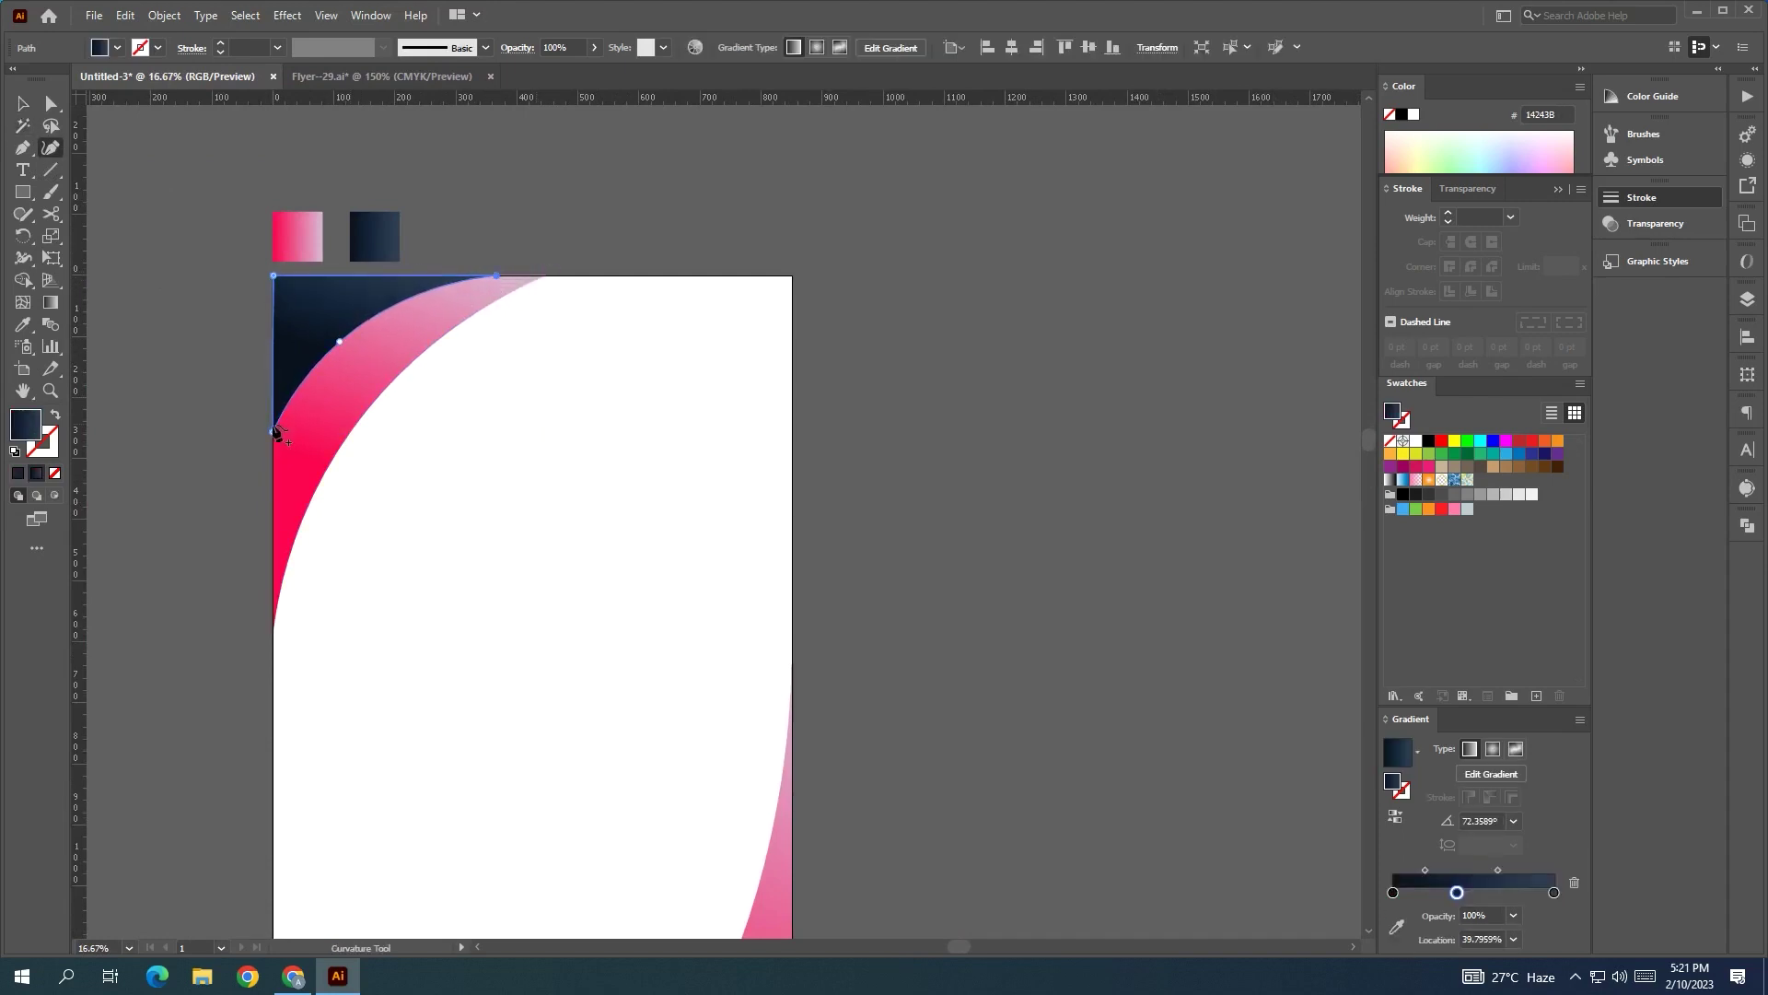
drag(272, 446, 273, 450)
drag(339, 342, 301, 399)
click(51, 103)
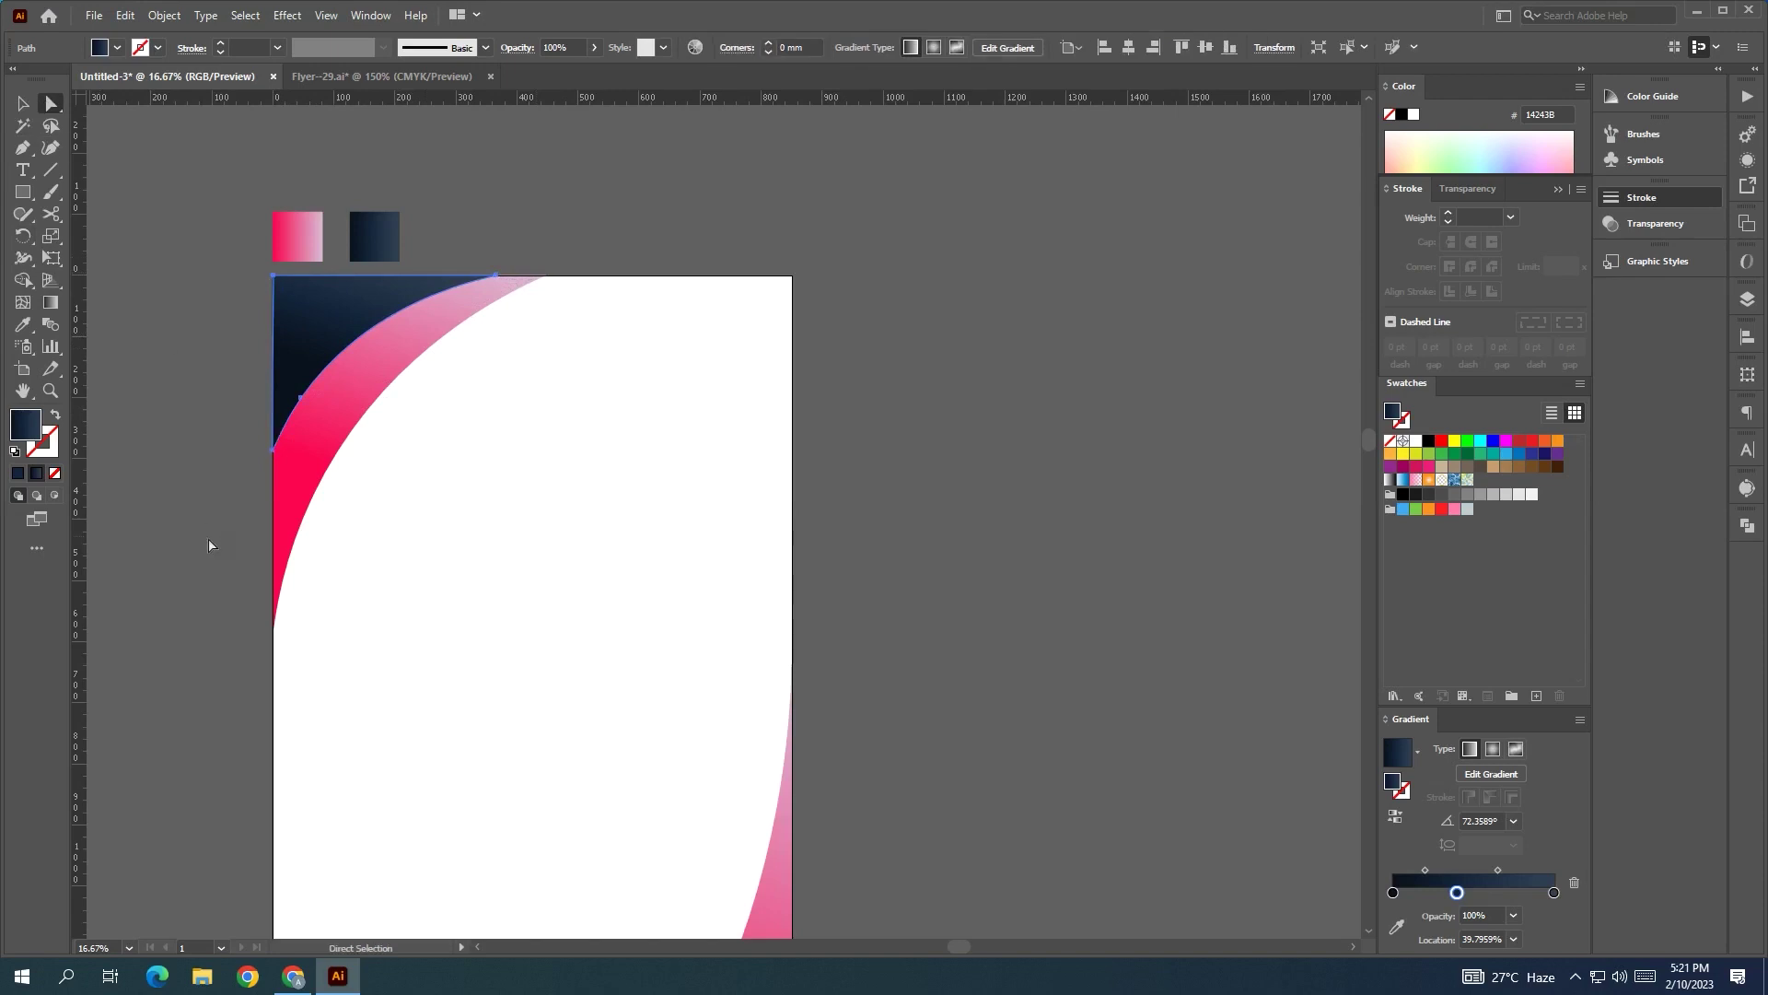
- Extend the upper pink shape's bottom end farther down the artboard edge and adjust its curve with the Direct Selection tool
scroll(288, 460, down, 1)
click(288, 506)
drag(279, 570, 272, 603)
mouse_move(323, 408)
mouse_down()
mouse_move(332, 436)
mouse_move(331, 406)
mouse_up()
click(595, 149)
scroll(612, 172, down, 1)
drag(844, 181, 626, 211)
scroll(765, 186, down, 2)
scroll(636, 212, up, 1)
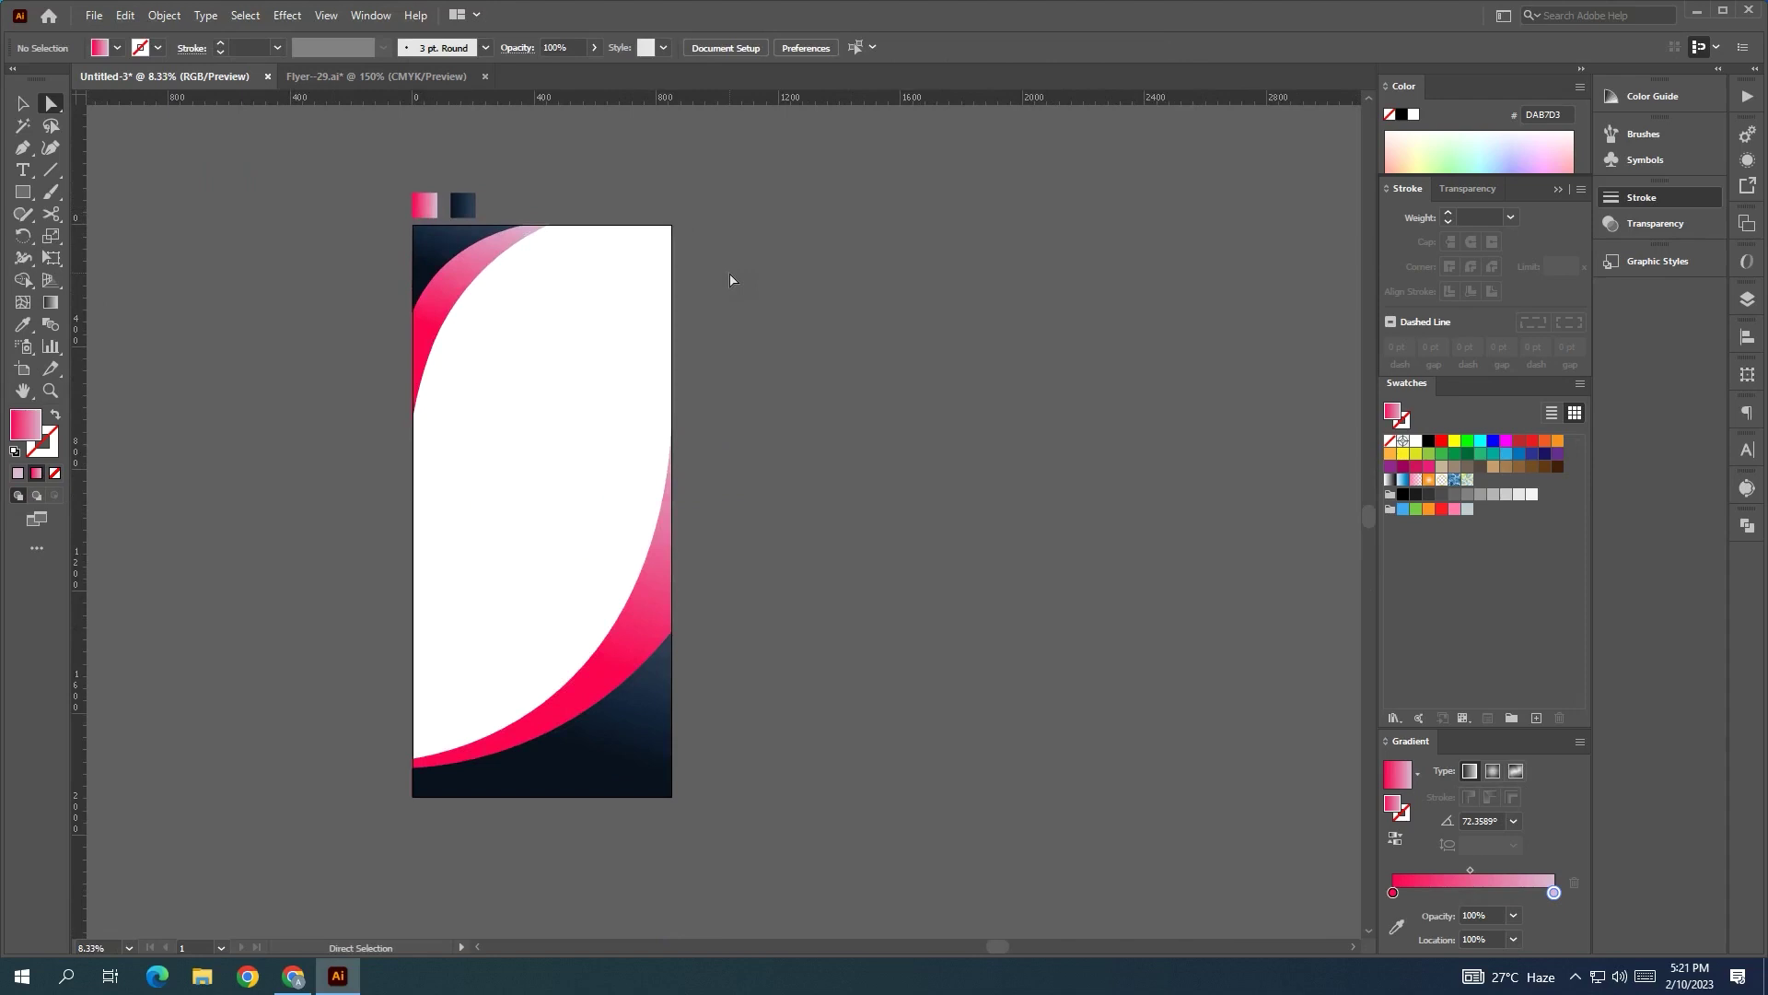
- Redirect the upper pink shape's gradient to an angle of about -109° with the Gradient tool
scroll(773, 313, up, 1)
click(472, 306)
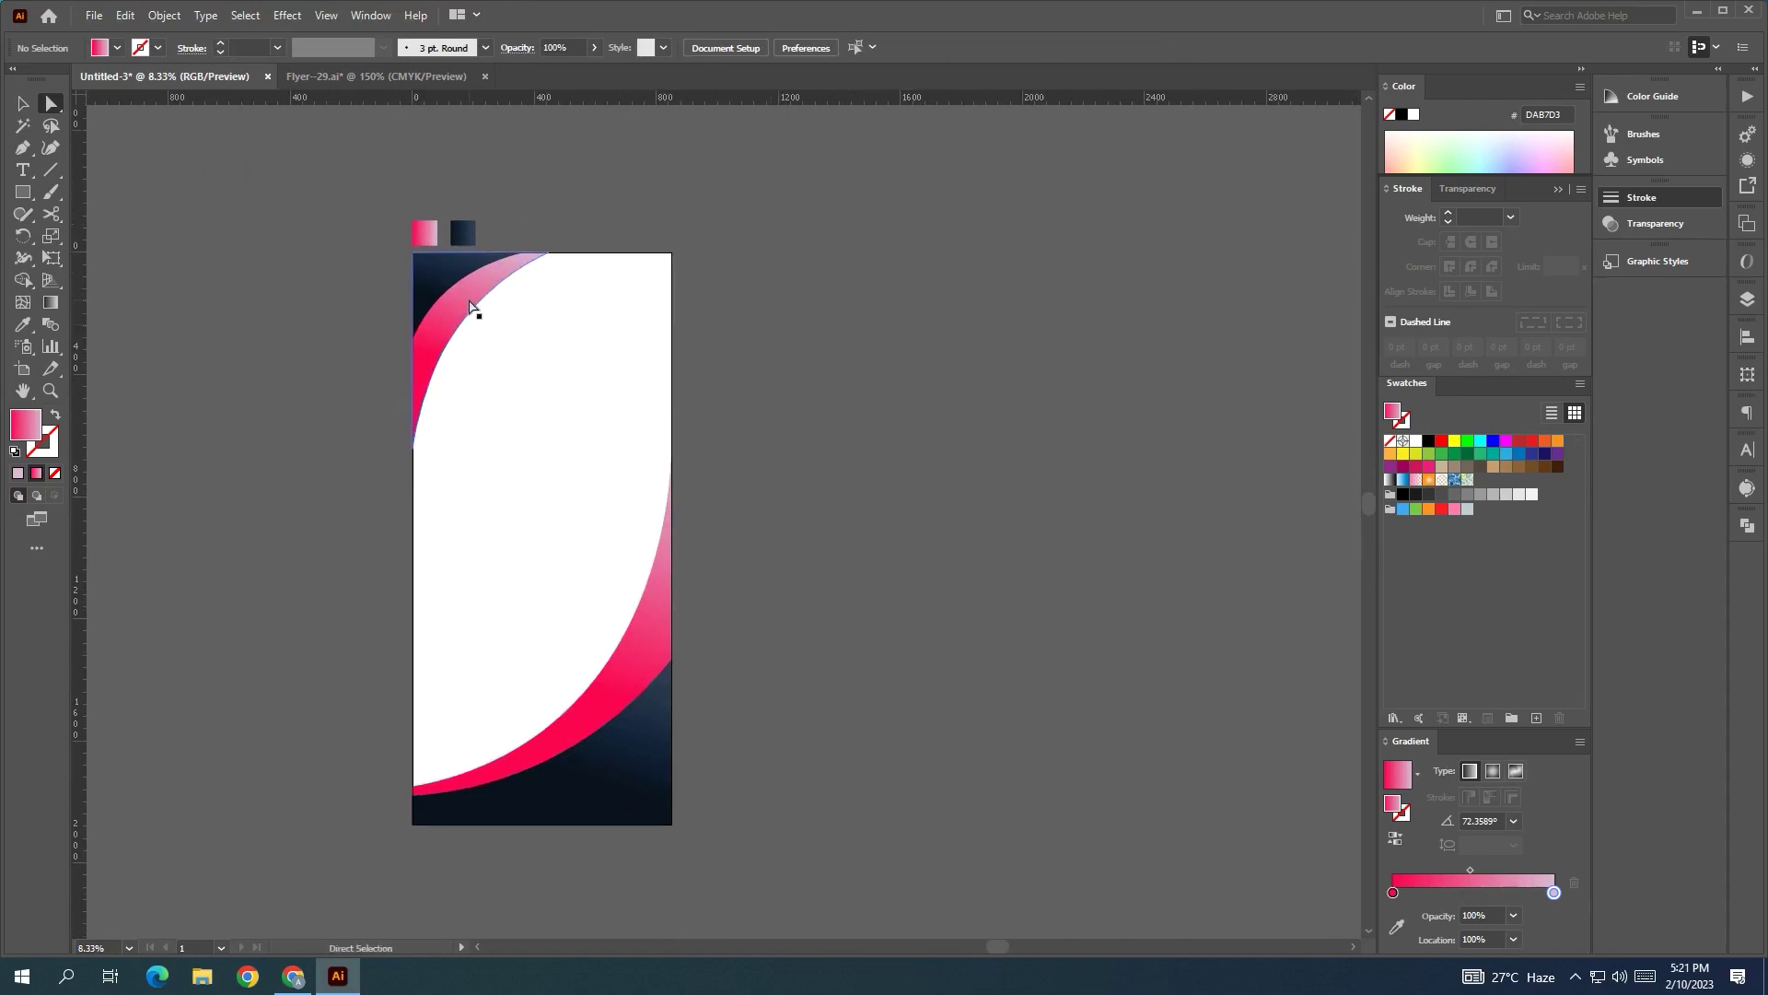
click(50, 302)
mouse_move(391, 466)
mouse_down()
mouse_move(449, 332)
mouse_move(405, 470)
mouse_up()
click(25, 104)
click(273, 302)
drag(272, 302, 211, 297)
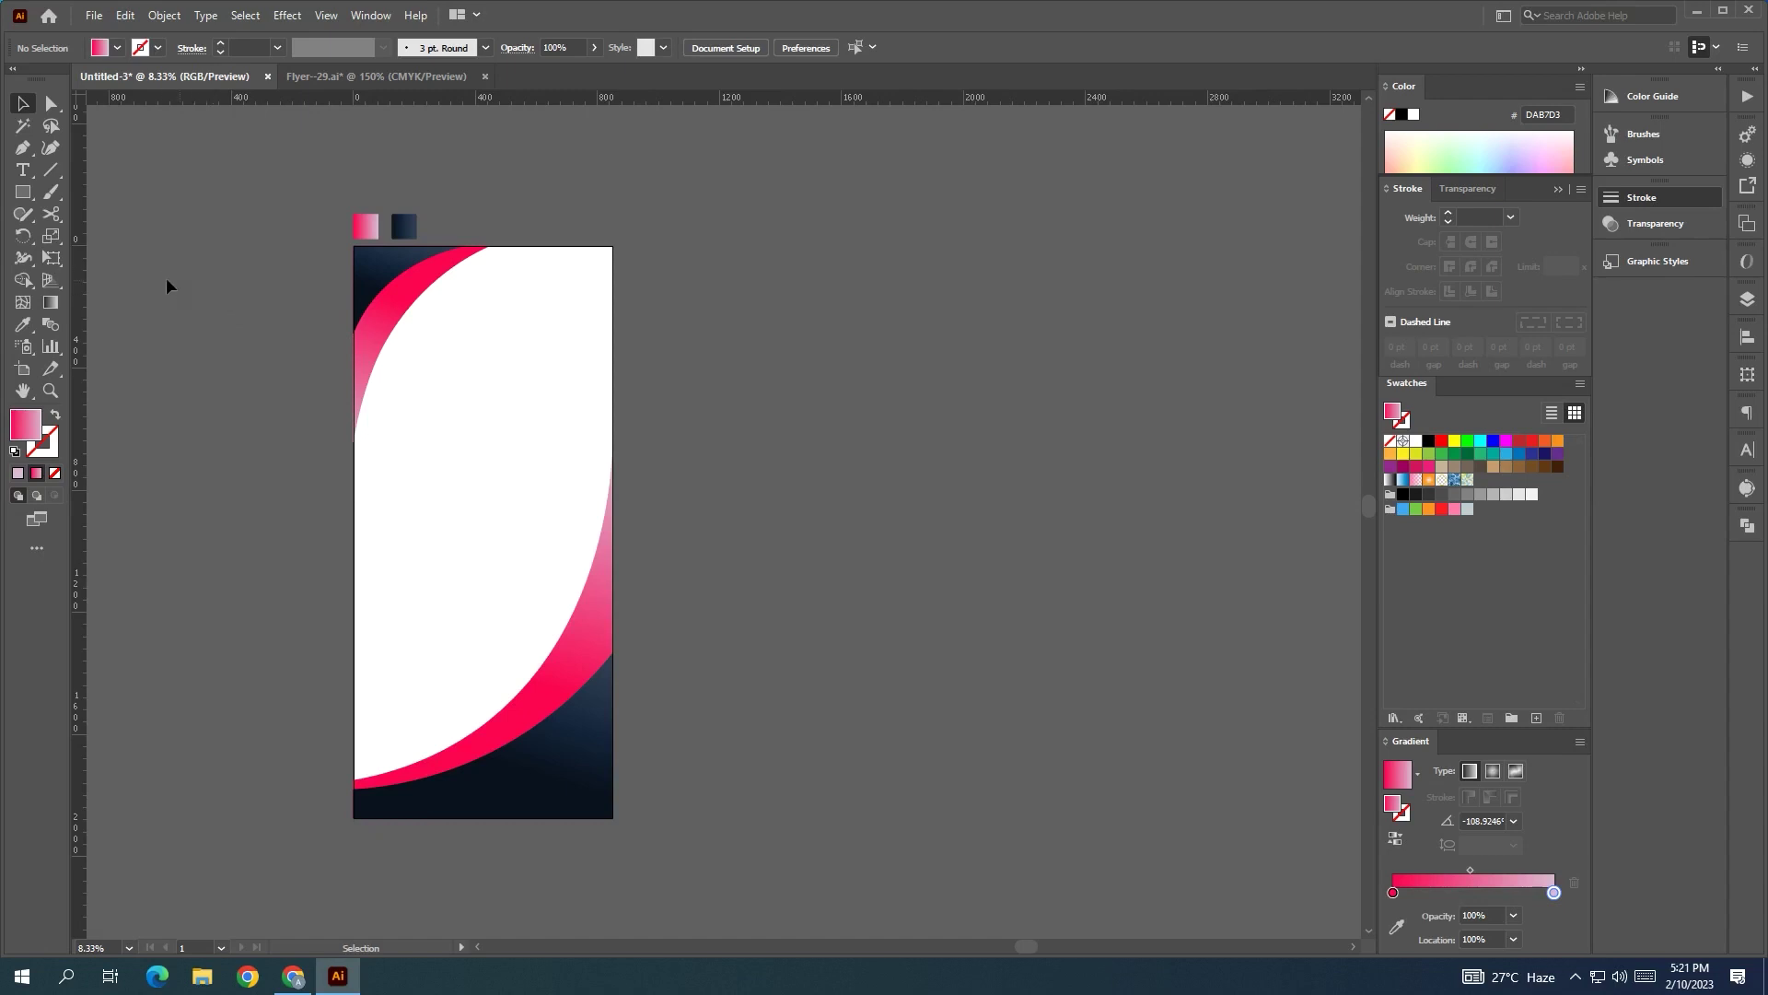
- Raise the upper end of the lower pink shape along the artboard's right edge with the Direct Selection tool
click(51, 104)
click(613, 457)
drag(612, 451, 617, 380)
drag(615, 378, 613, 377)
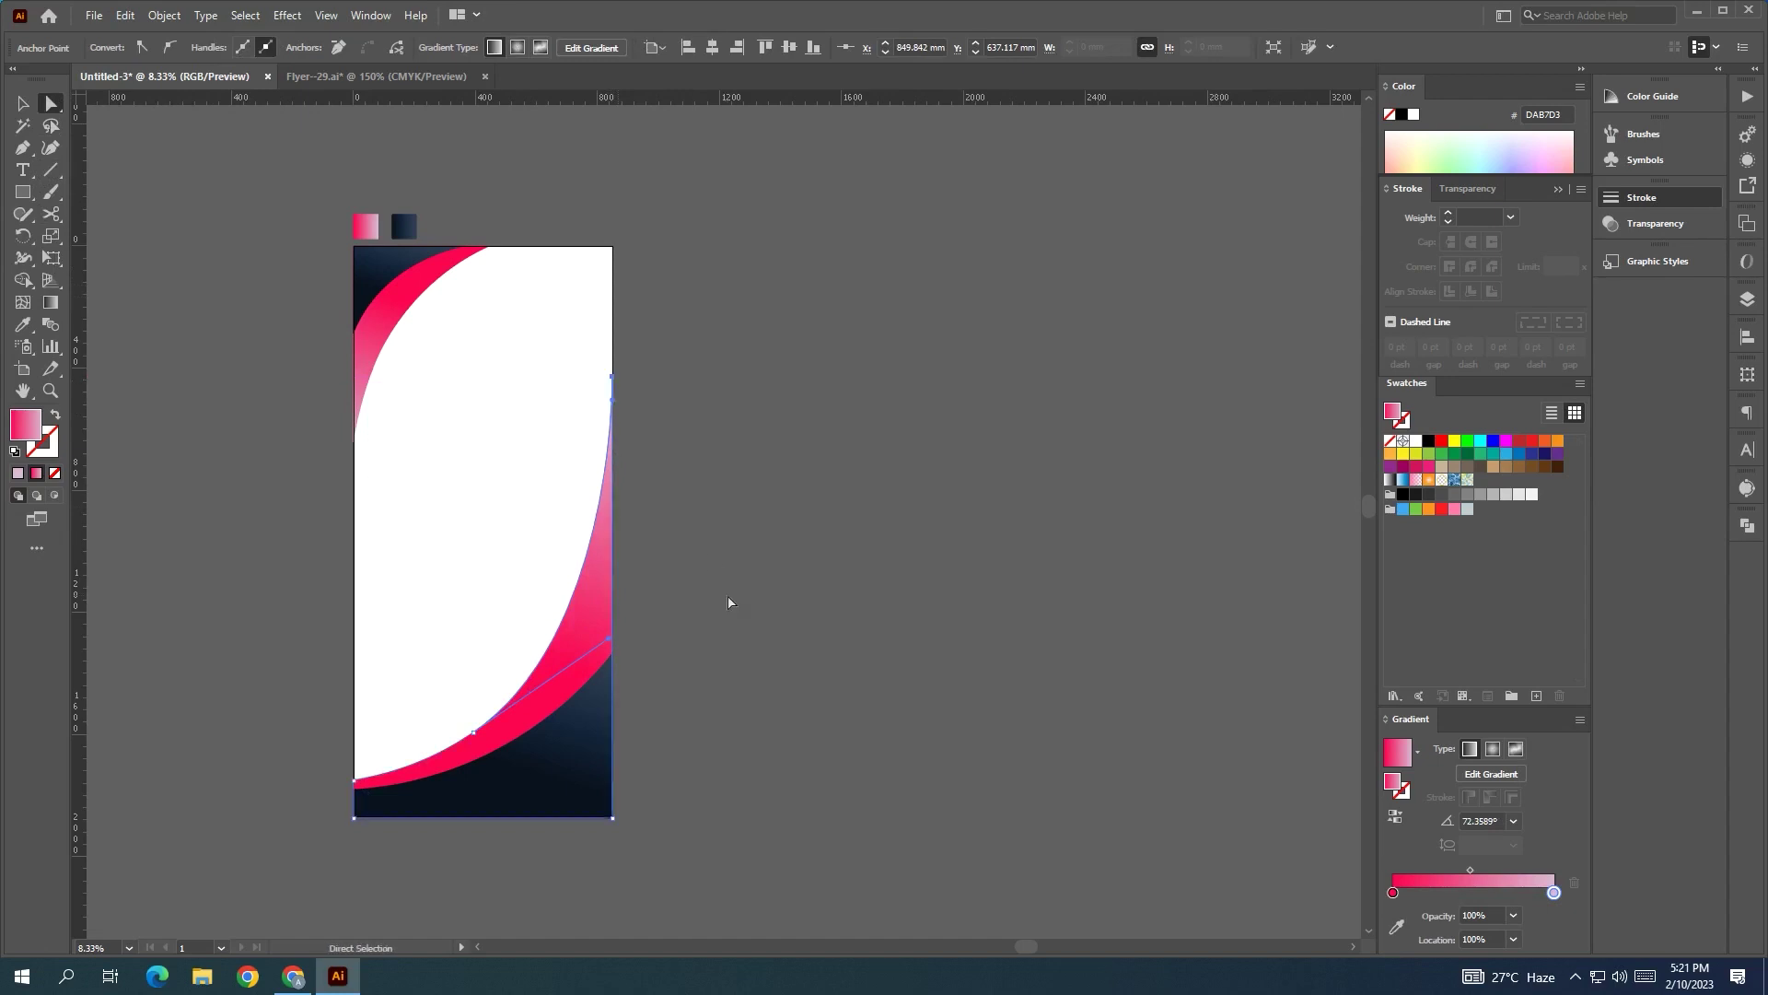
- Try to reshape the lower pink shape's curve by shifting its midpoint with the Curvature tool
click(54, 147)
drag(472, 732, 460, 732)
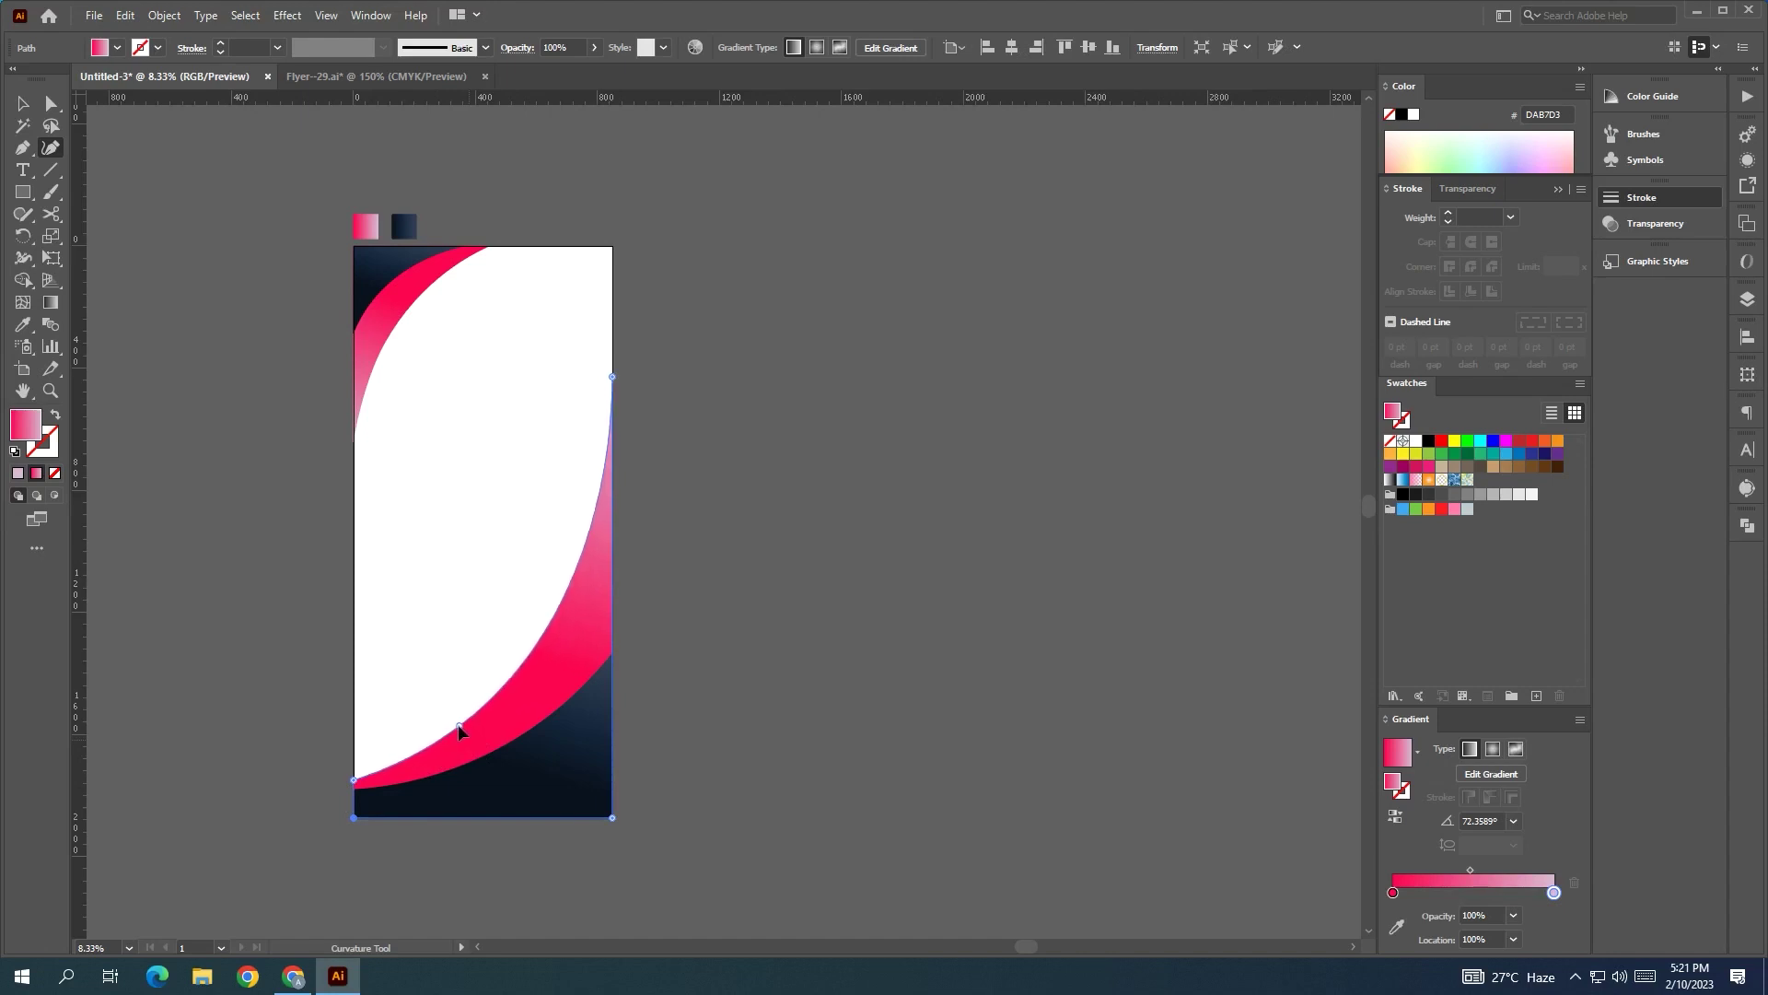
click(22, 104)
click(179, 451)
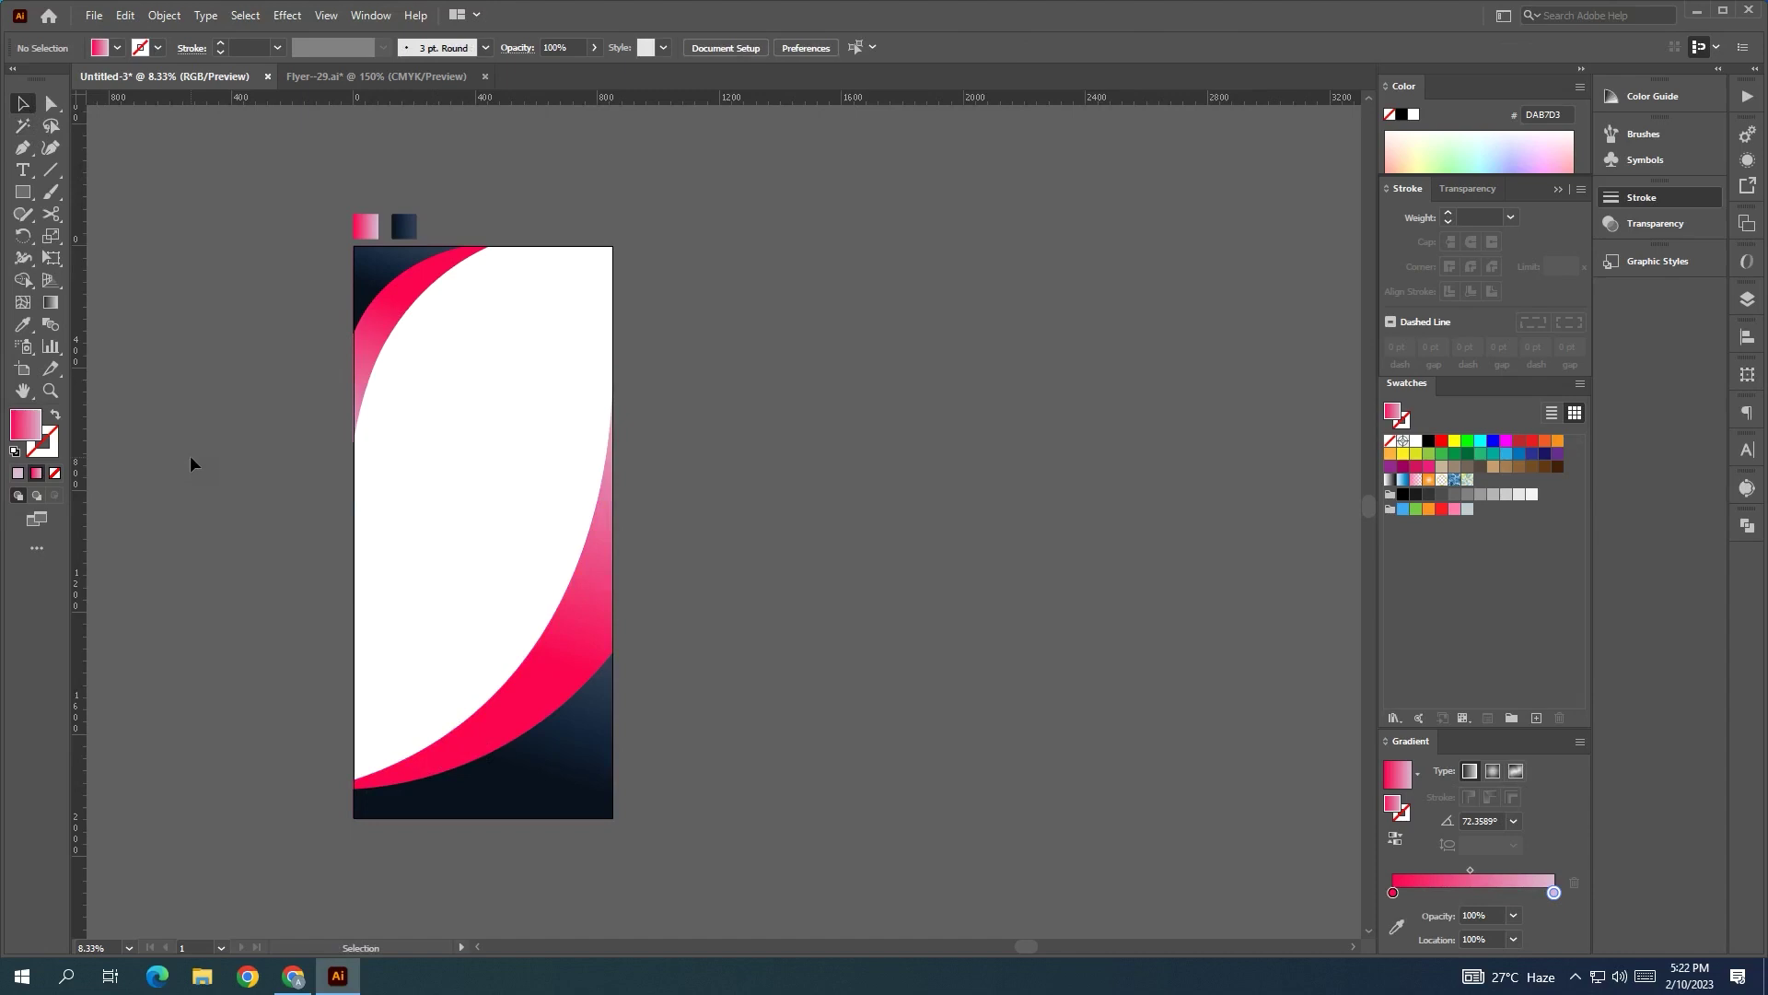
key(ctrl+a)
click(199, 455)
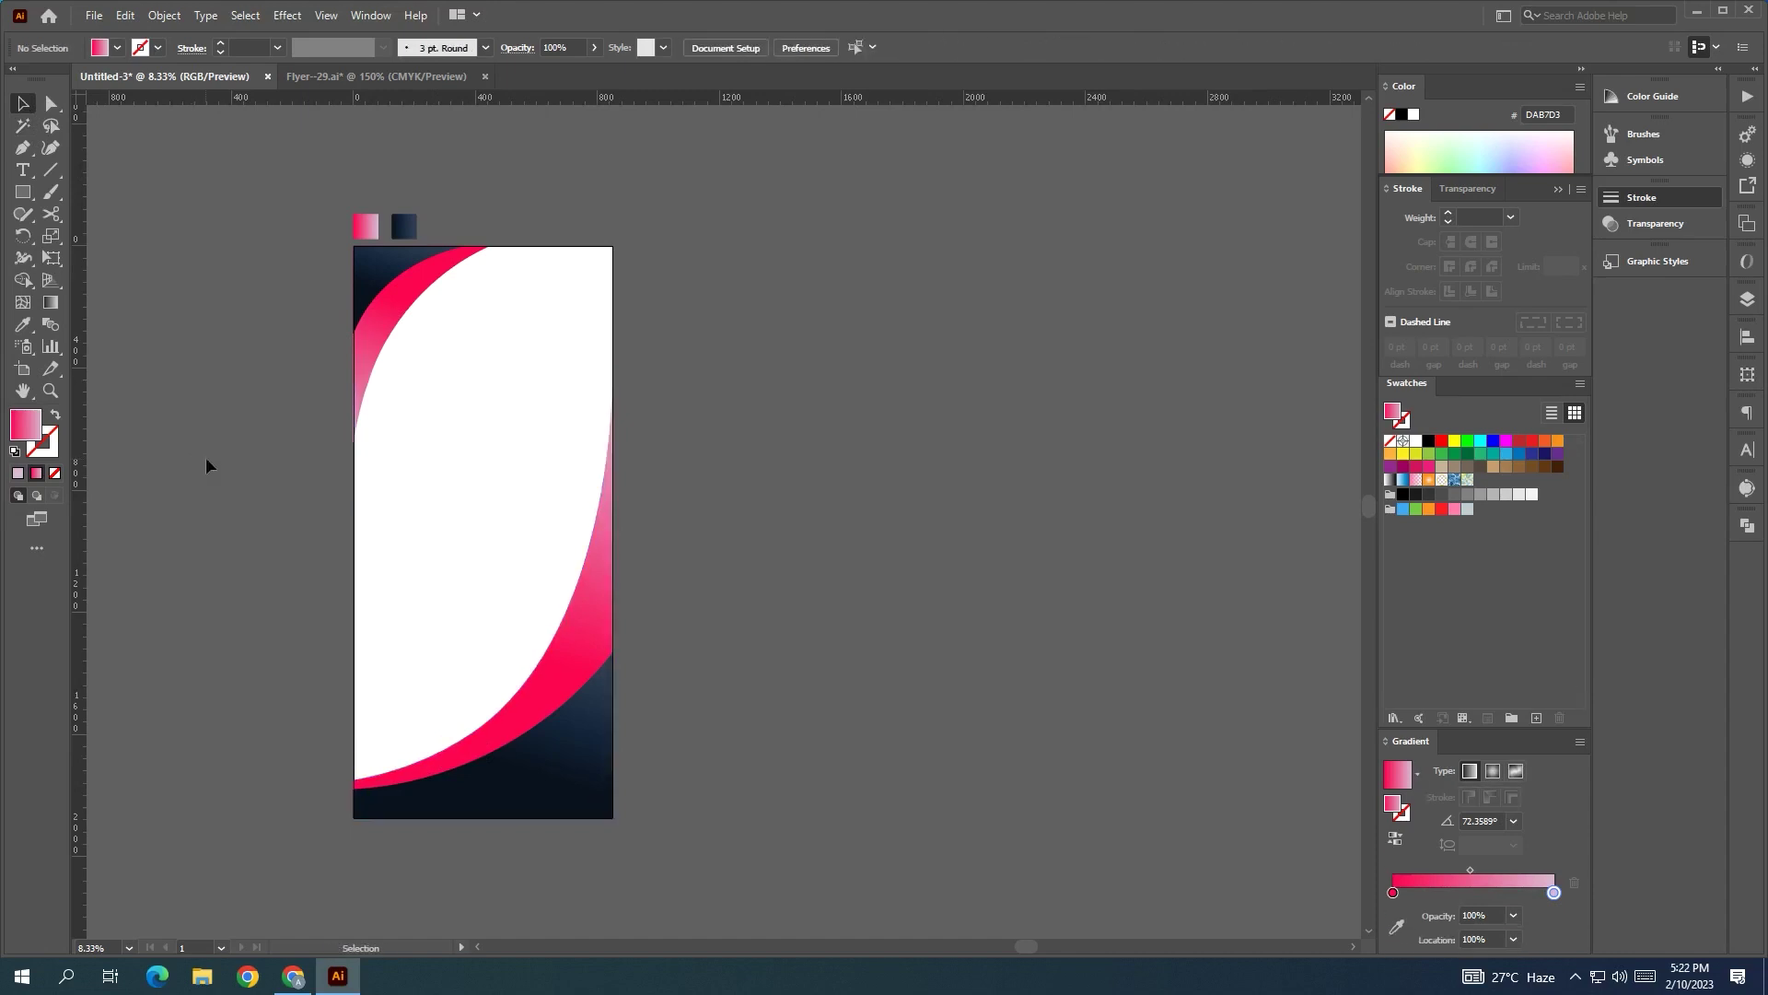
- Examine the prepared logo, heading, numbered list and QR code elements placed beside the banner artboard
key(ctrl+minus)
drag(221, 465, 605, 447)
click(336, 505)
click(457, 478)
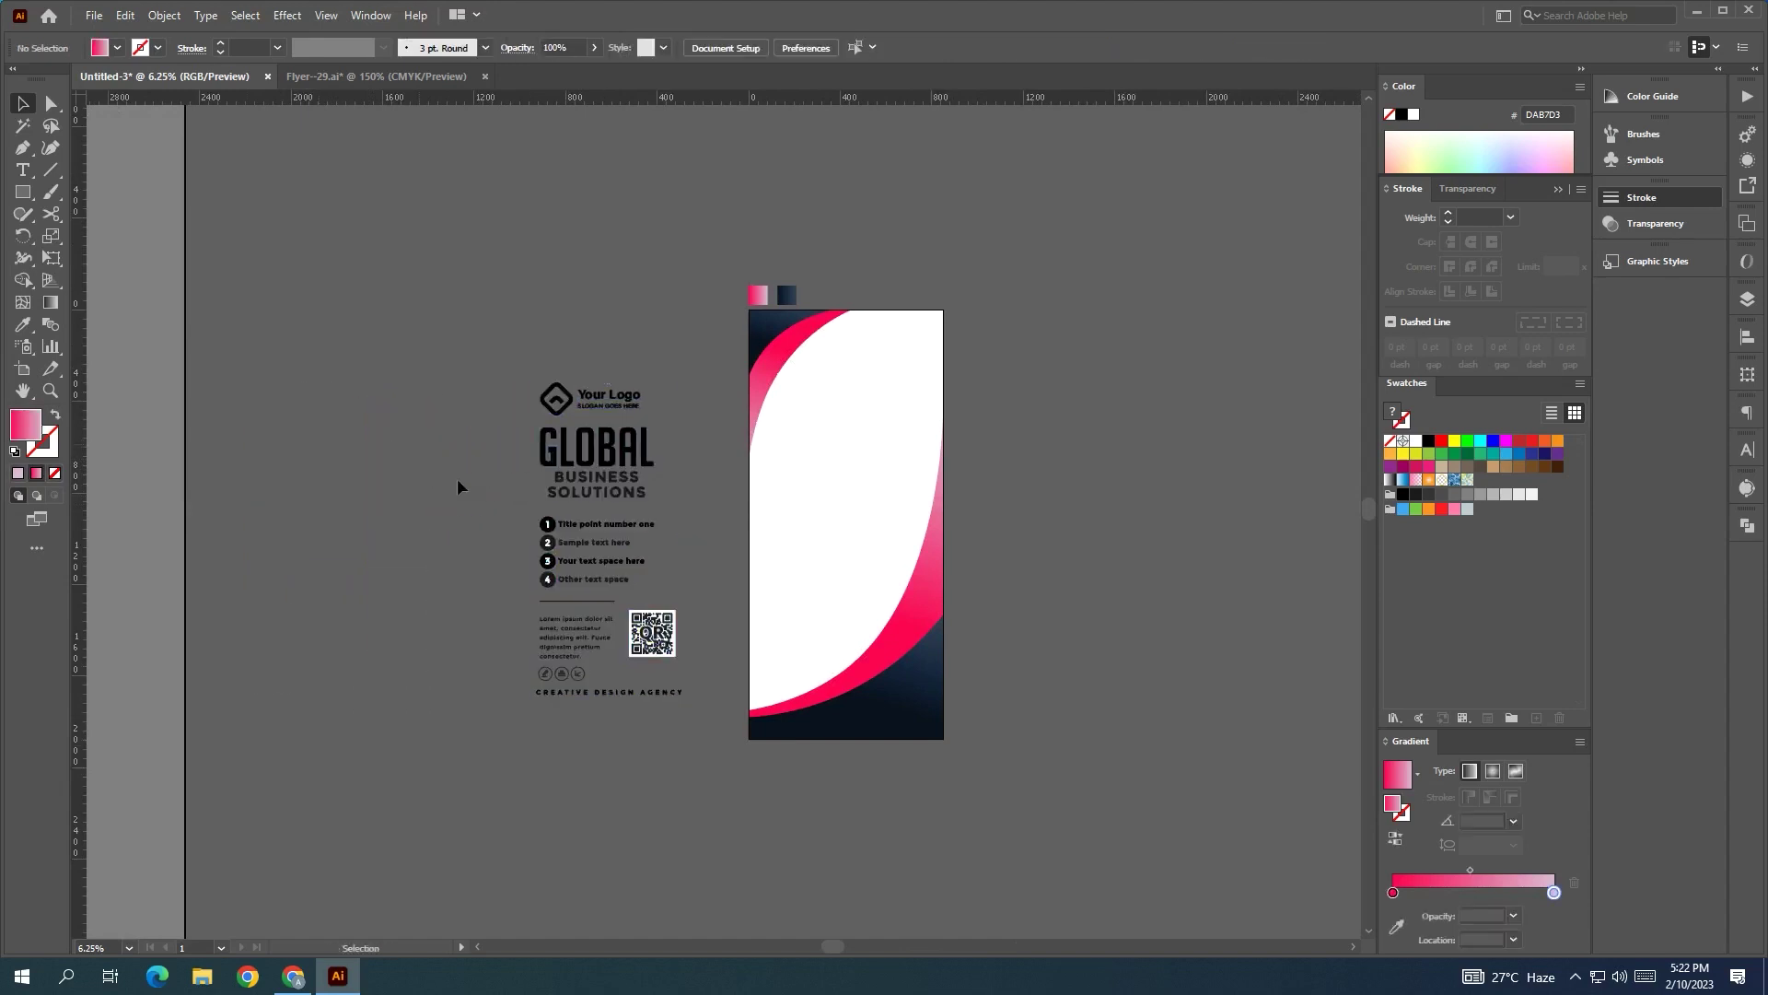
key(ctrl+plus)
drag(545, 348, 409, 345)
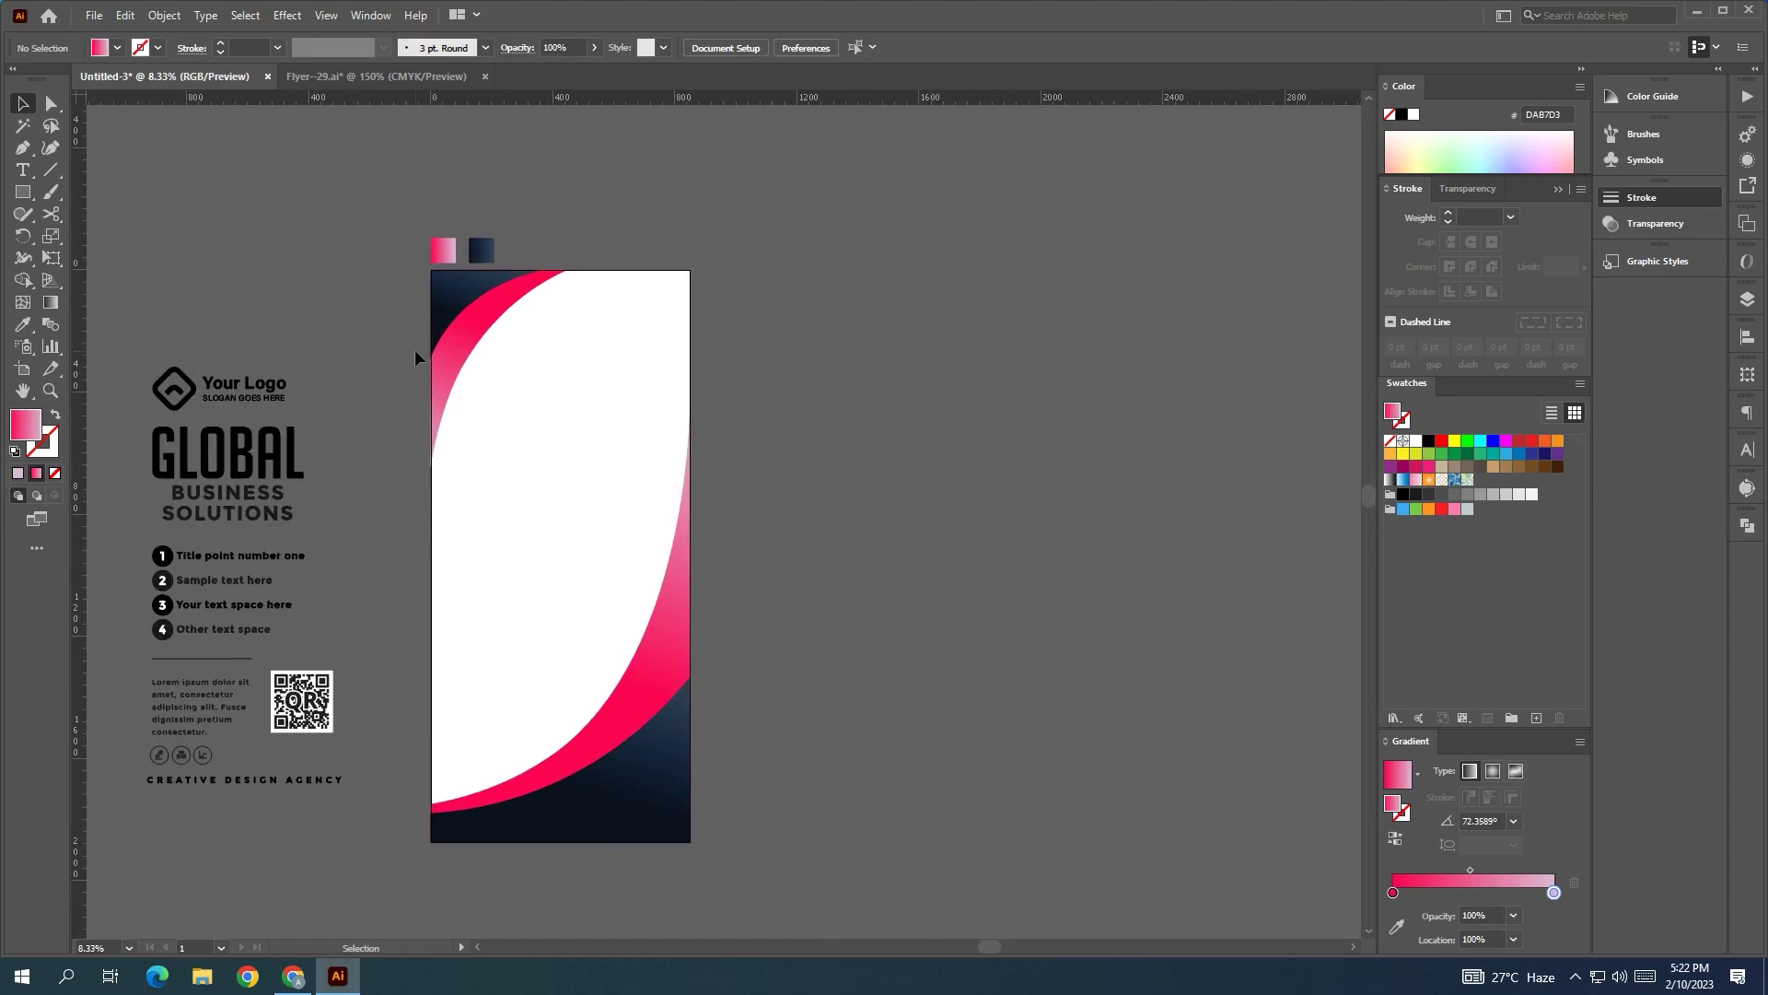
drag(415, 352, 496, 337)
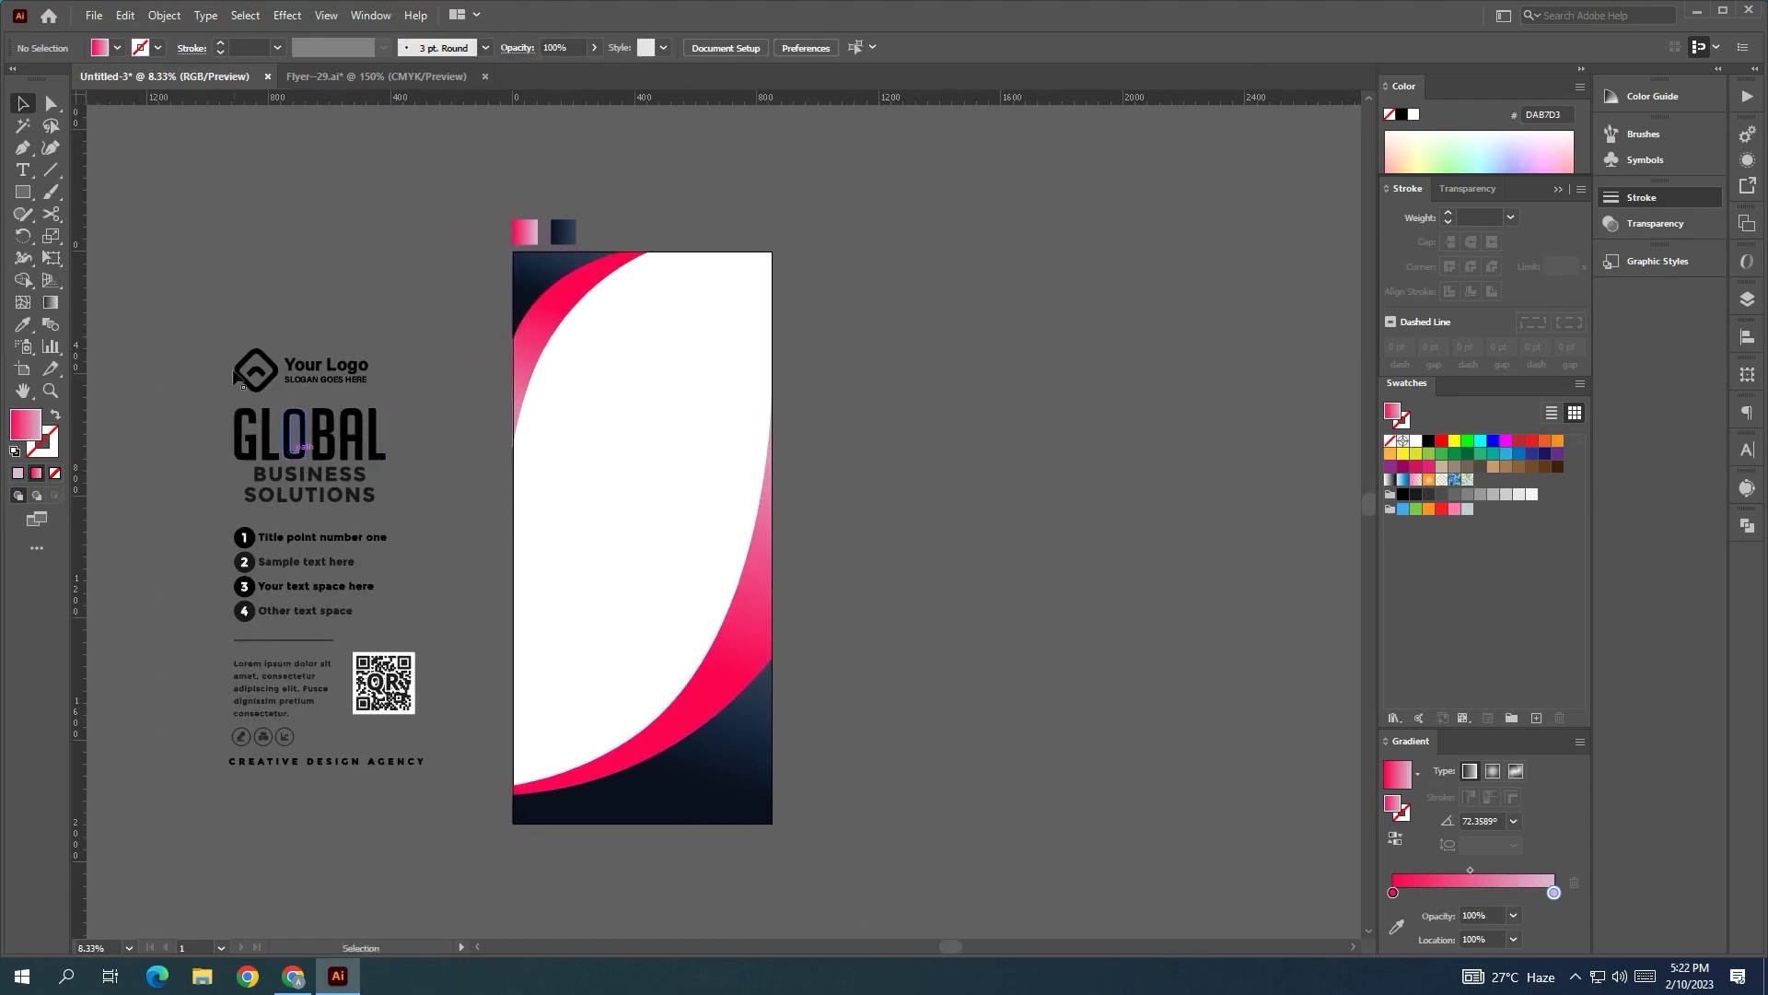
click(328, 373)
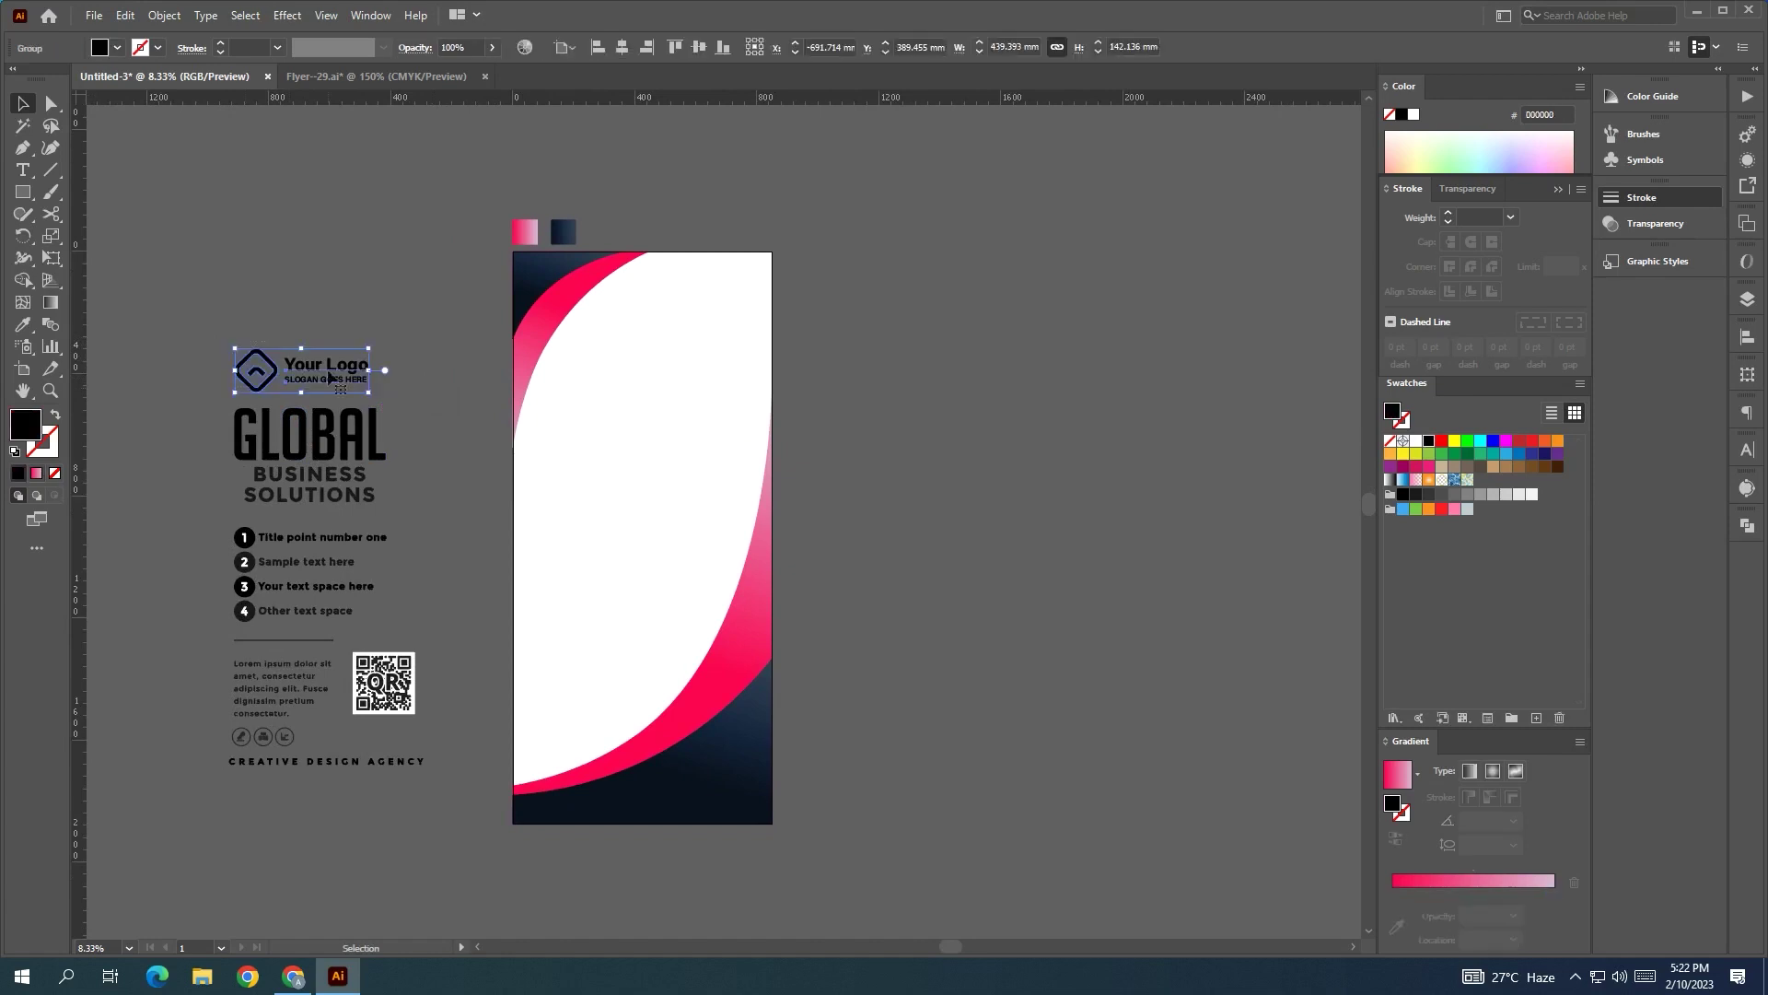
- Draw a square about 64 mm wide in the artboard's upper left corner and fill it with red
click(562, 232)
scroll(517, 221, up, 2)
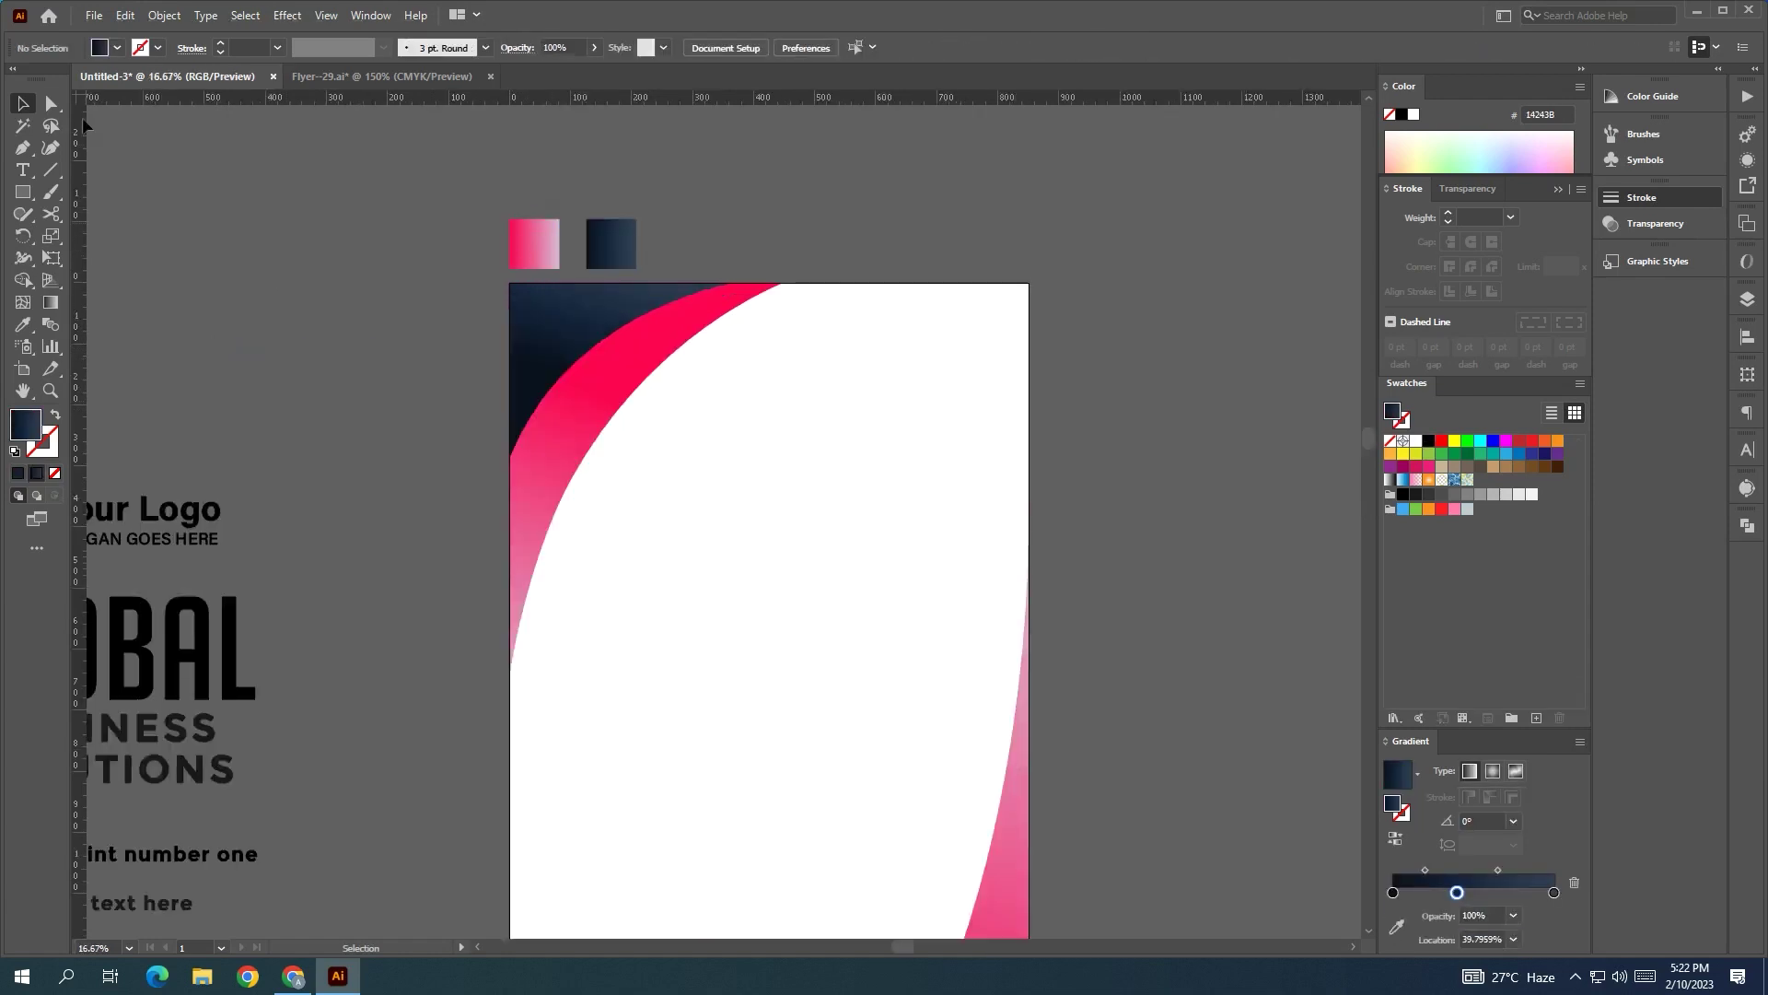
drag(513, 285, 547, 319)
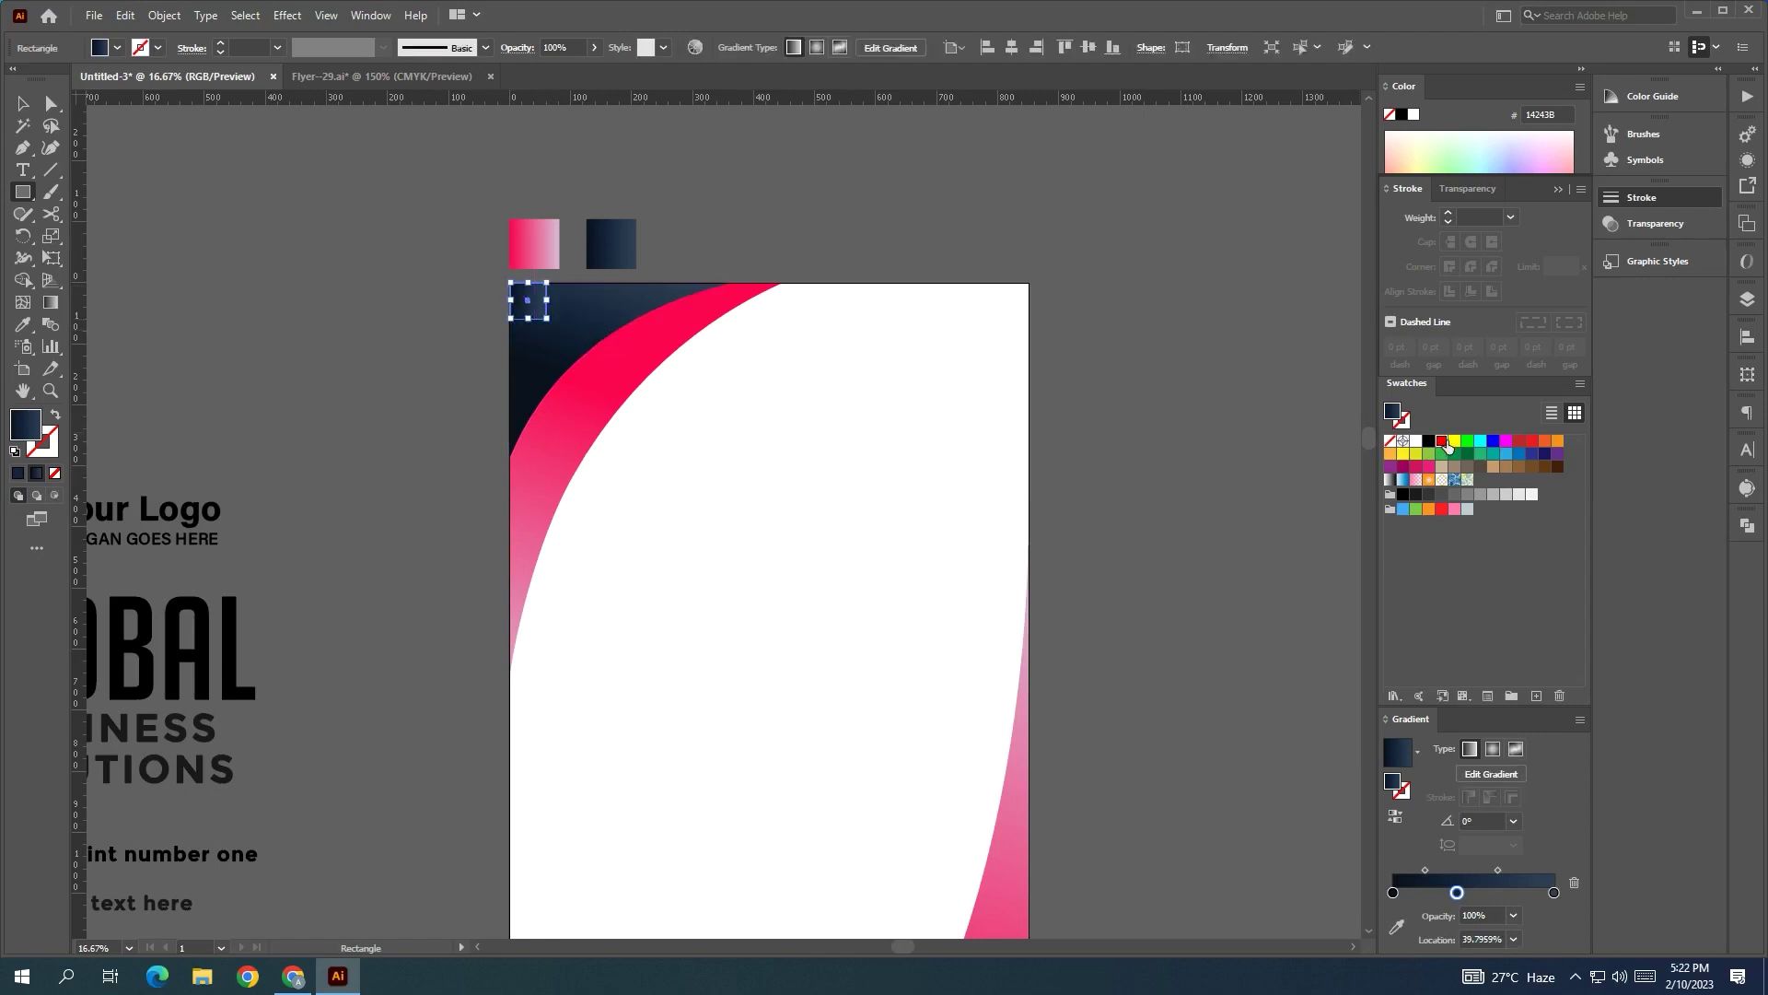
click(1441, 440)
key(v)
key(ctrl+shift+a)
scroll(572, 296, up, 3)
scroll(506, 306, down, 1)
scroll(337, 185, down, 3)
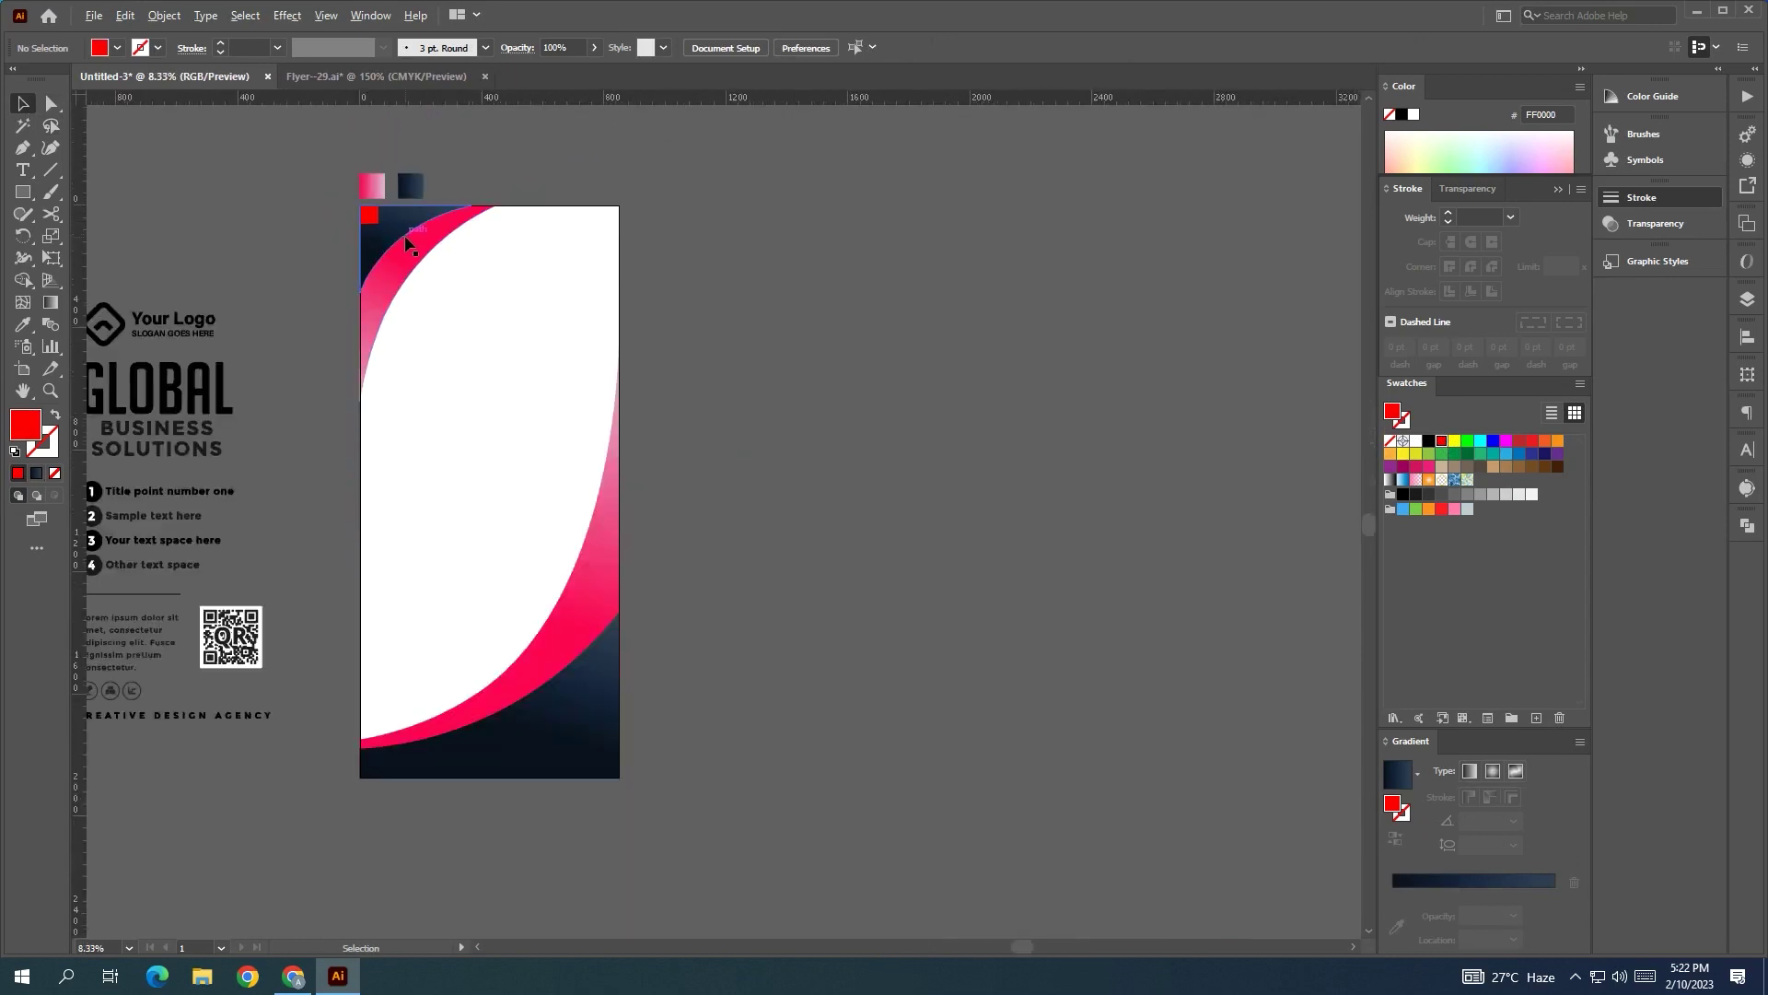
- Place a copy of the red square in the artboard's lower right corner
drag(365, 213, 597, 775)
click(357, 223)
key(ctrl+shift+a)
- Add two horizontal and two vertical guides along the red squares' inner edges to mark margins of about 64 mm
drag(378, 231, 379, 246)
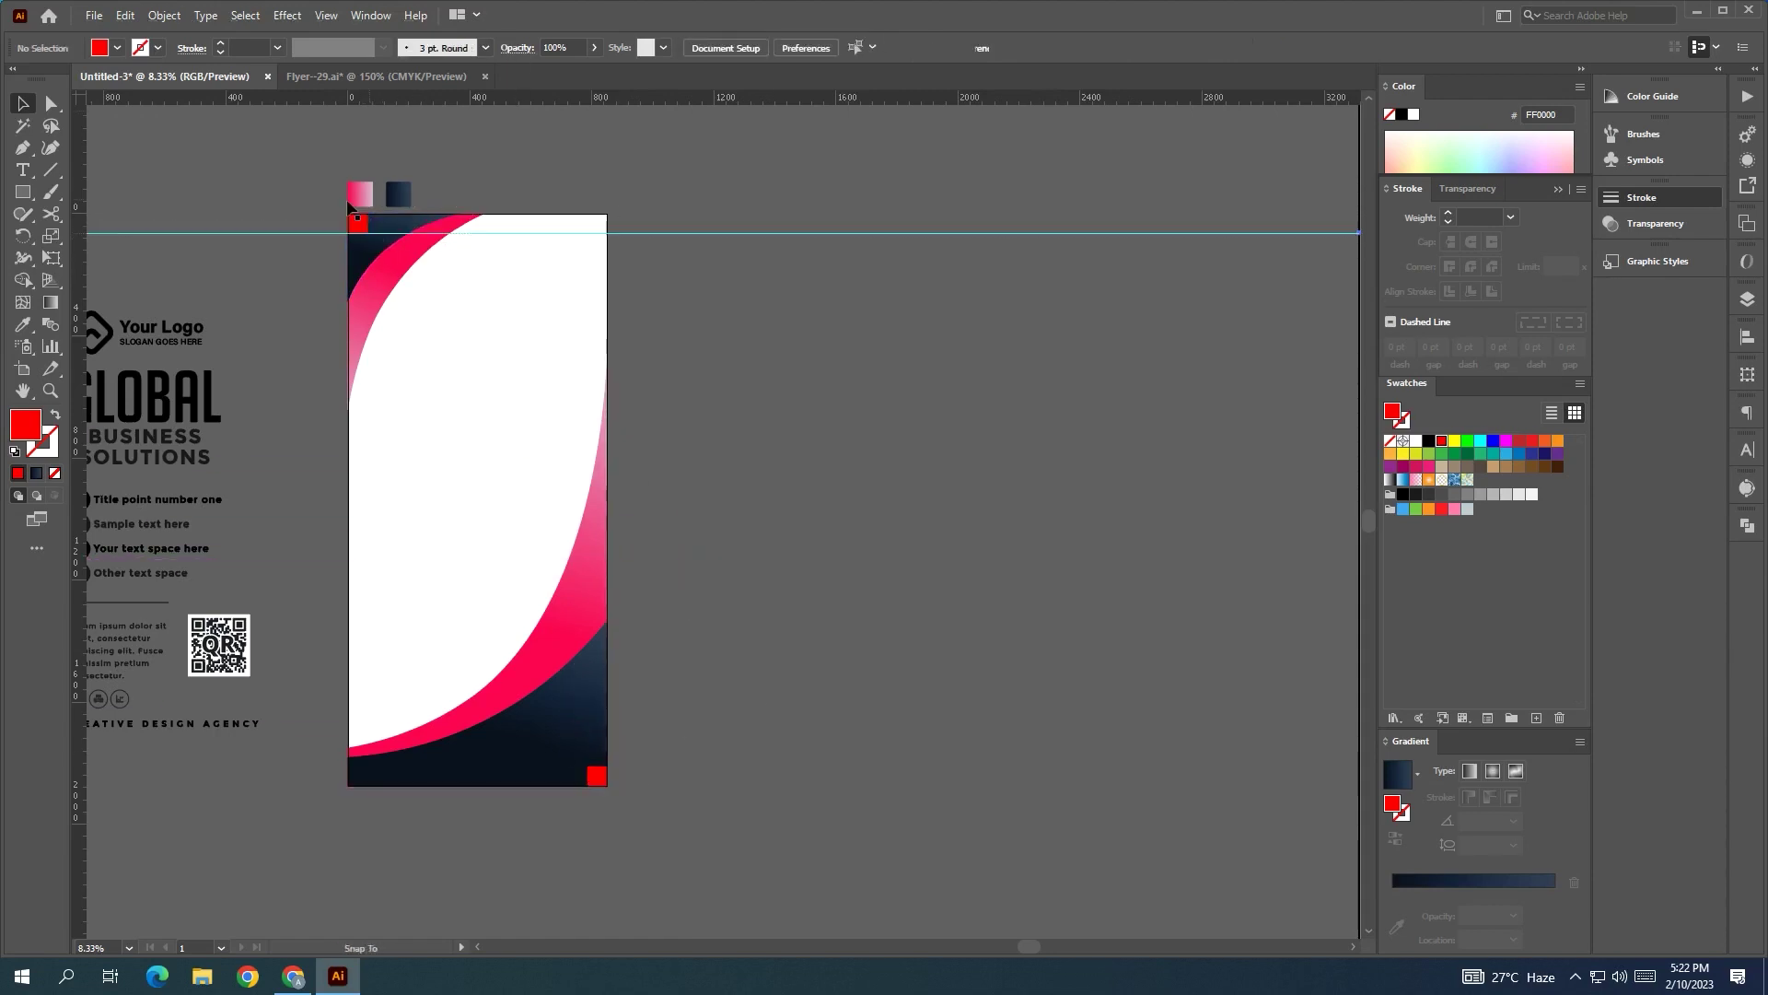
drag(79, 405, 368, 405)
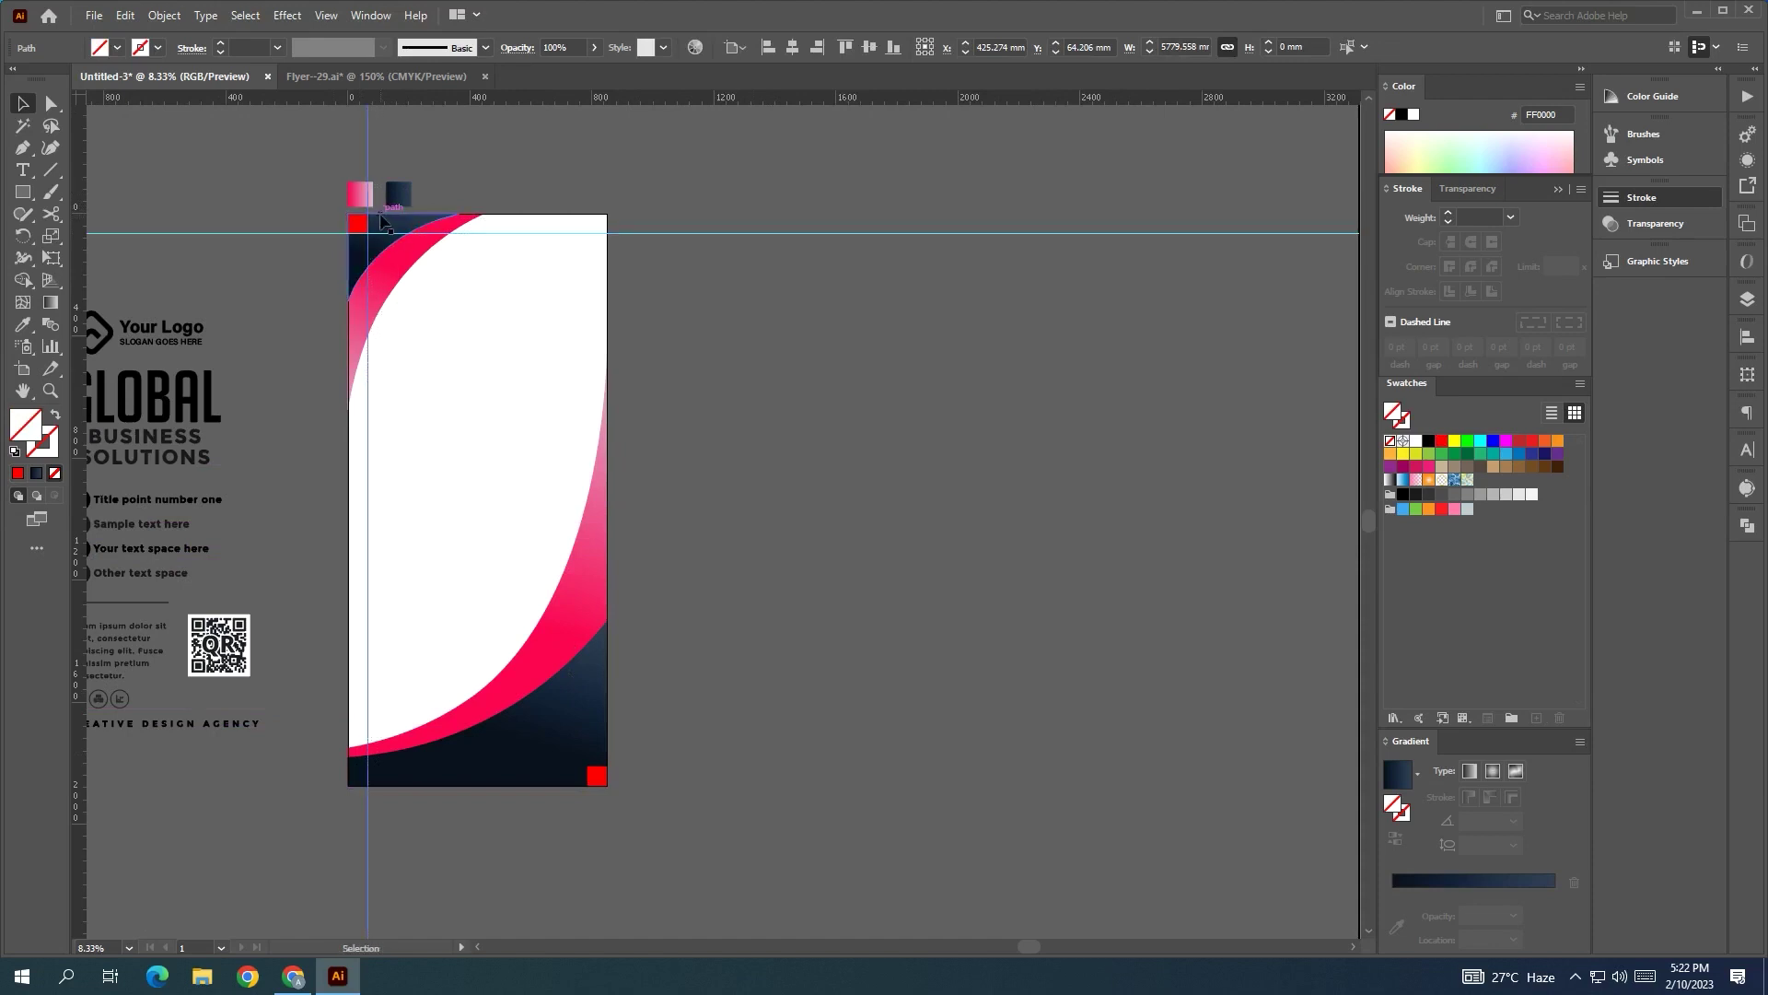
drag(79, 408, 588, 700)
drag(583, 107, 612, 766)
- Move the Your Logo group to the banner's upper right area, with its right edge against the right margin guide
drag(352, 484, 591, 475)
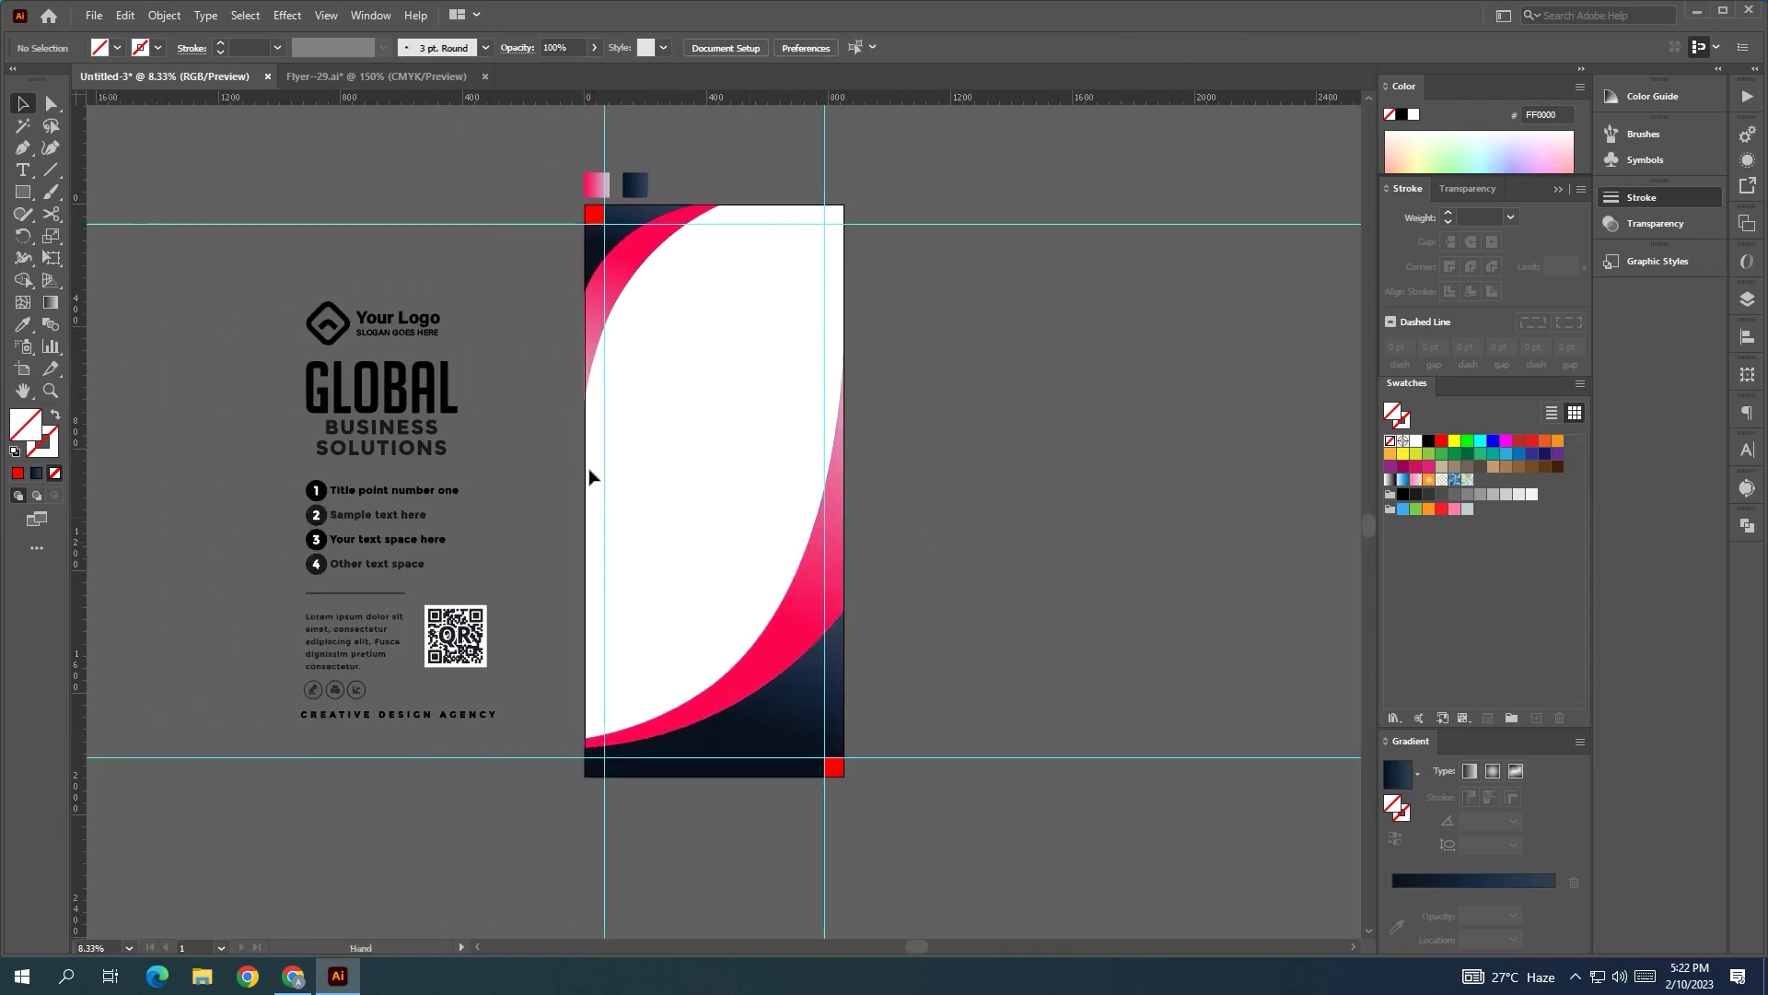
drag(376, 324, 818, 262)
scroll(825, 295, up, 3)
scroll(953, 278, down, 1)
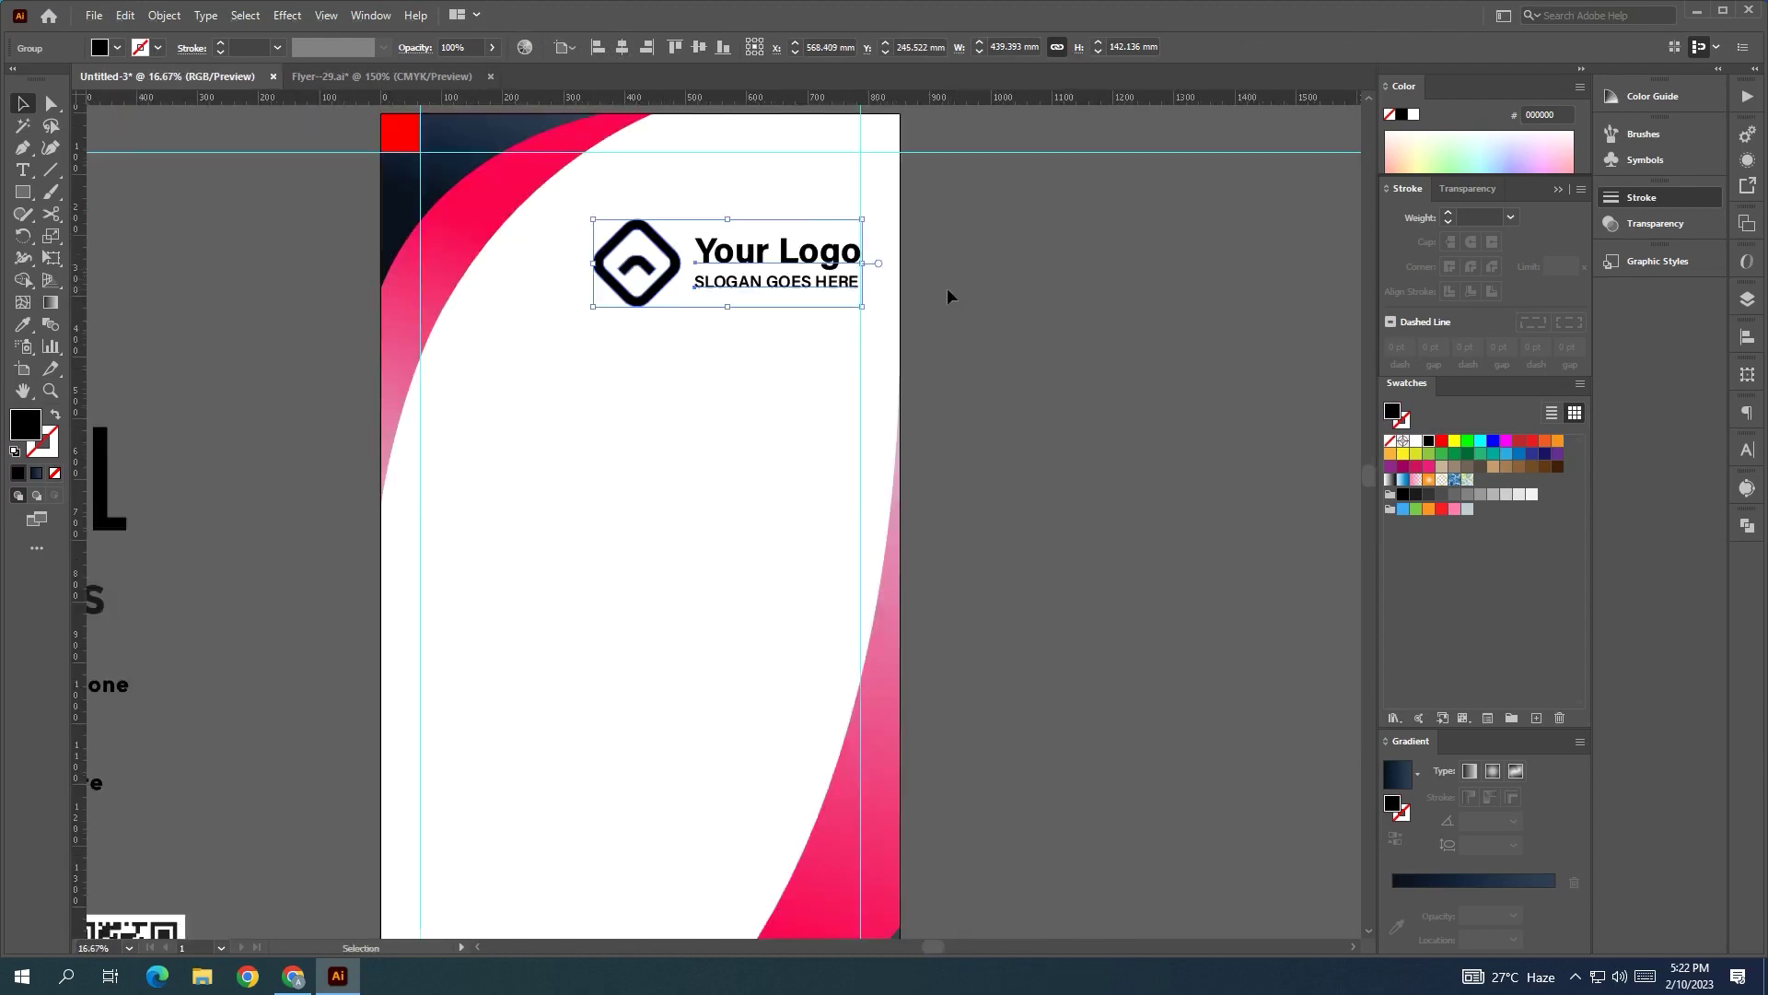
scroll(946, 286, down, 1)
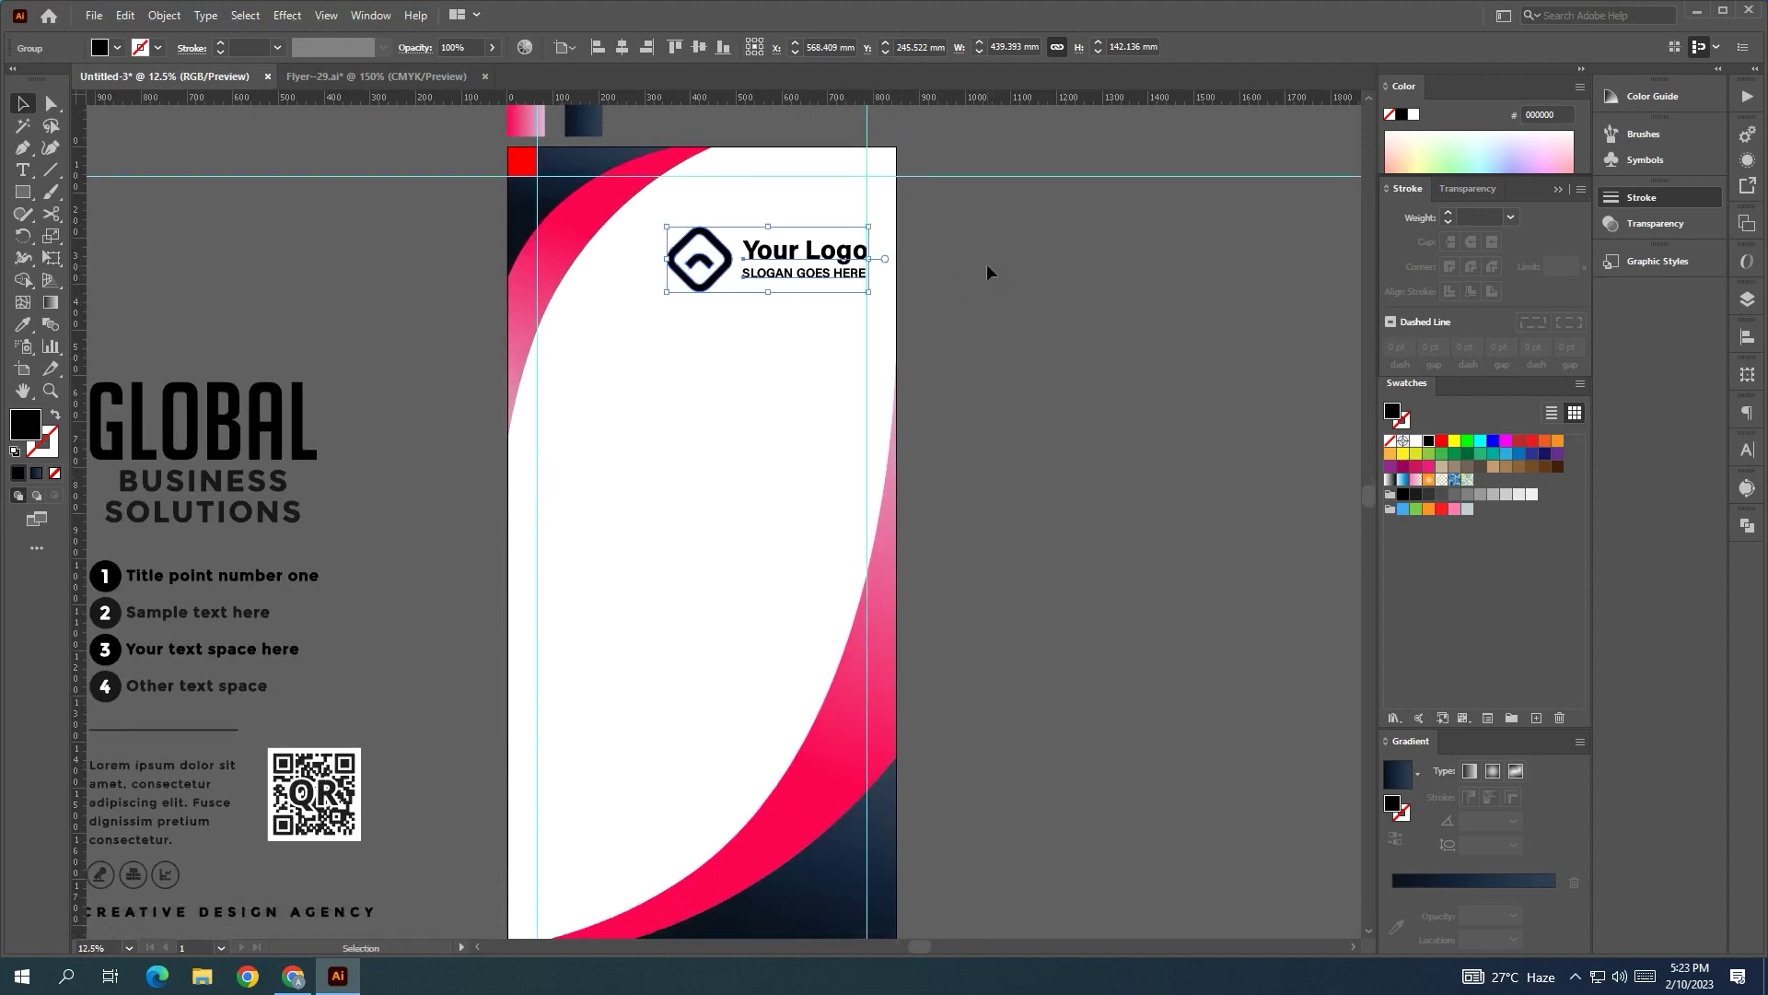
- Move the GLOBAL BUSINESS SOLUTIONS title onto the banner just below the logo and centre it horizontally on the artboard
scroll(981, 251, down, 1)
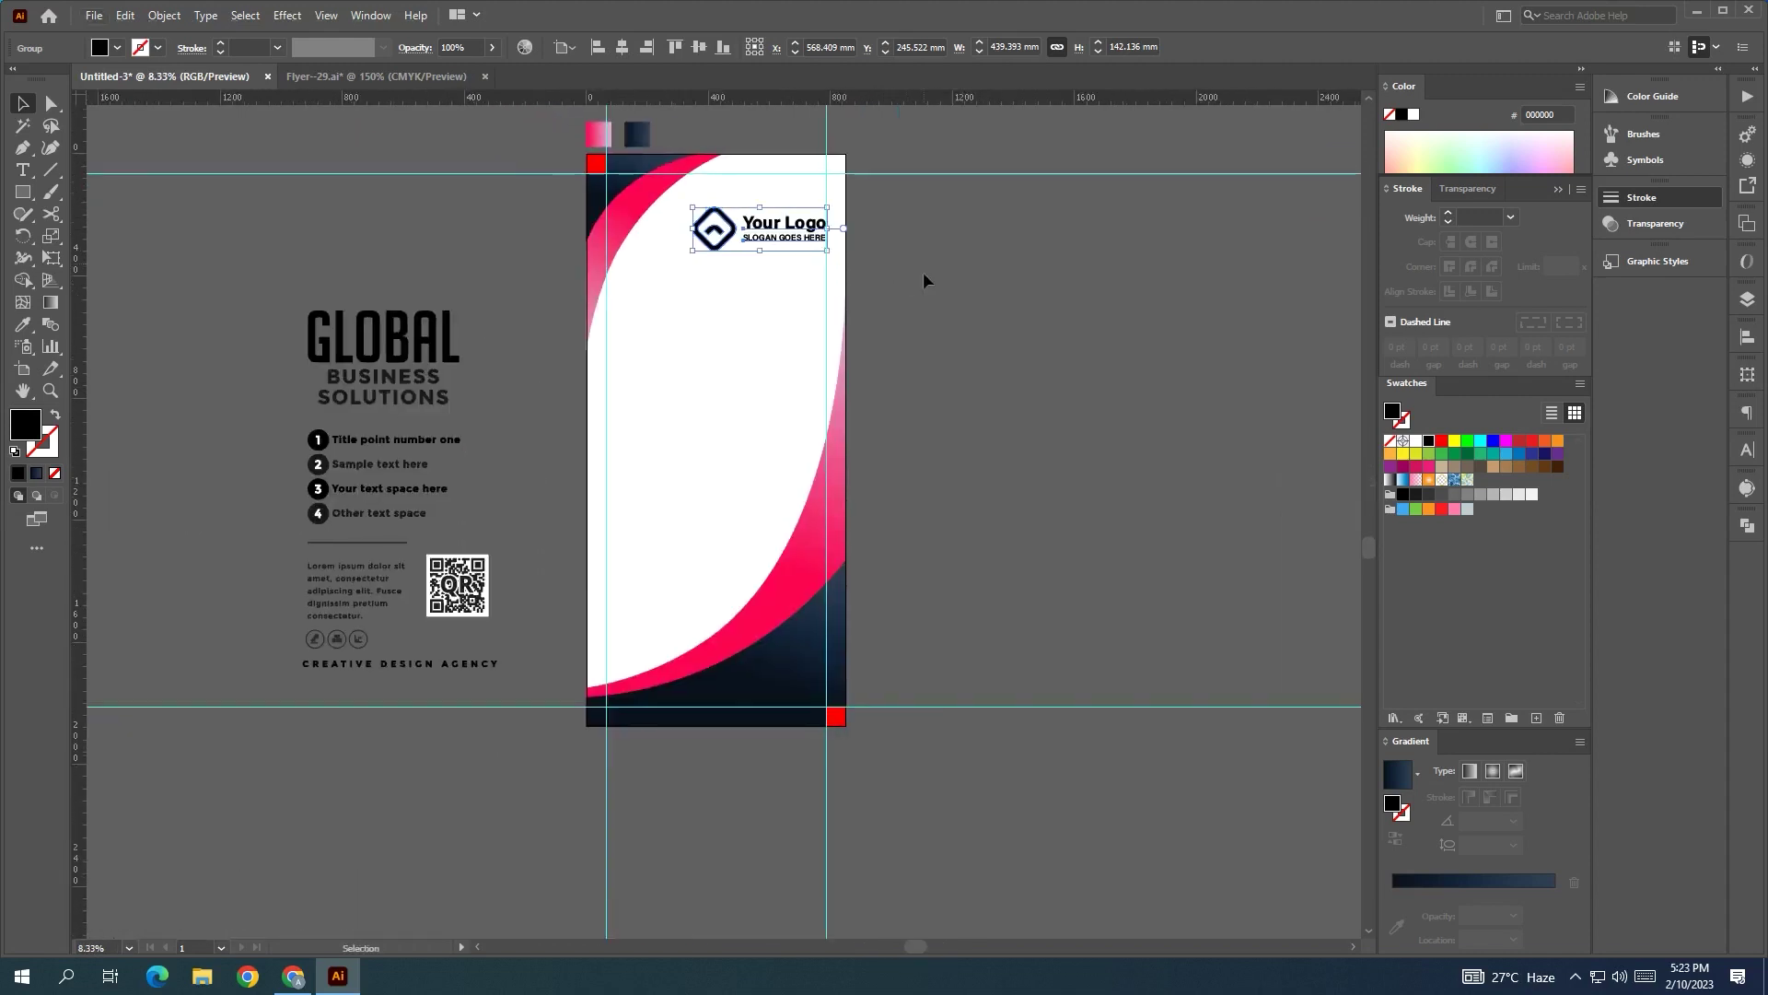
click(923, 272)
drag(410, 336, 744, 303)
scroll(895, 304, right, 2)
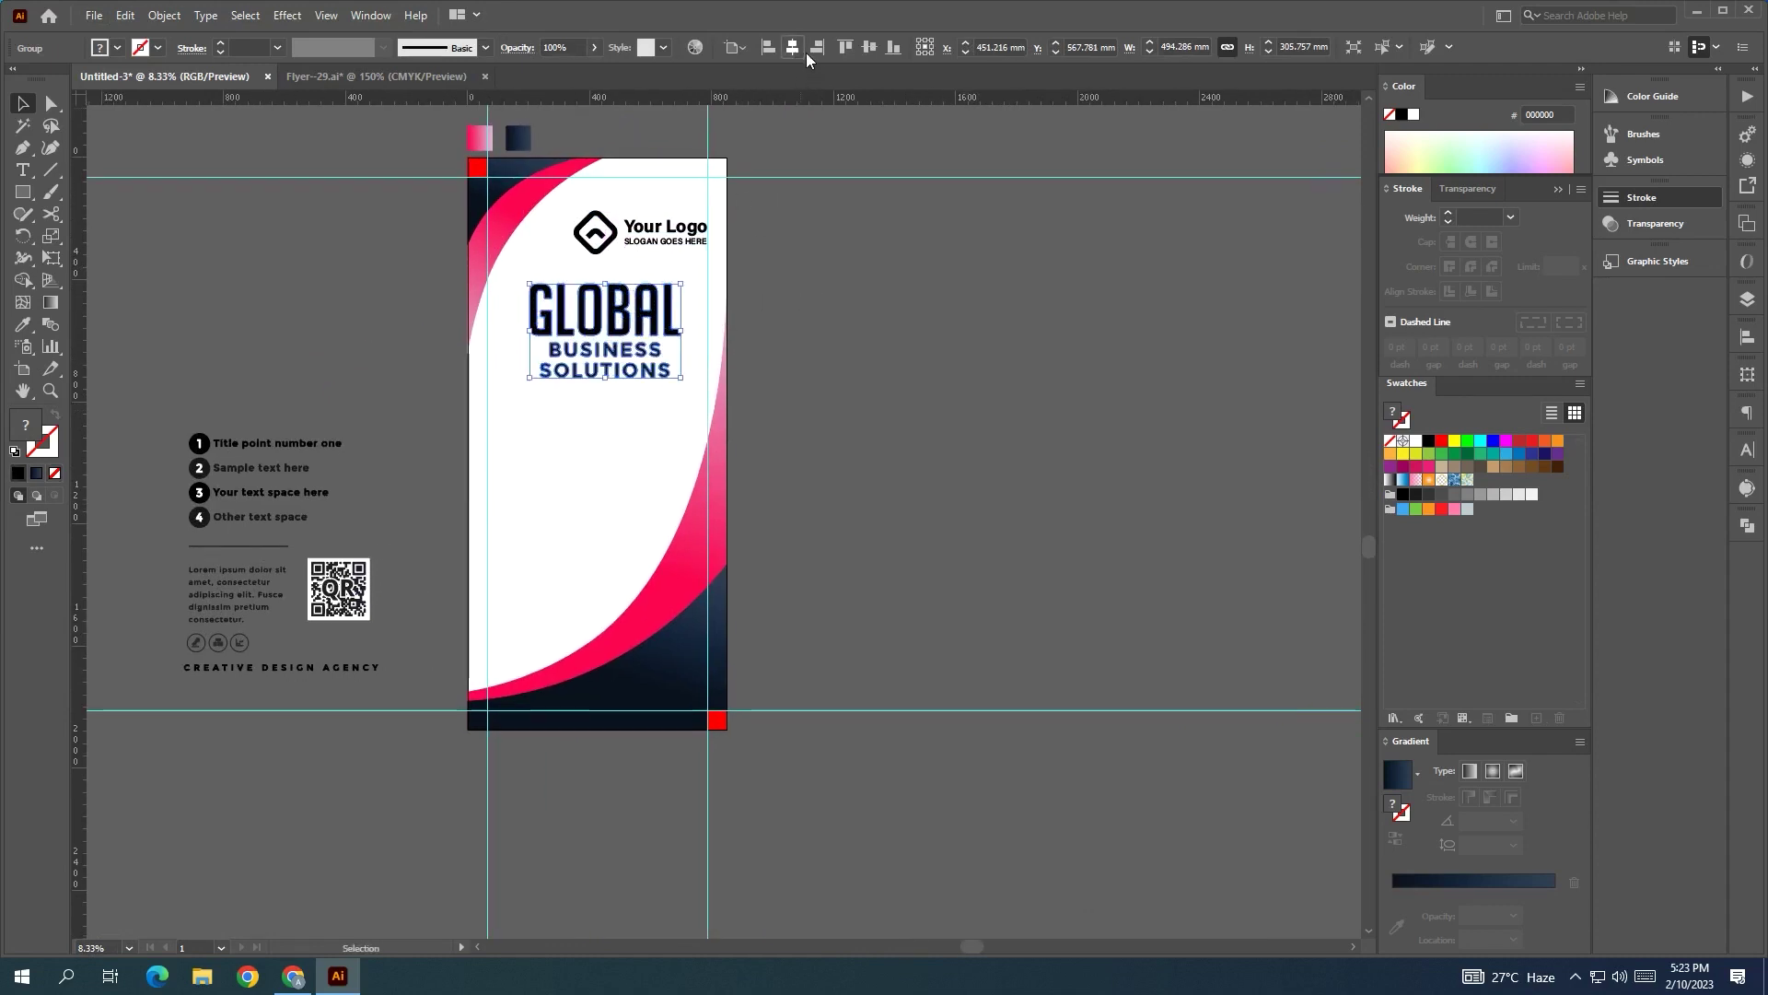
click(792, 47)
click(869, 47)
click(860, 273)
drag(647, 435, 644, 311)
- Ungroup the Your Logo group so its icon and text are separate
click(663, 231)
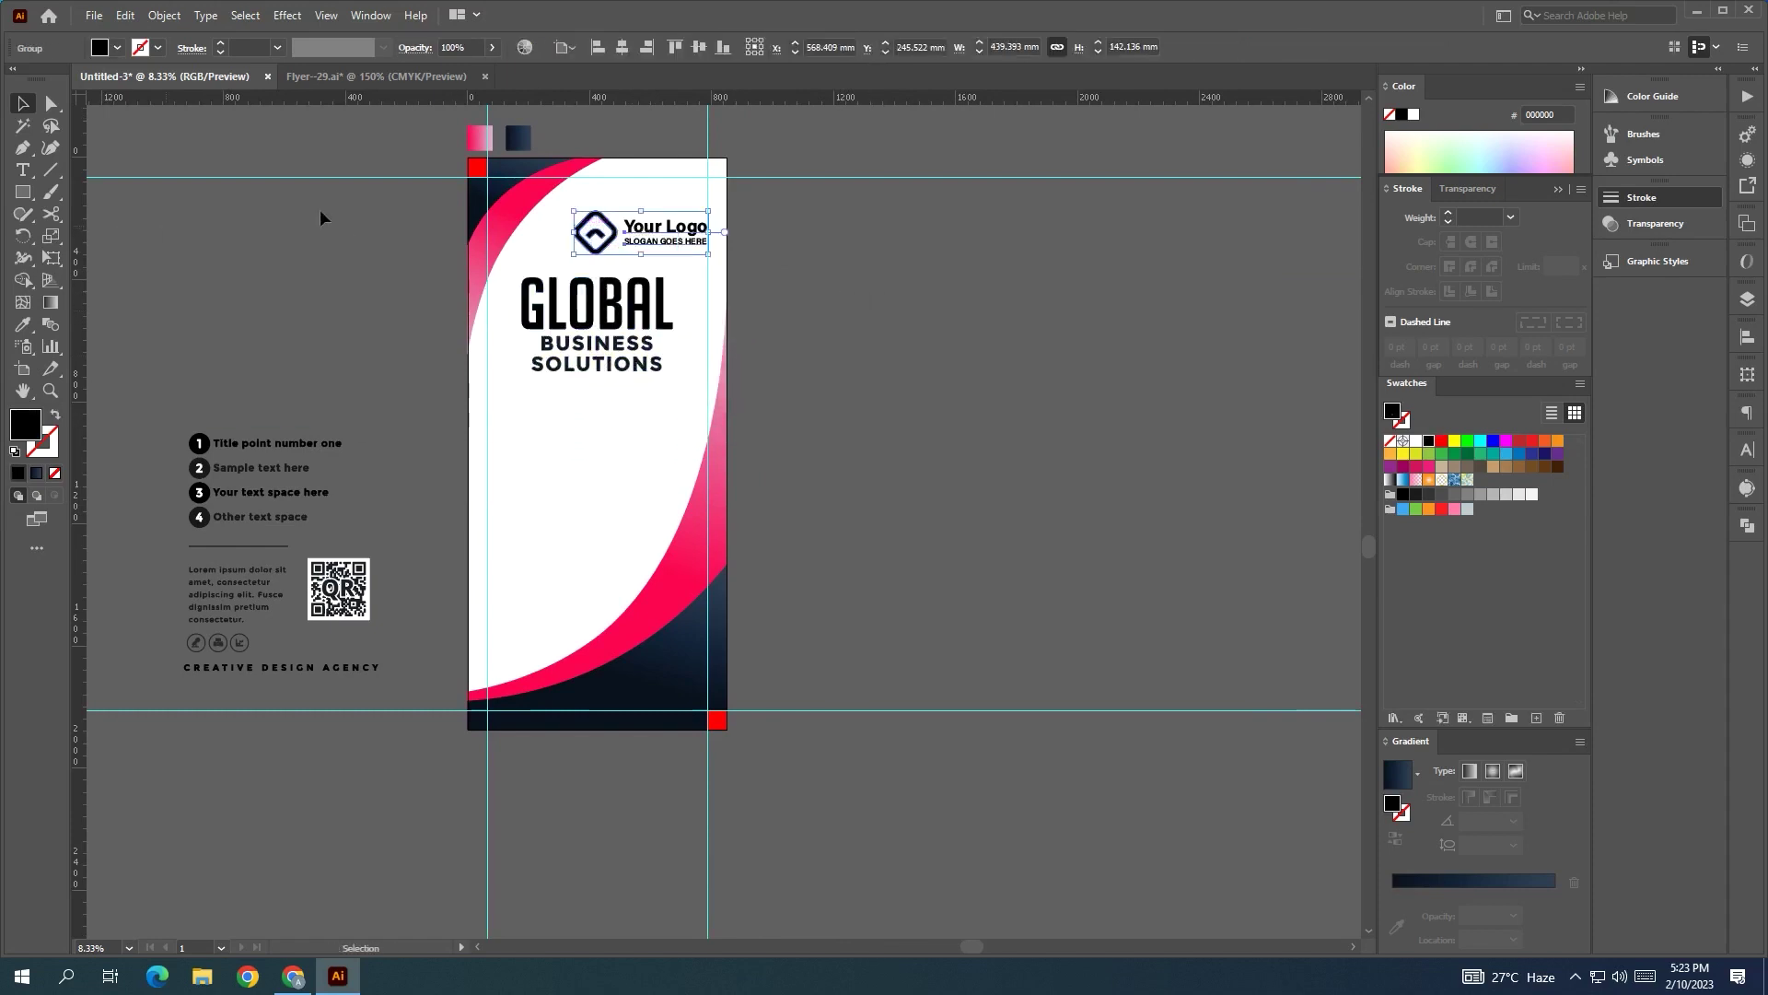
right_click(619, 221)
click(700, 373)
click(886, 379)
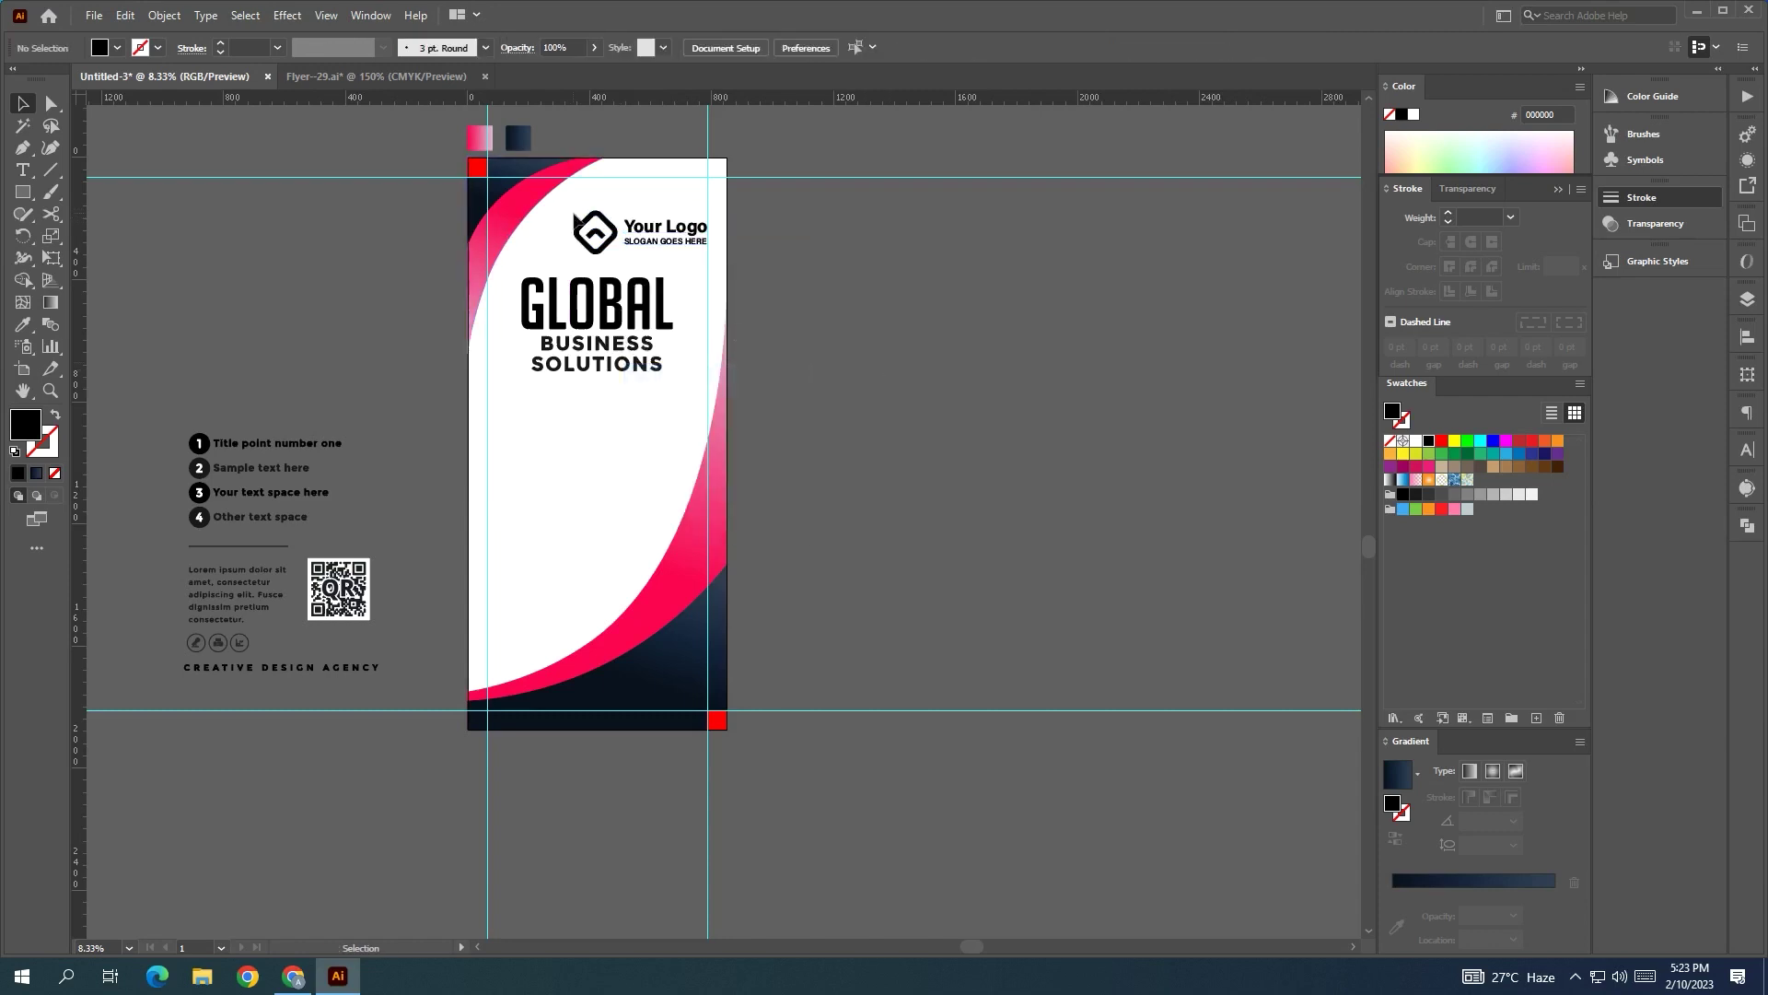
- Fill the logo icon with the pink gradient sampled from the pink square and make both gradient stops the same solid pink
click(606, 250)
click(23, 324)
click(479, 138)
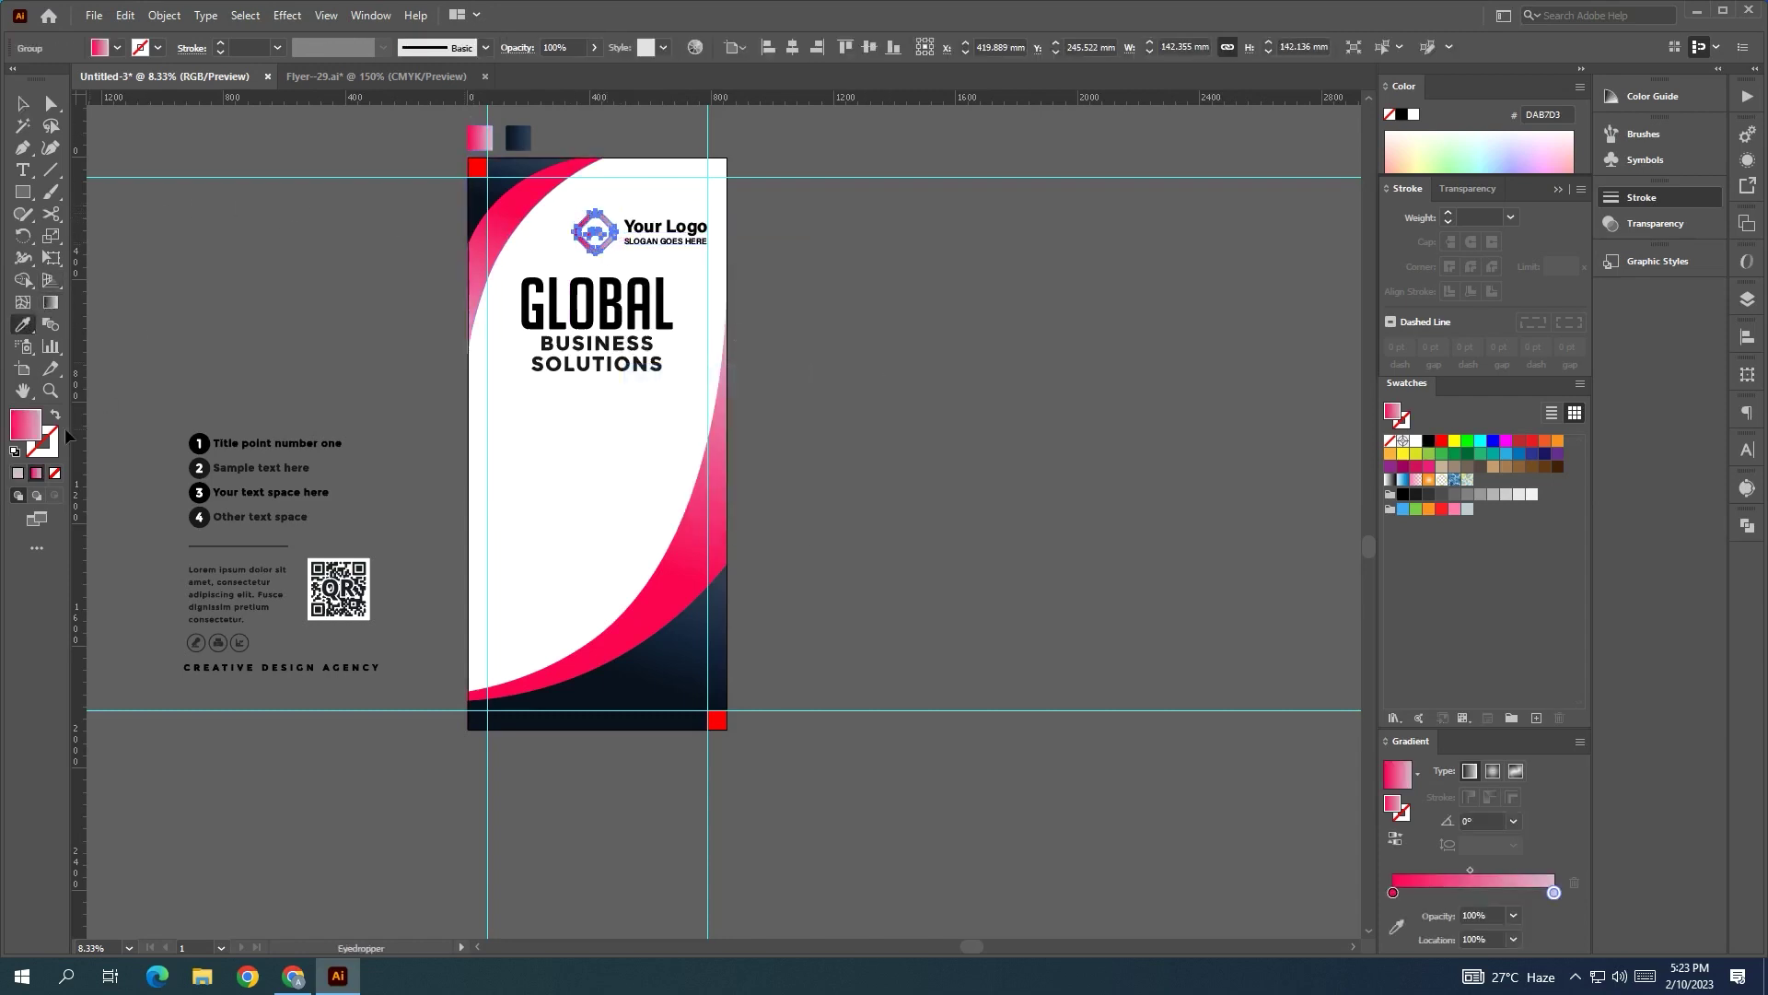
click(35, 475)
drag(1393, 894, 1545, 940)
key(v)
click(276, 278)
mouse_move(284, 272)
mouse_down()
mouse_move(251, 290)
mouse_move(304, 287)
mouse_up()
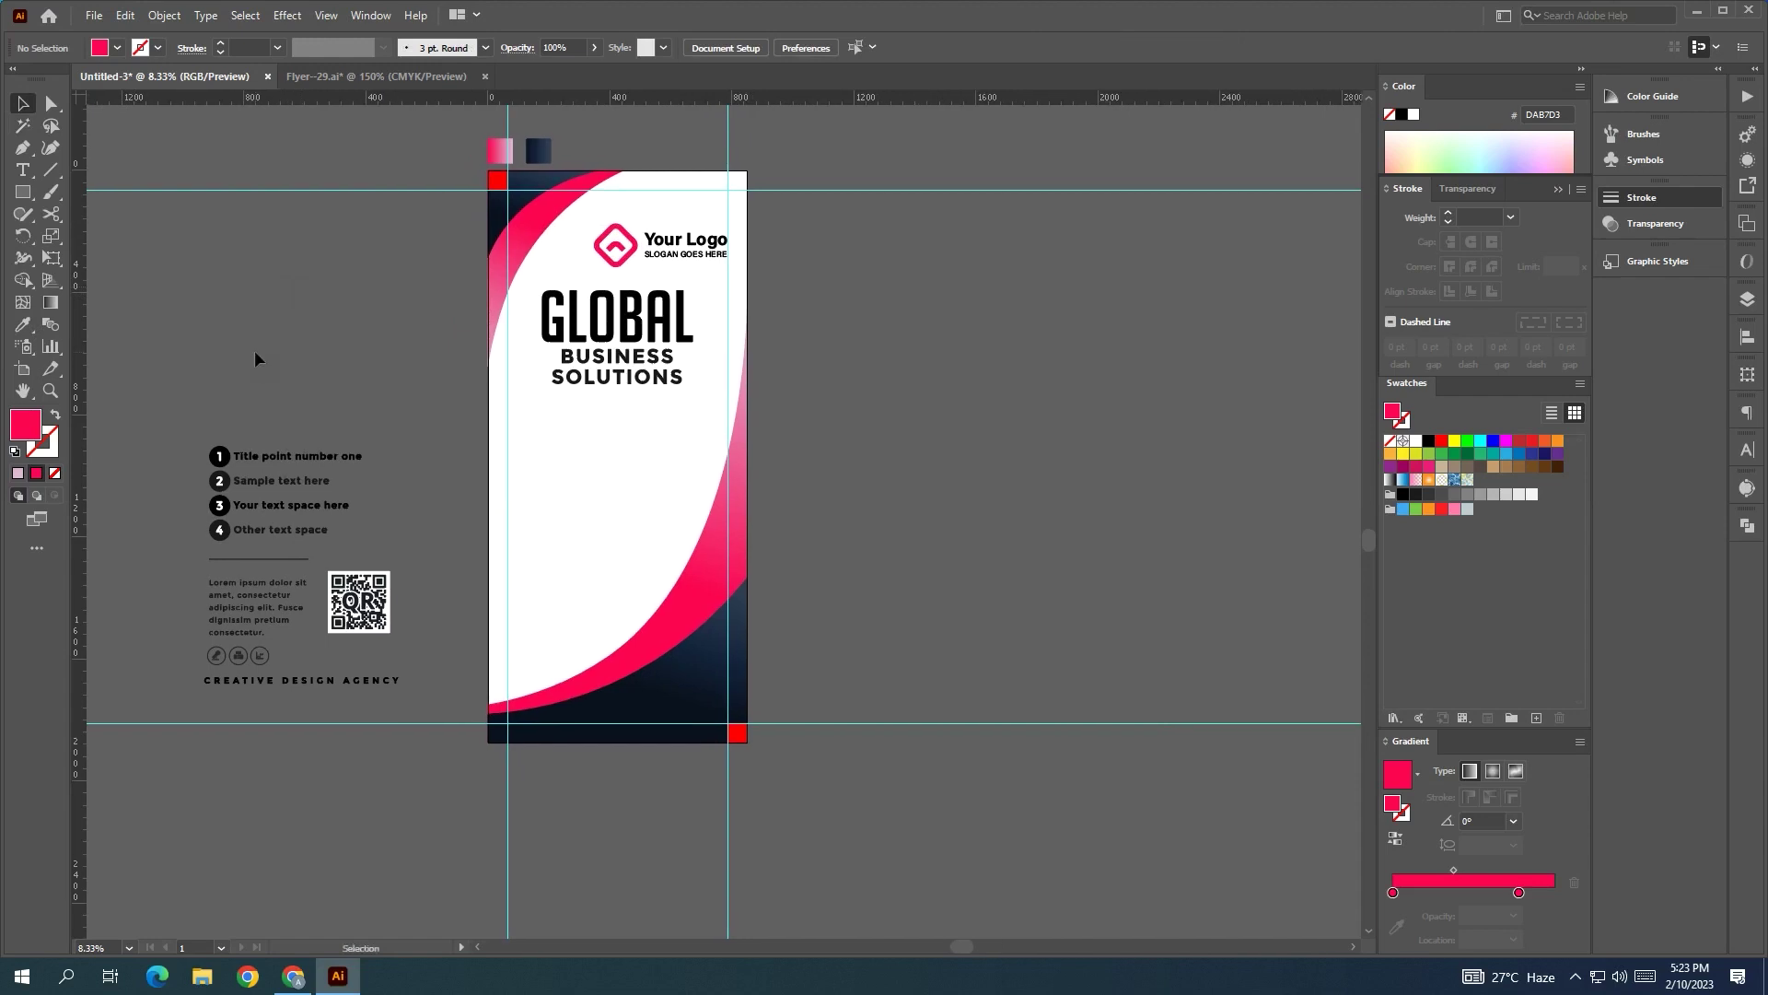
- Move the numbered list, divider line, paragraph and three round icons onto the banner, with their left edge against the left margin guide
scroll(331, 343, right, 1)
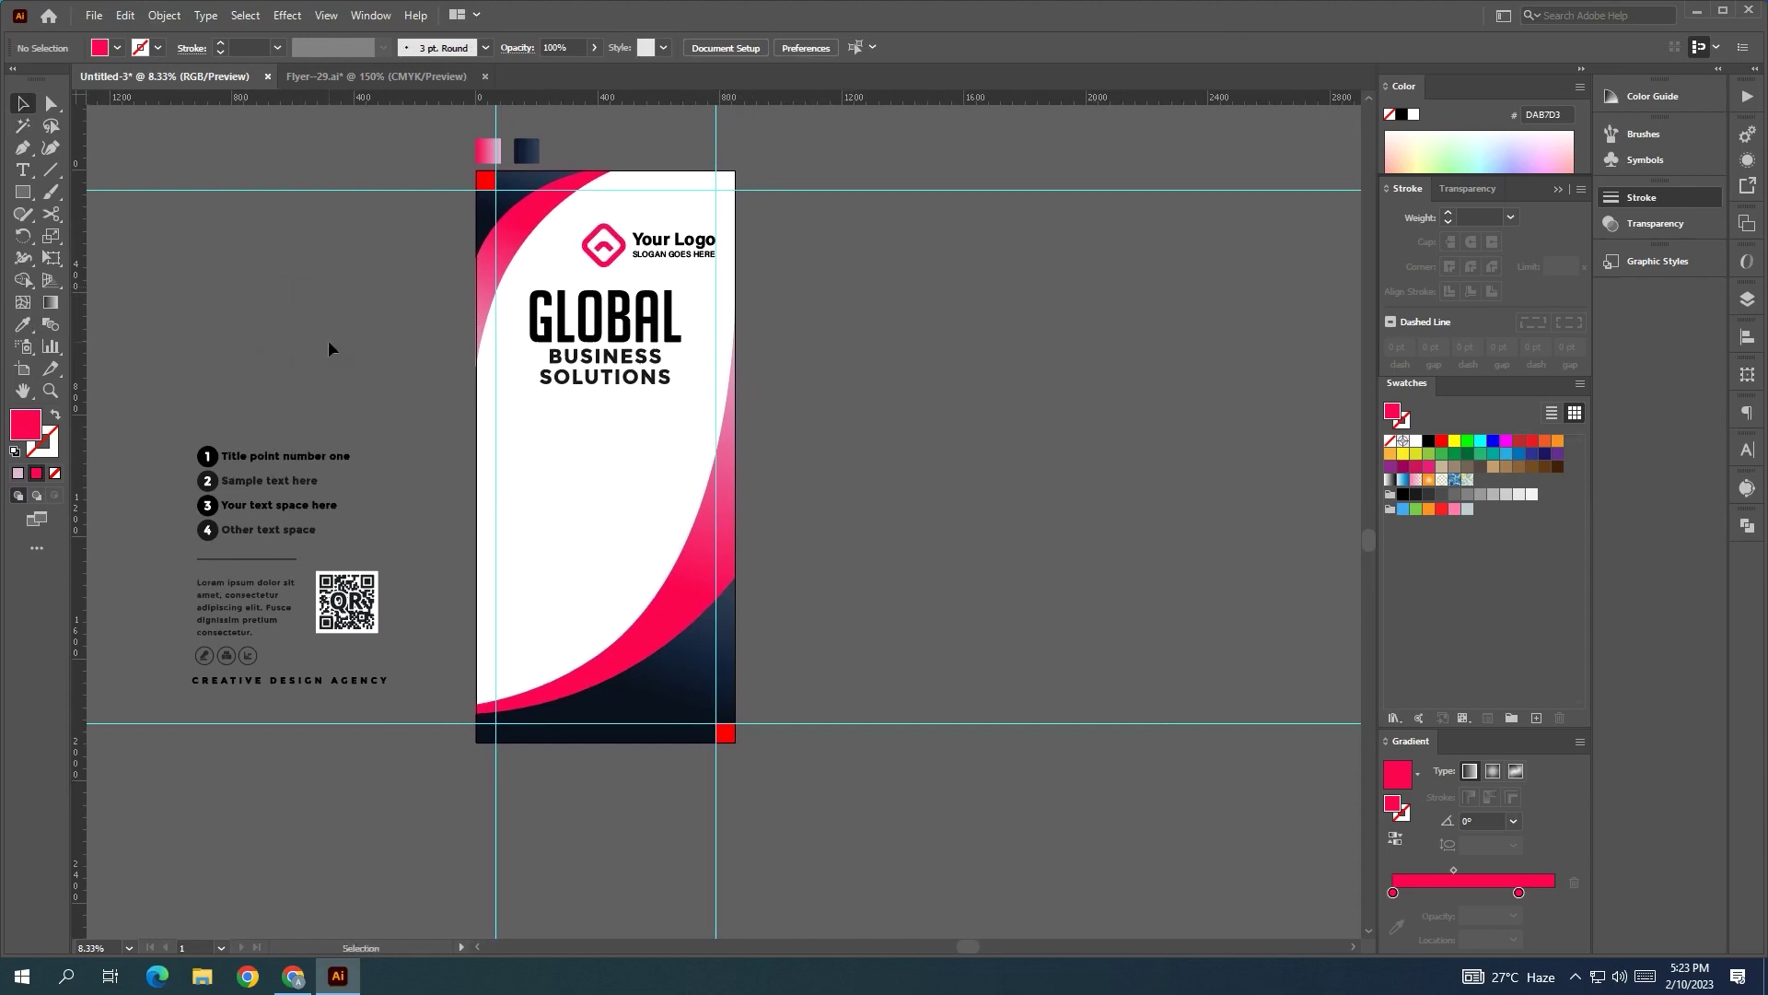
drag(166, 412, 439, 697)
click(185, 435)
drag(171, 426, 337, 559)
drag(280, 649, 279, 661)
drag(263, 472, 561, 487)
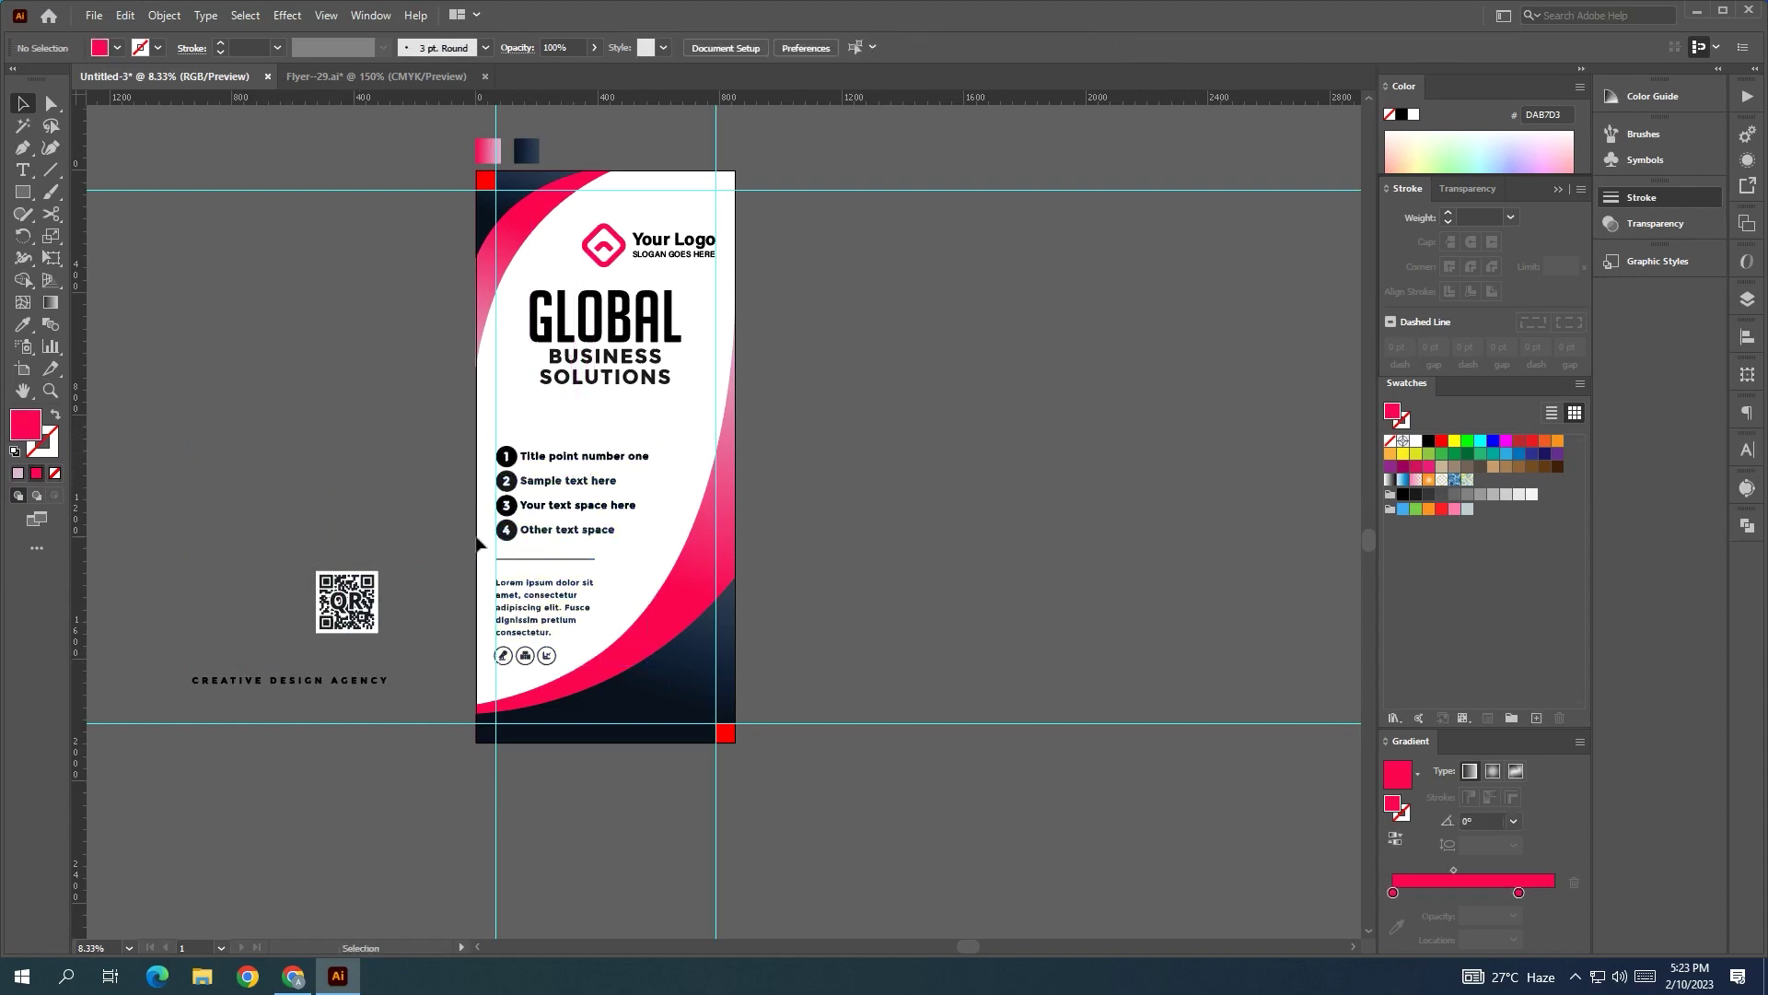
- Ungroup the numbered list and cut the digit 1 out of its circle with the Shape Builder
scroll(563, 461, up, 3)
right_click(563, 457)
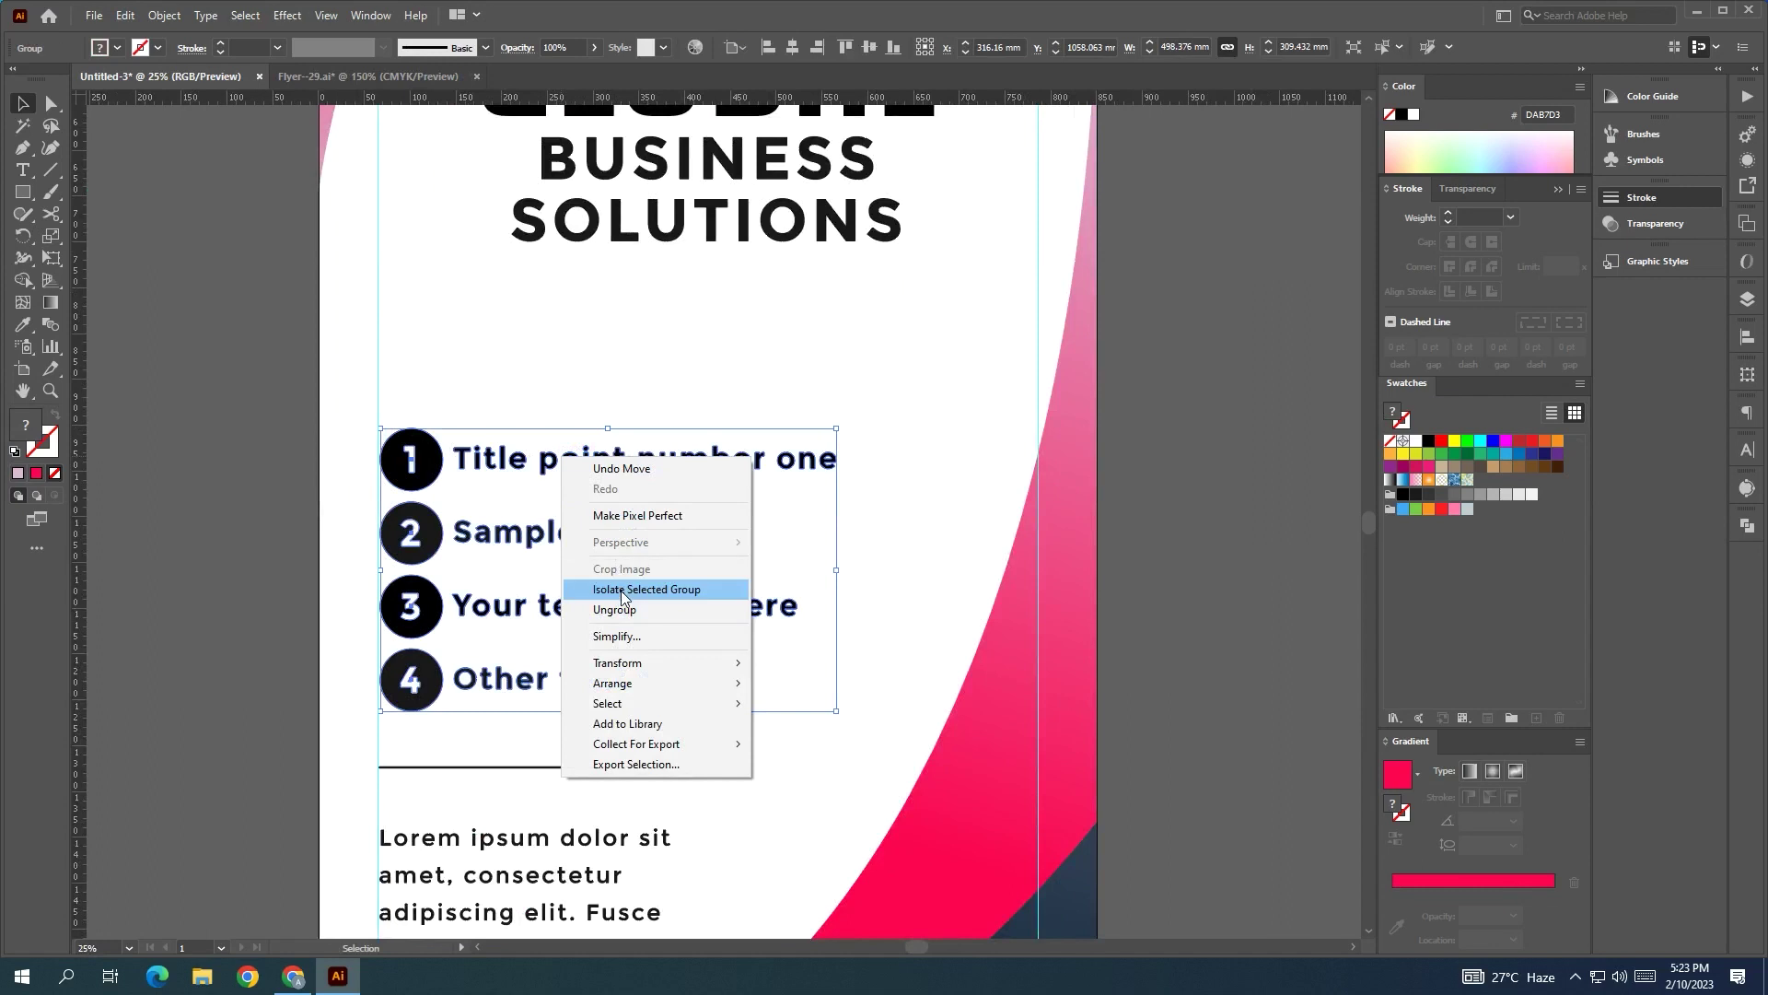
click(468, 597)
click(437, 472)
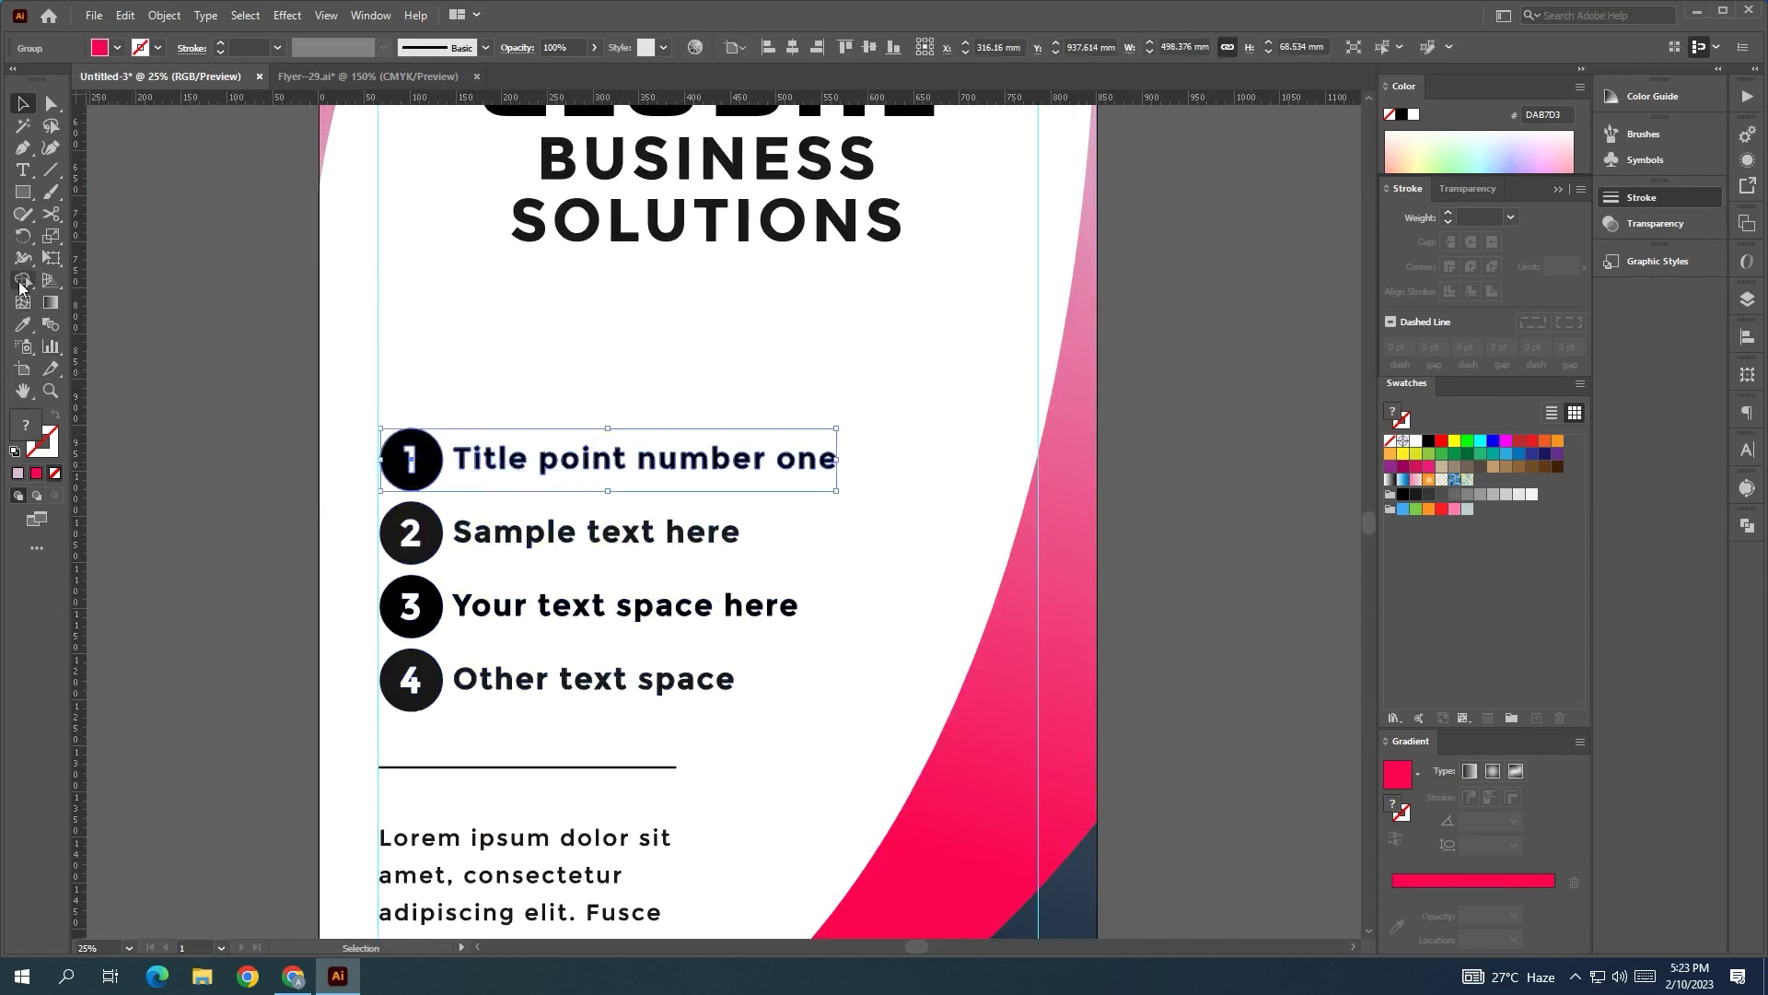
click(20, 285)
scroll(415, 460, up, 5)
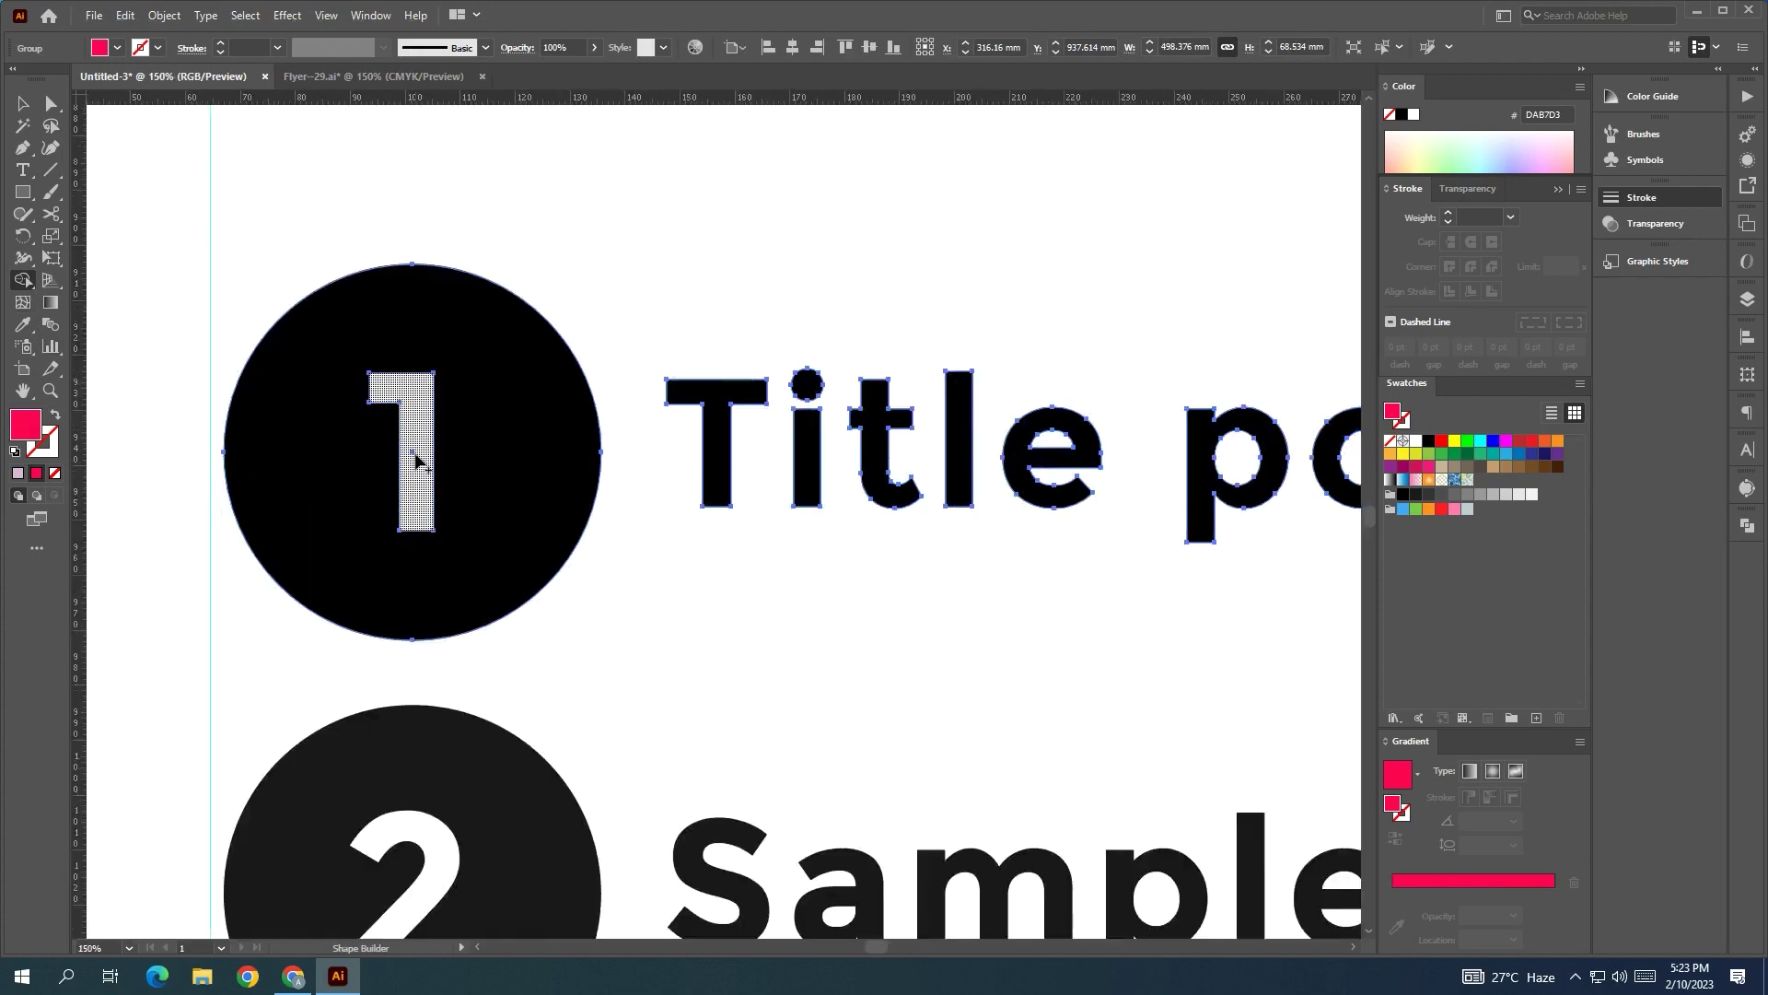
scroll(415, 460, down, 4)
- Recolour the first list row, circle and text, with the pink sampled from the logo icon
click(23, 324)
click(413, 601)
scroll(477, 276, down, 2)
scroll(477, 277, up, 3)
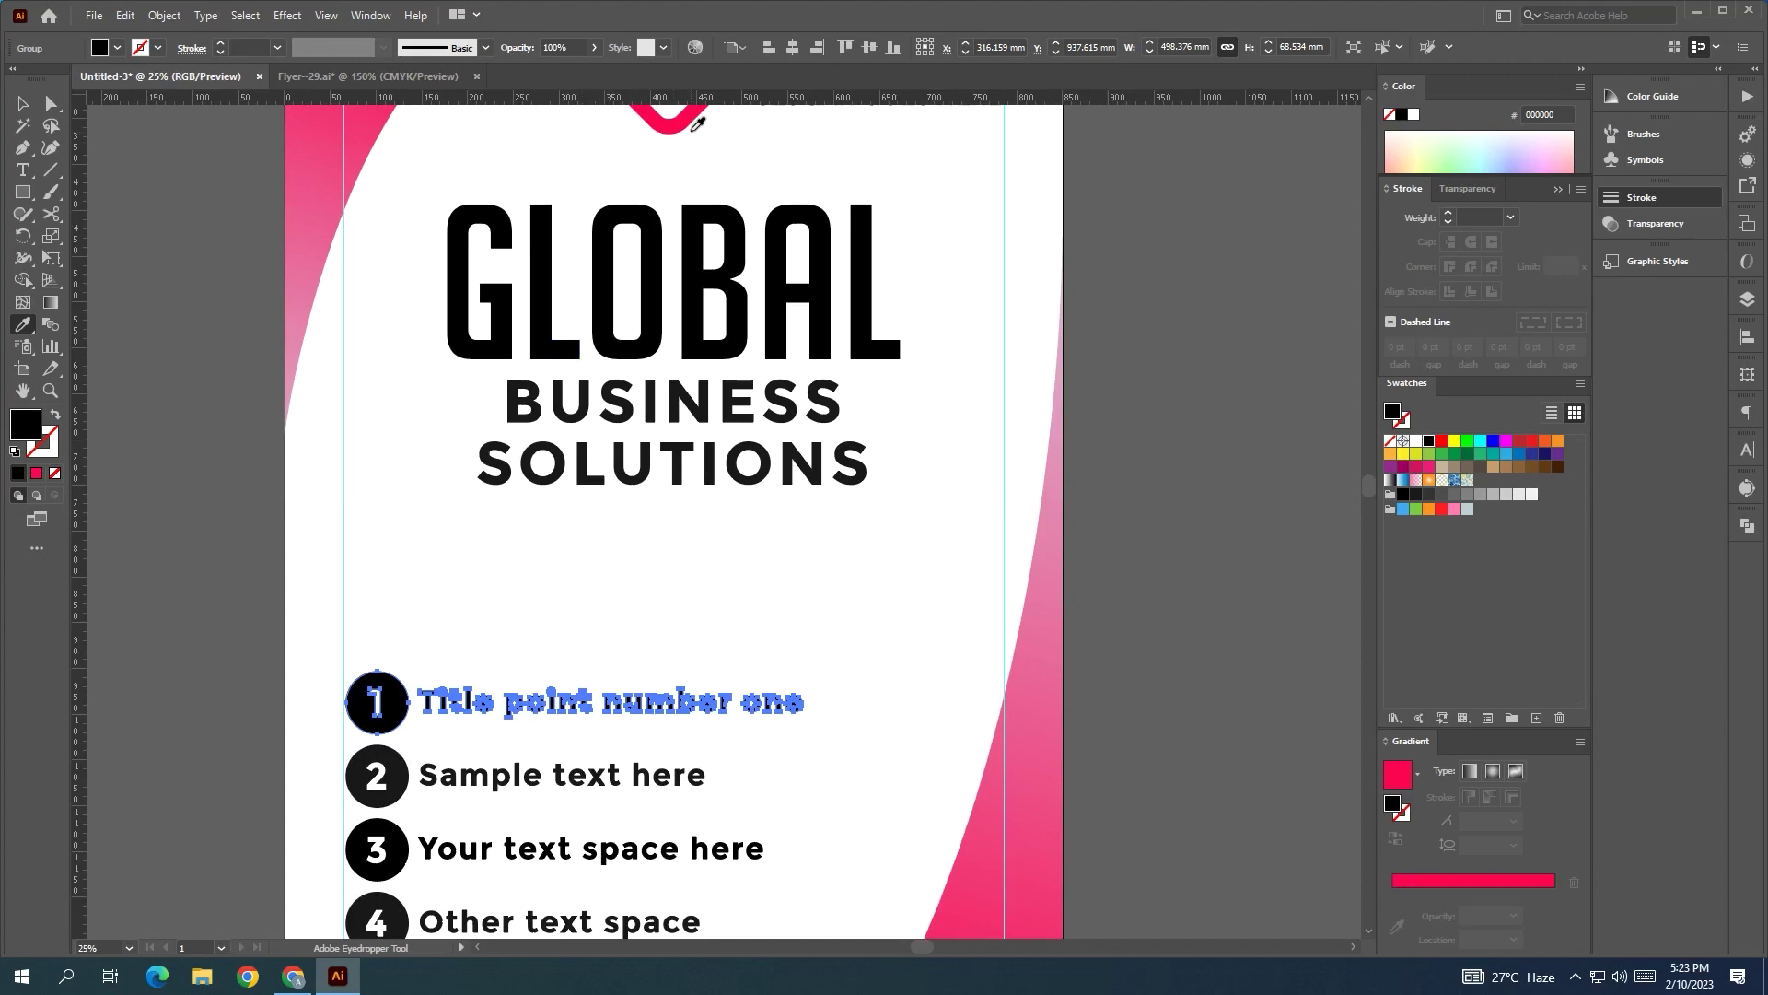
click(693, 129)
scroll(376, 702, down, 3)
key(v)
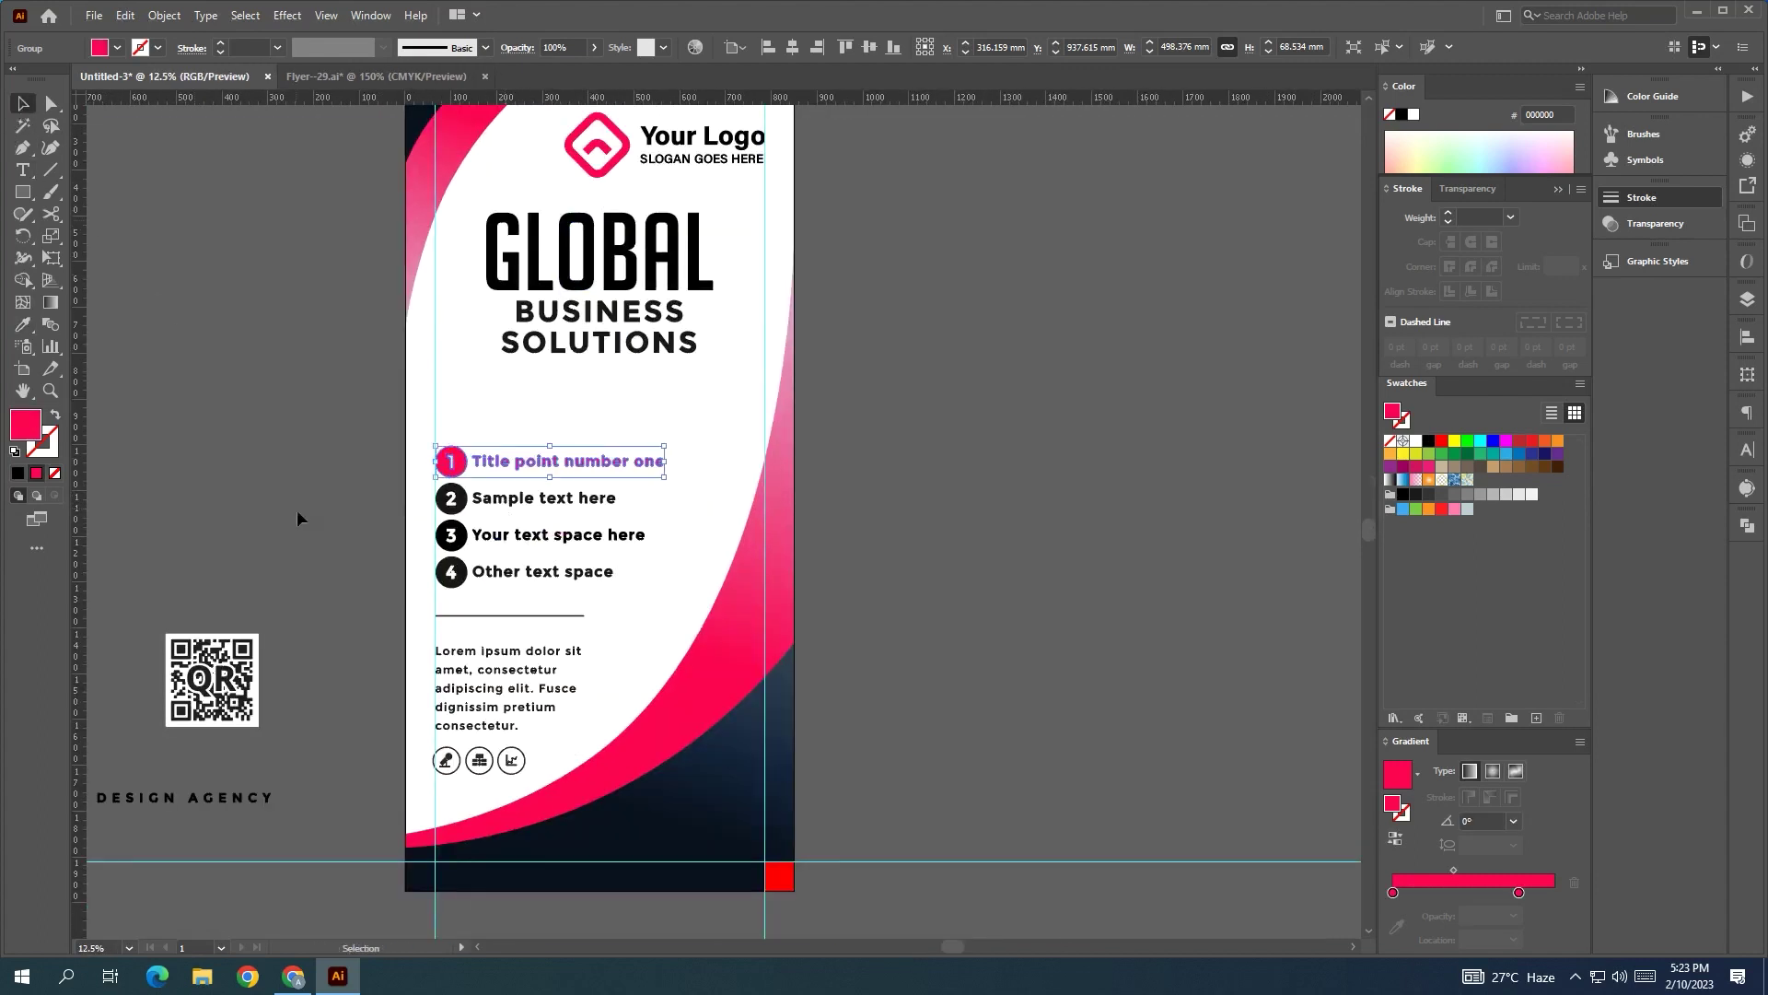
click(297, 510)
- Cut the digit 3 out of its circle in the third list row with the Shape Builder
scroll(414, 553, up, 1)
click(553, 527)
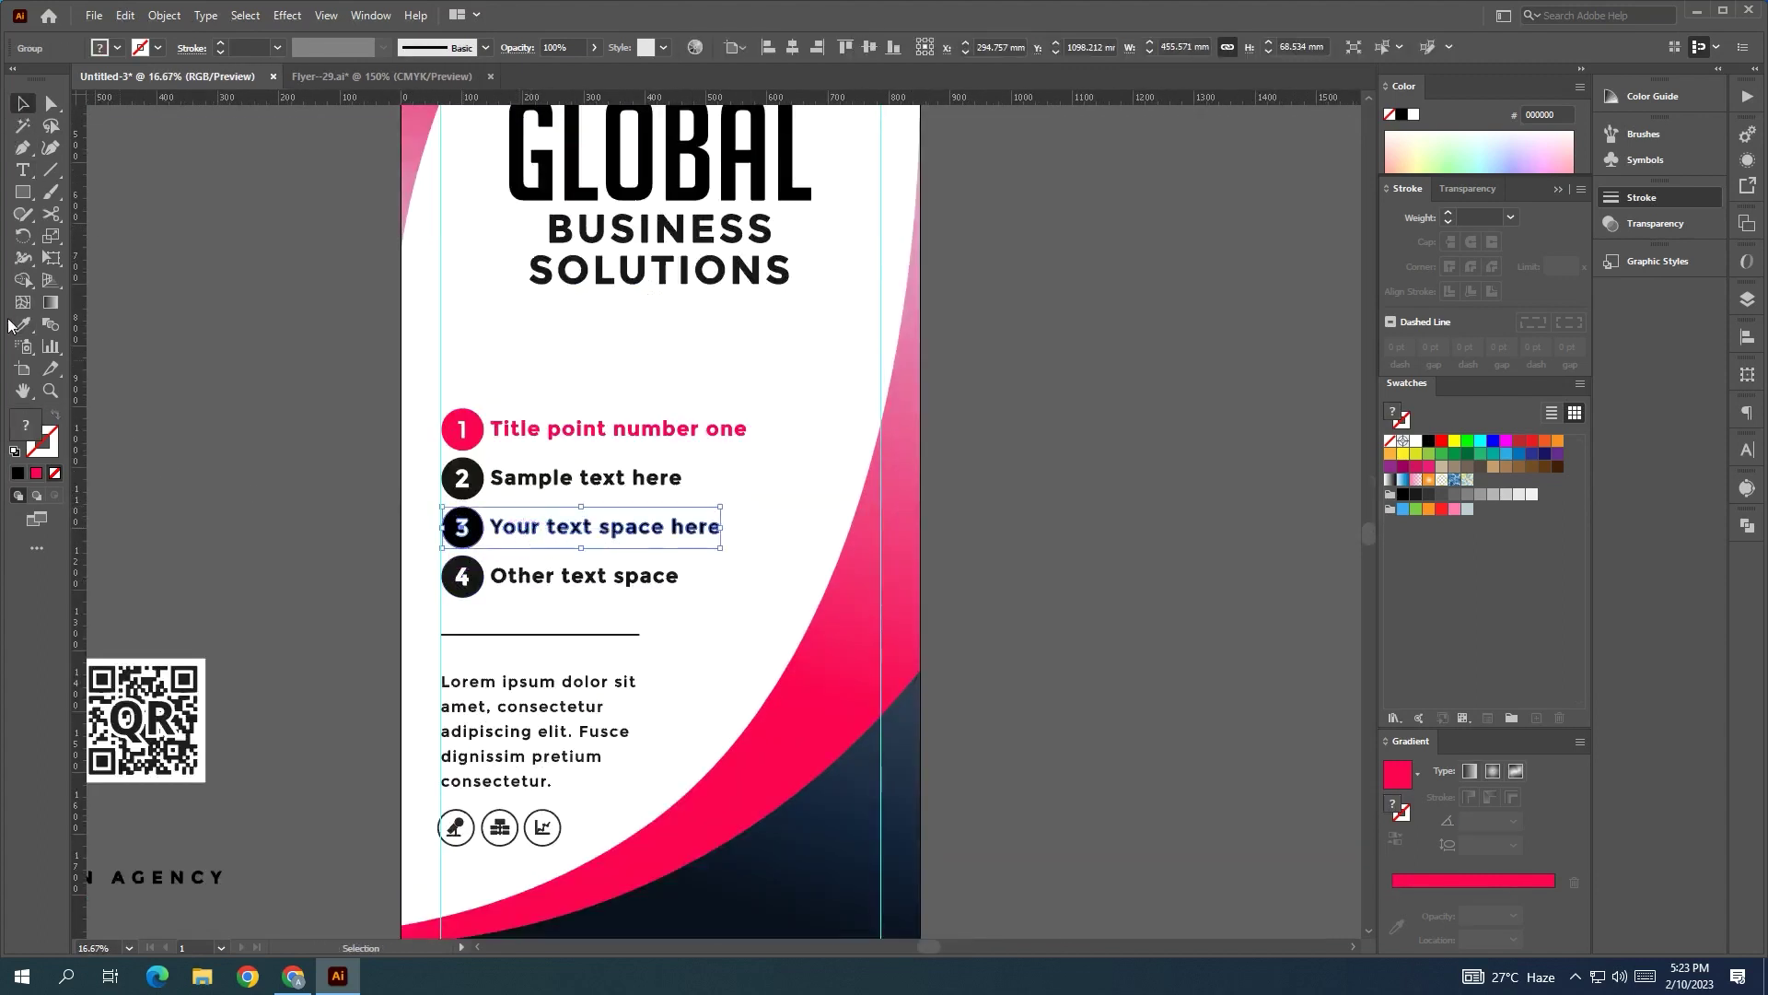
click(22, 280)
scroll(383, 506, up, 2)
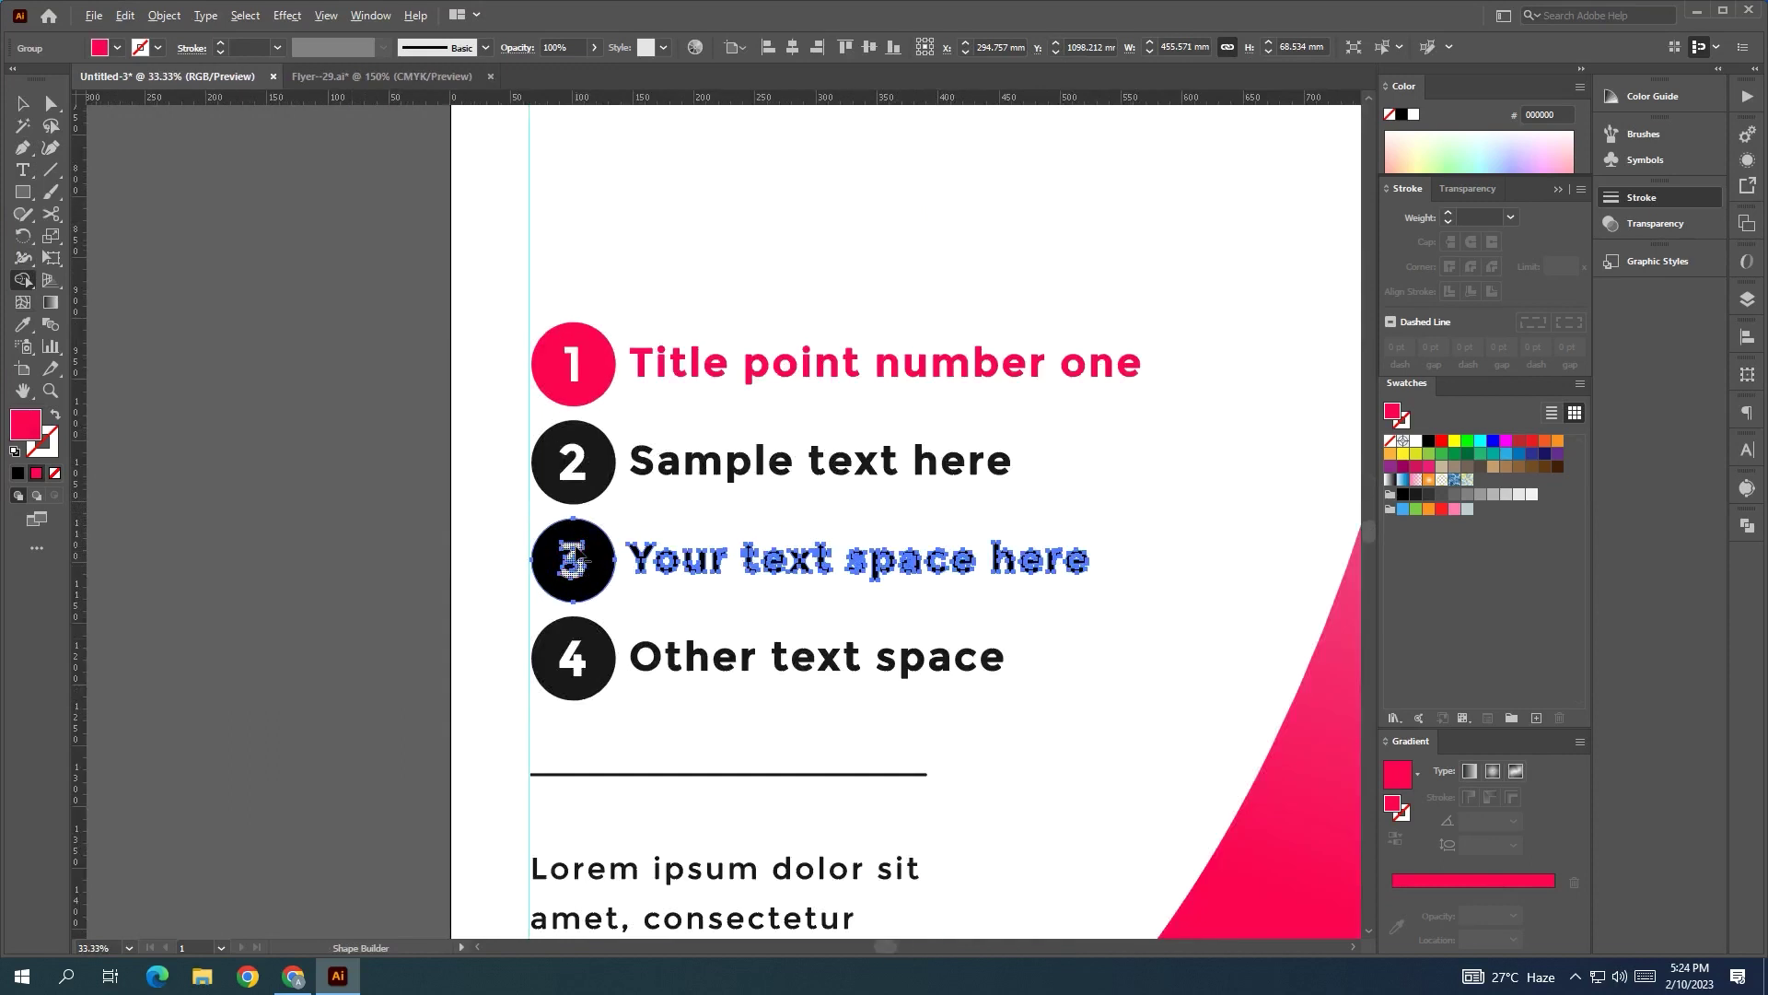
key(ctrl+minus)
key(ctrl+minus)
- Recolour the "Your text space here" row with the pink sampled from the first list row
click(22, 324)
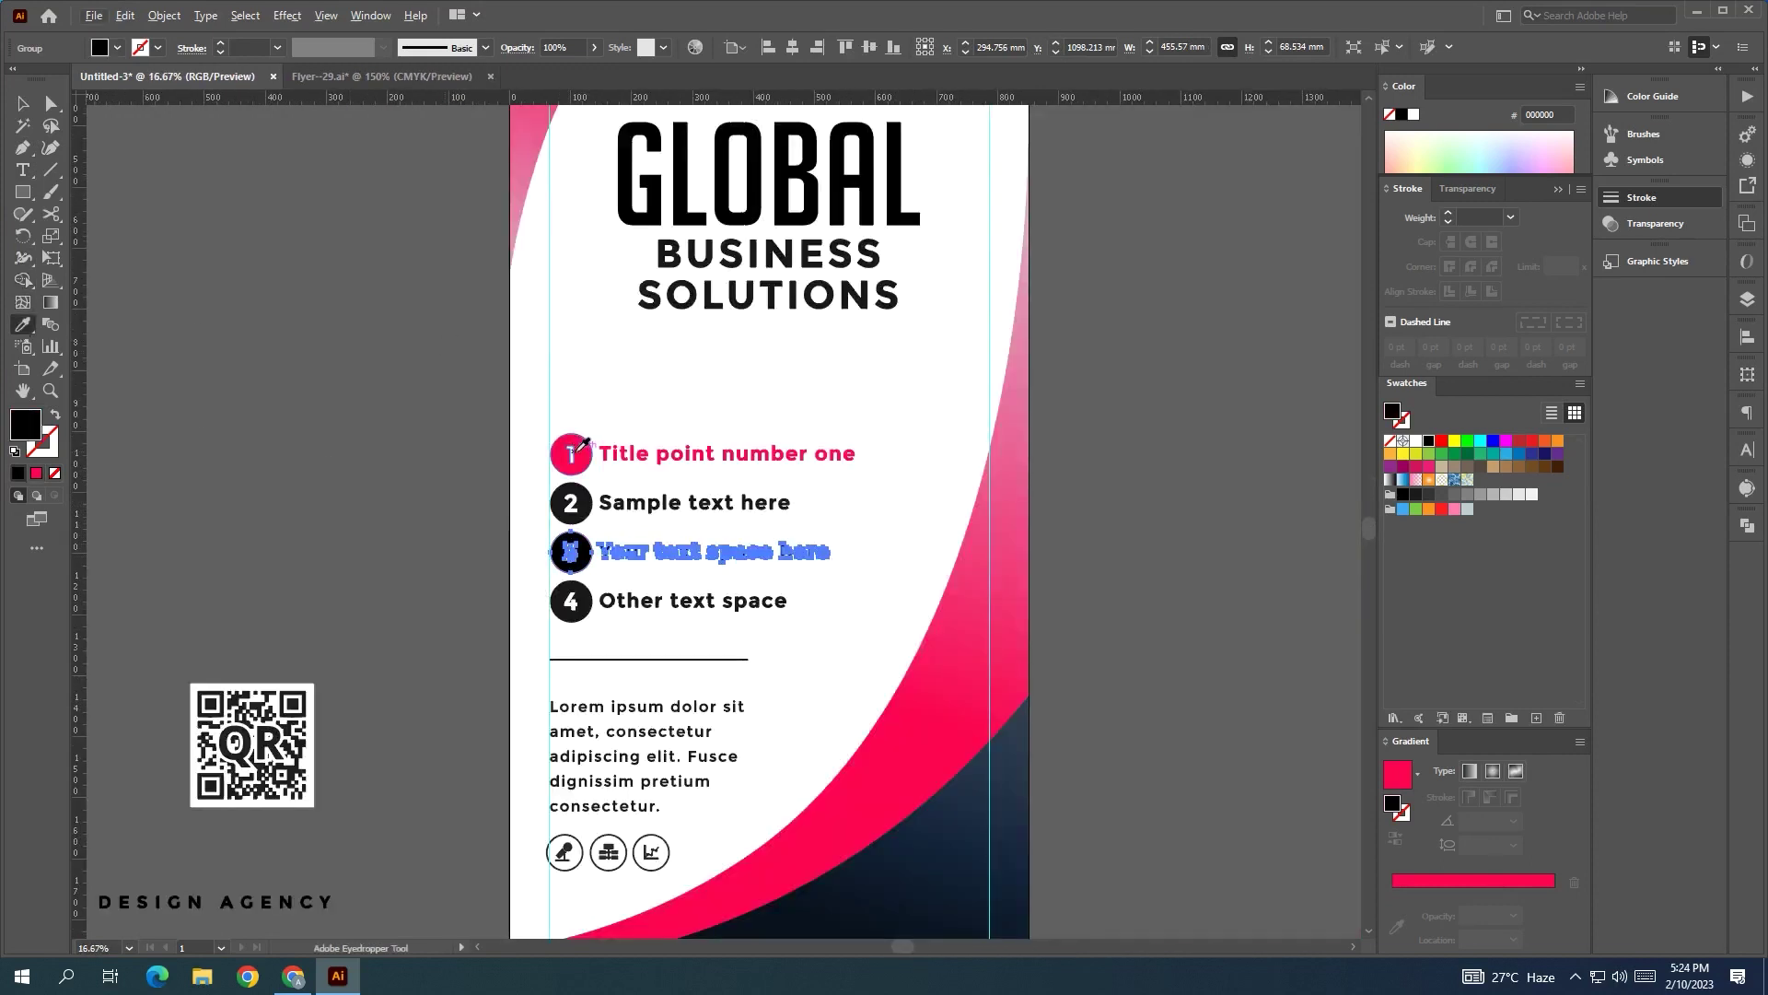
click(571, 451)
click(22, 103)
click(333, 423)
- Bring the QR code to the front and place it over the banner's lower right curves
scroll(246, 406, down, 1)
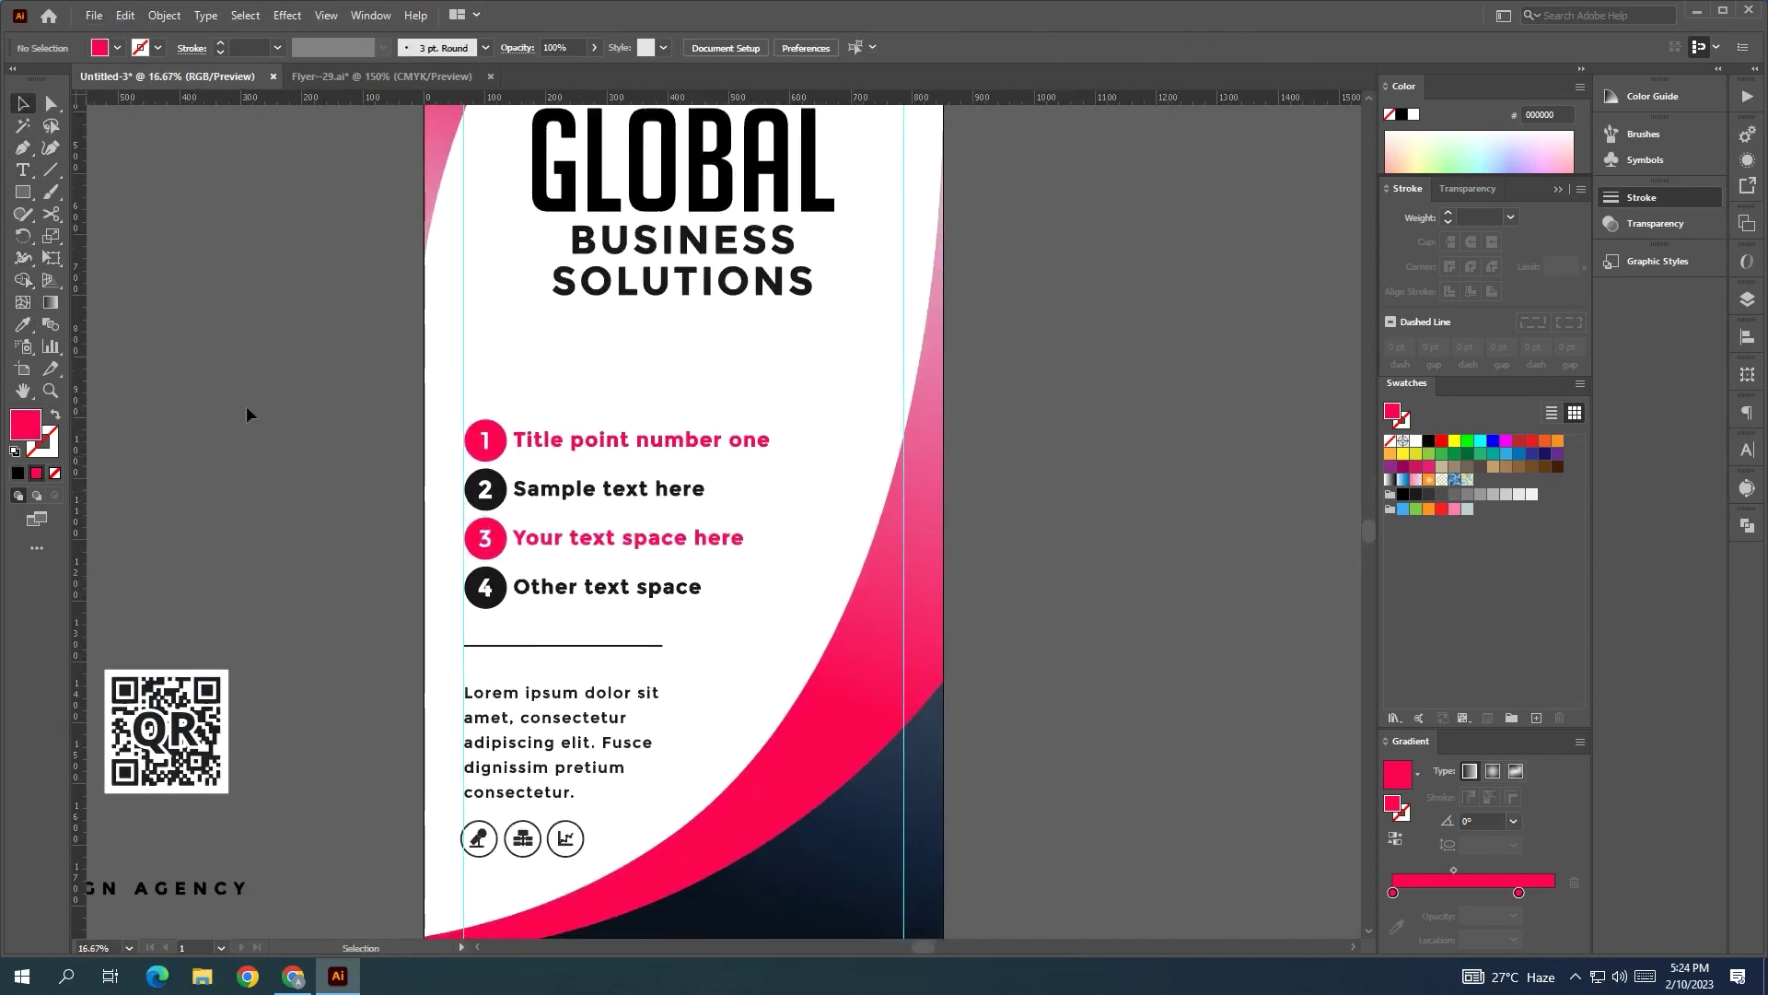
mouse_move(301, 609)
mouse_down()
mouse_move(587, 673)
mouse_move(727, 630)
mouse_move(285, 619)
mouse_up()
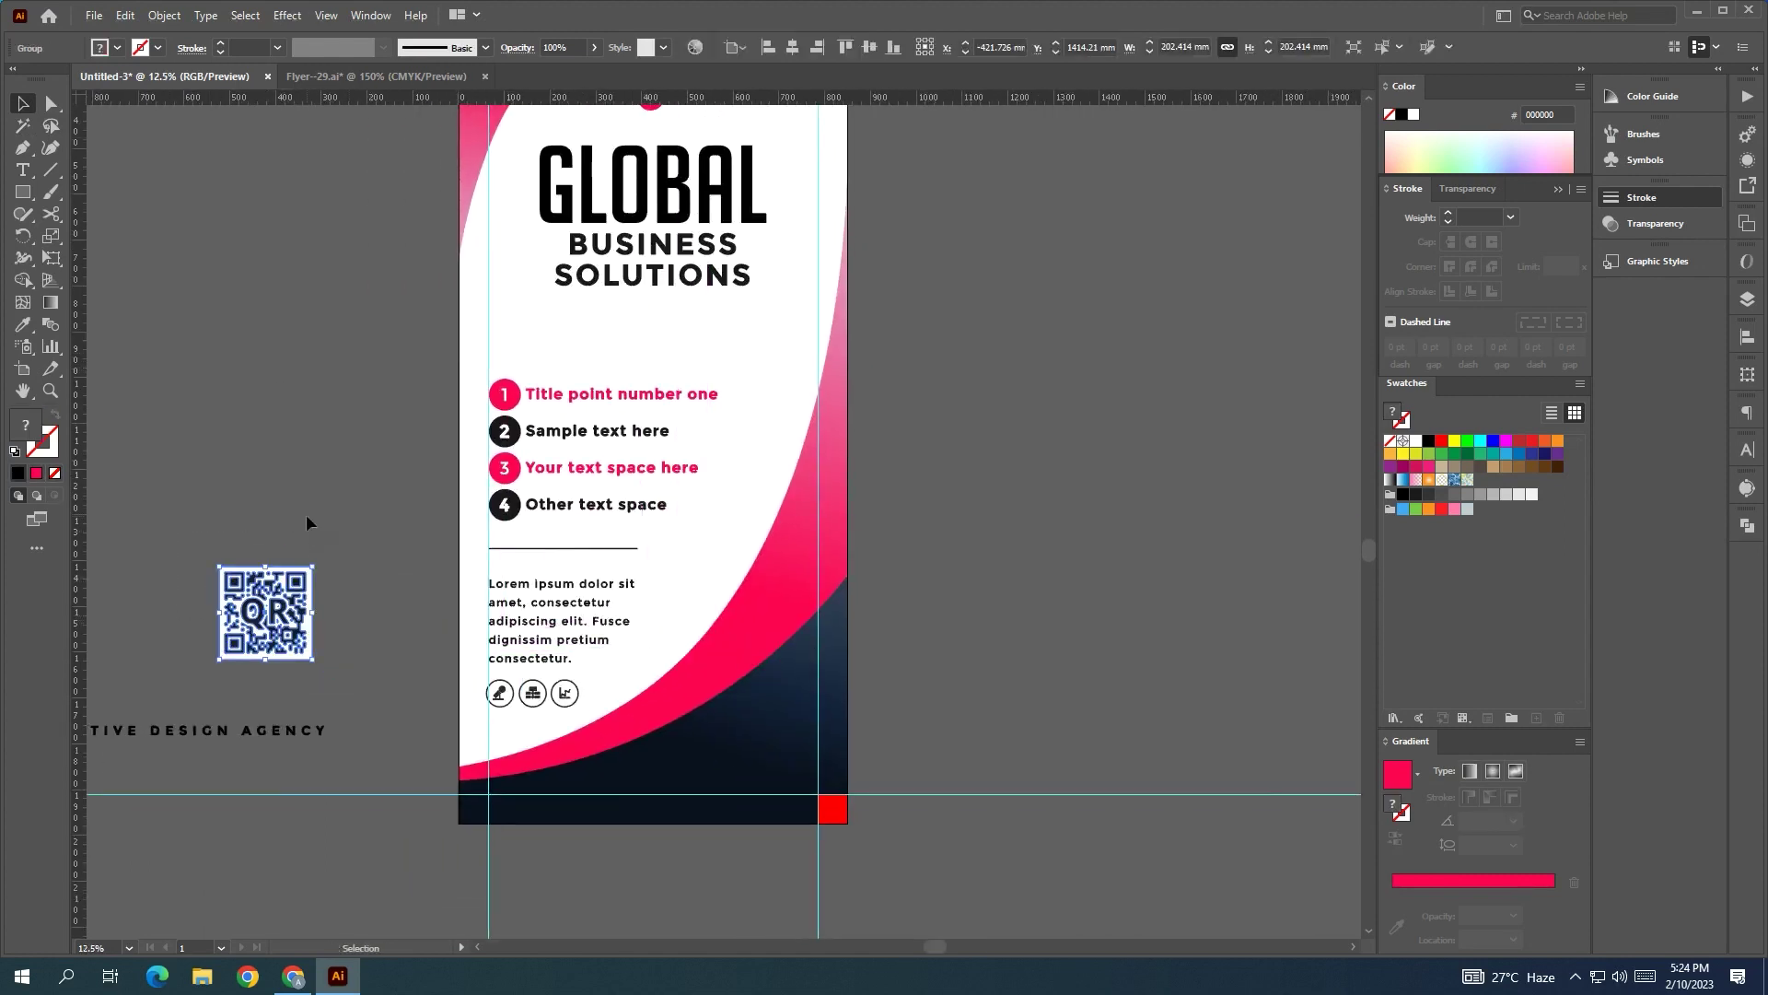
right_click(304, 598)
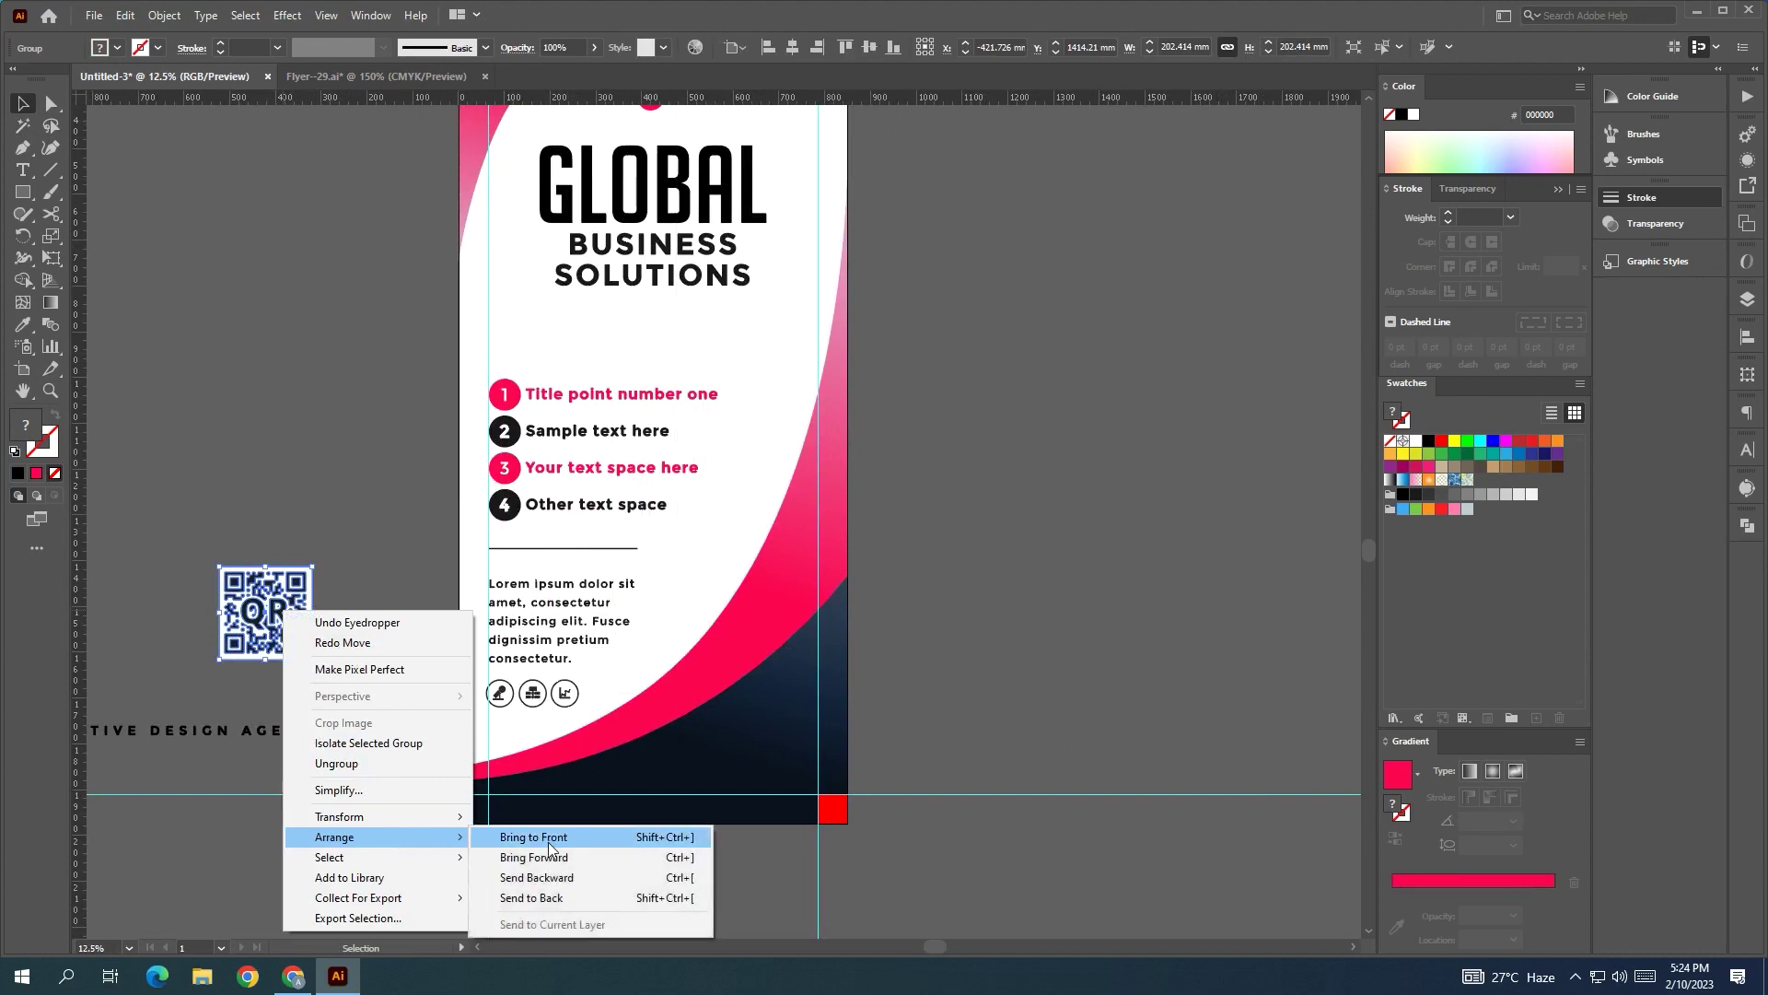
click(188, 543)
drag(280, 609, 750, 711)
key(ctrl+minus)
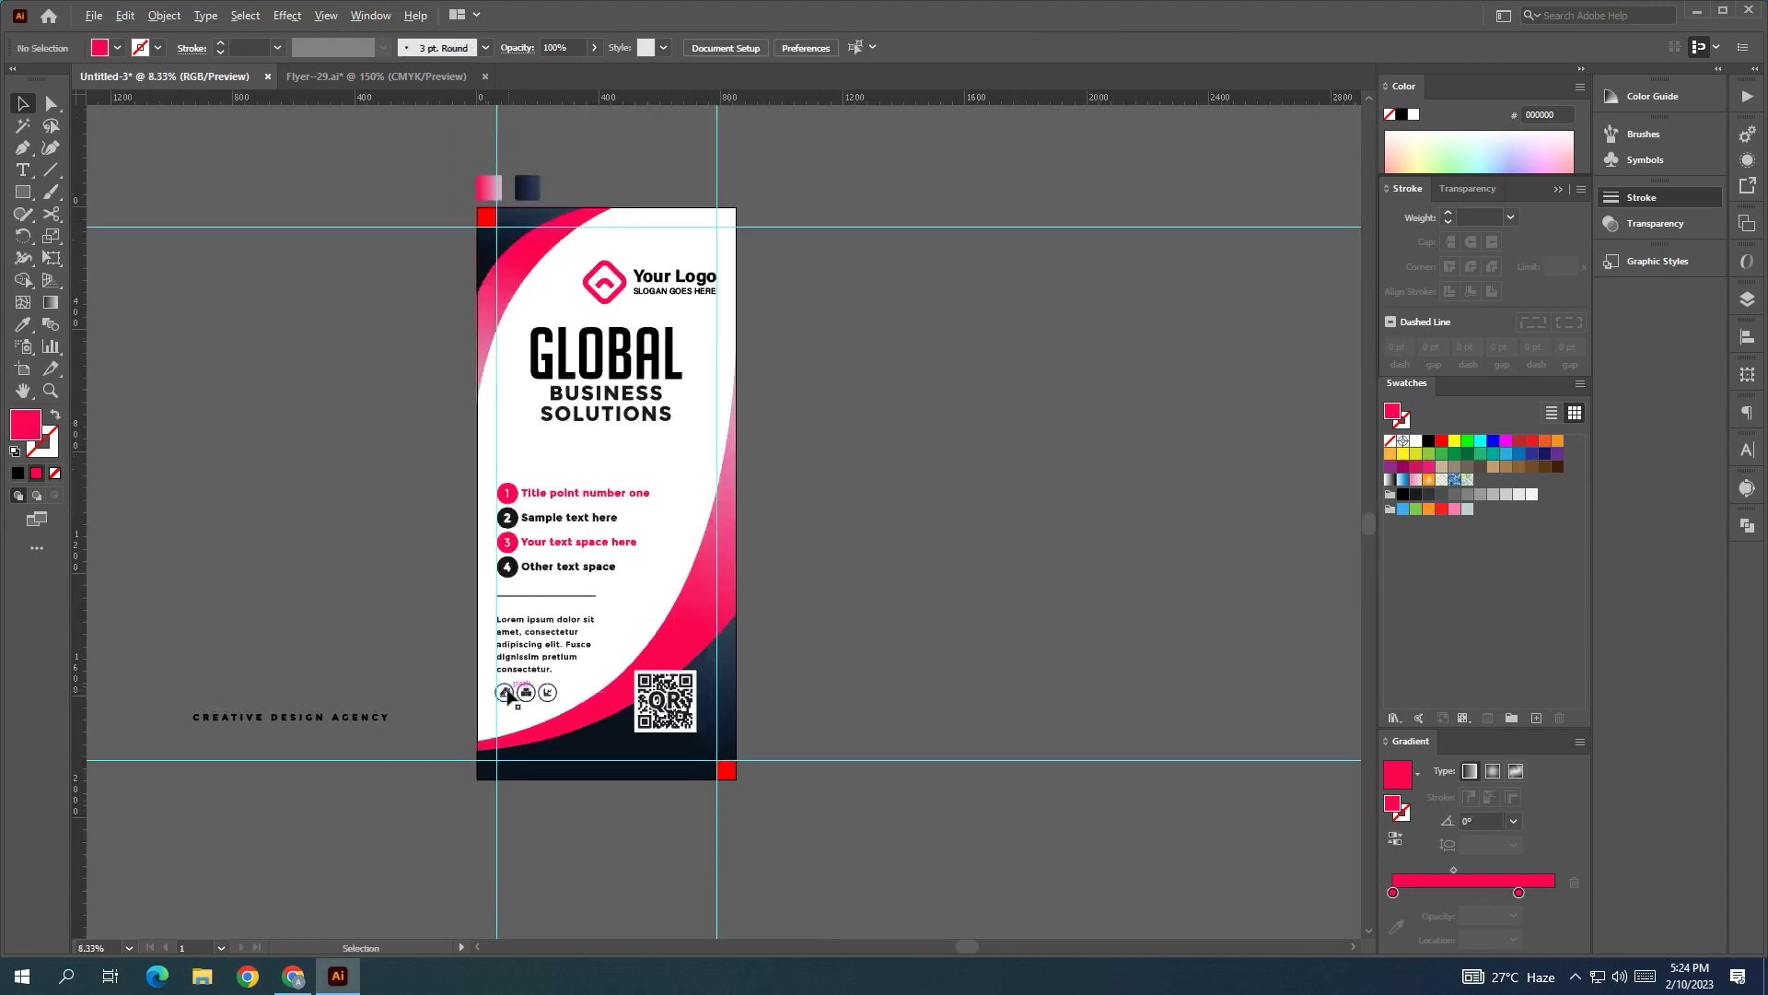
- Rotate the CREATIVE DESIGN AGENCY text 90° clockwise, fill it with white and bring it to the front
click(361, 717)
mouse_move(393, 704)
mouse_down()
mouse_move(378, 773)
mouse_move(300, 764)
mouse_move(727, 677)
mouse_move(534, 697)
mouse_move(381, 687)
mouse_up()
right_click(363, 665)
mouse_move(433, 571)
click(627, 572)
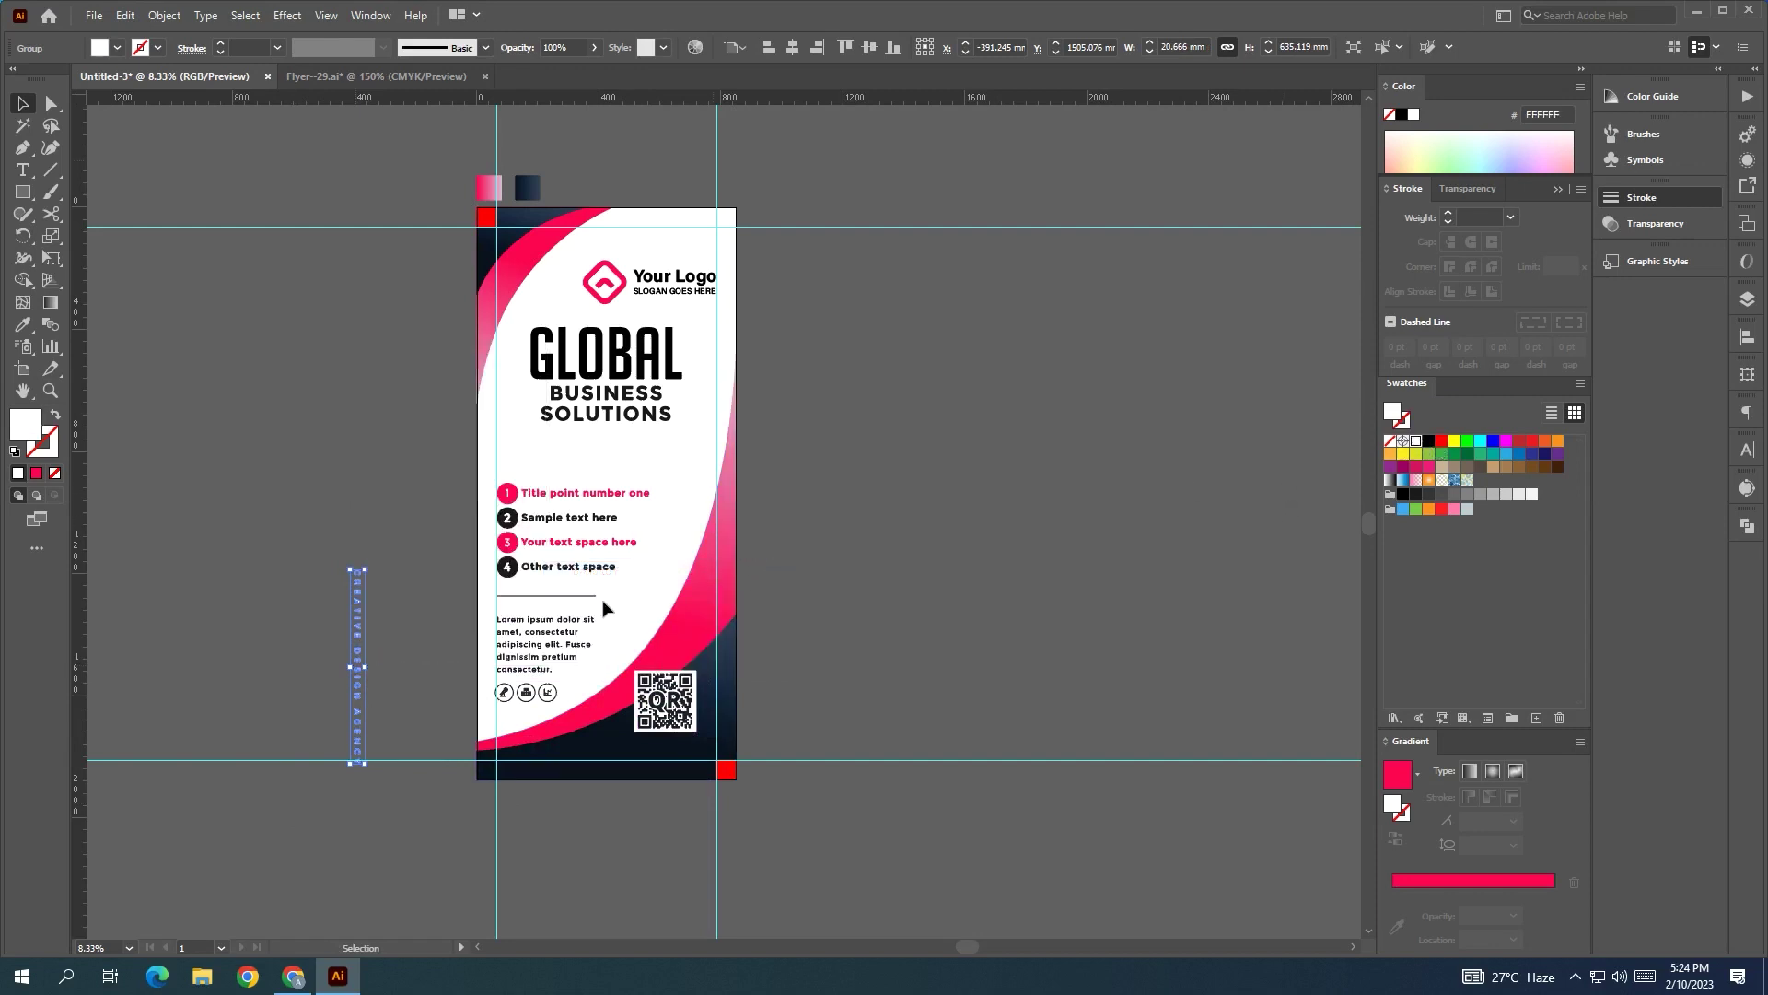
- Place the vertical CREATIVE DESIGN AGENCY text beside the QR code, against the right margin guide
drag(359, 636, 715, 626)
click(800, 554)
drag(801, 554, 728, 567)
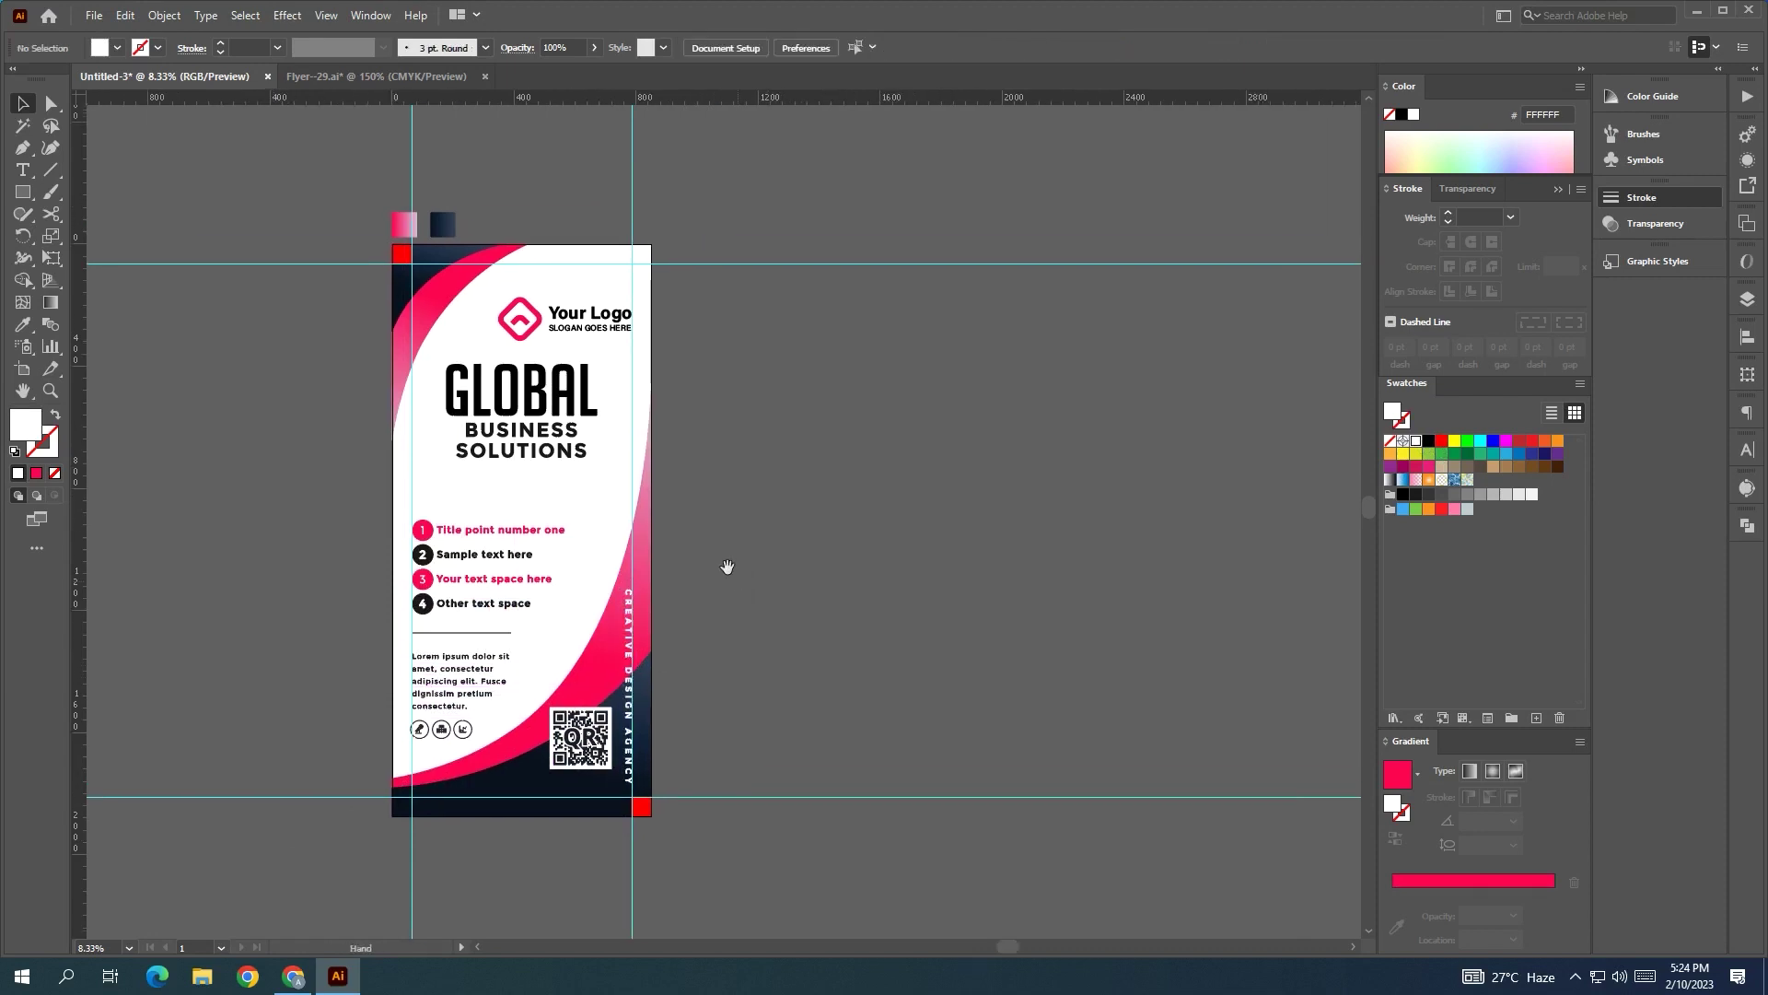
- Delete the two red margin squares from the artboard corners
click(401, 254)
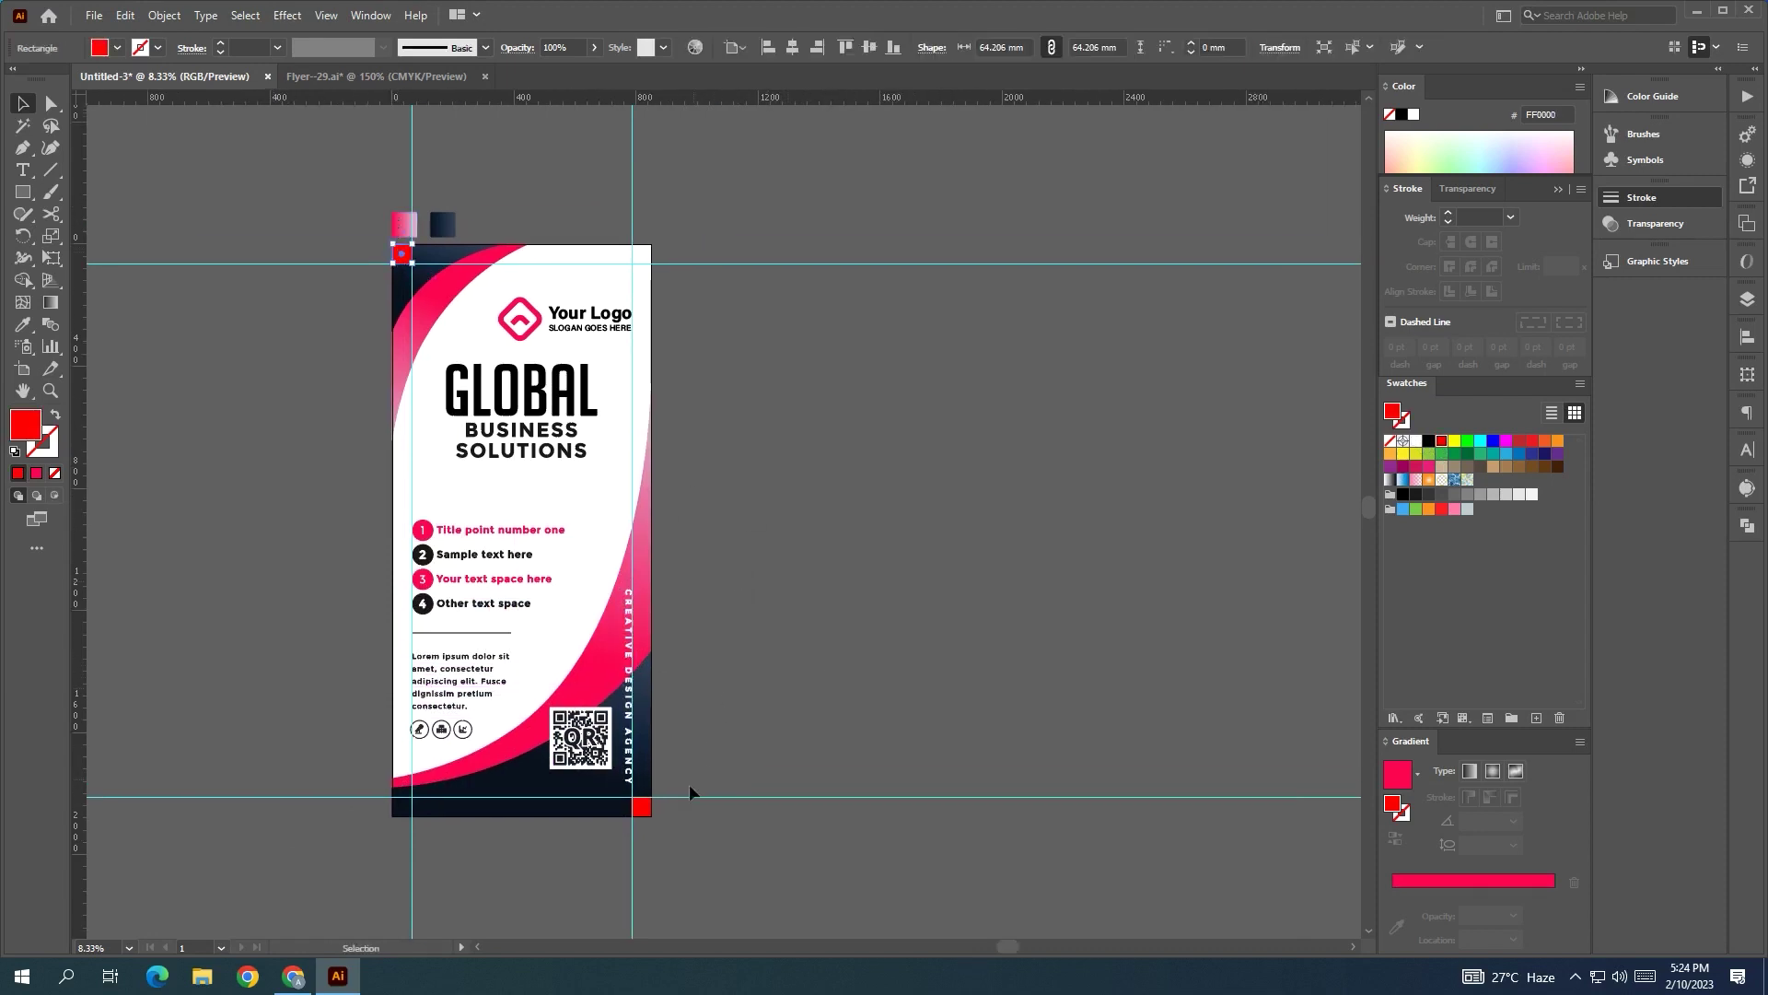
key(Delete)
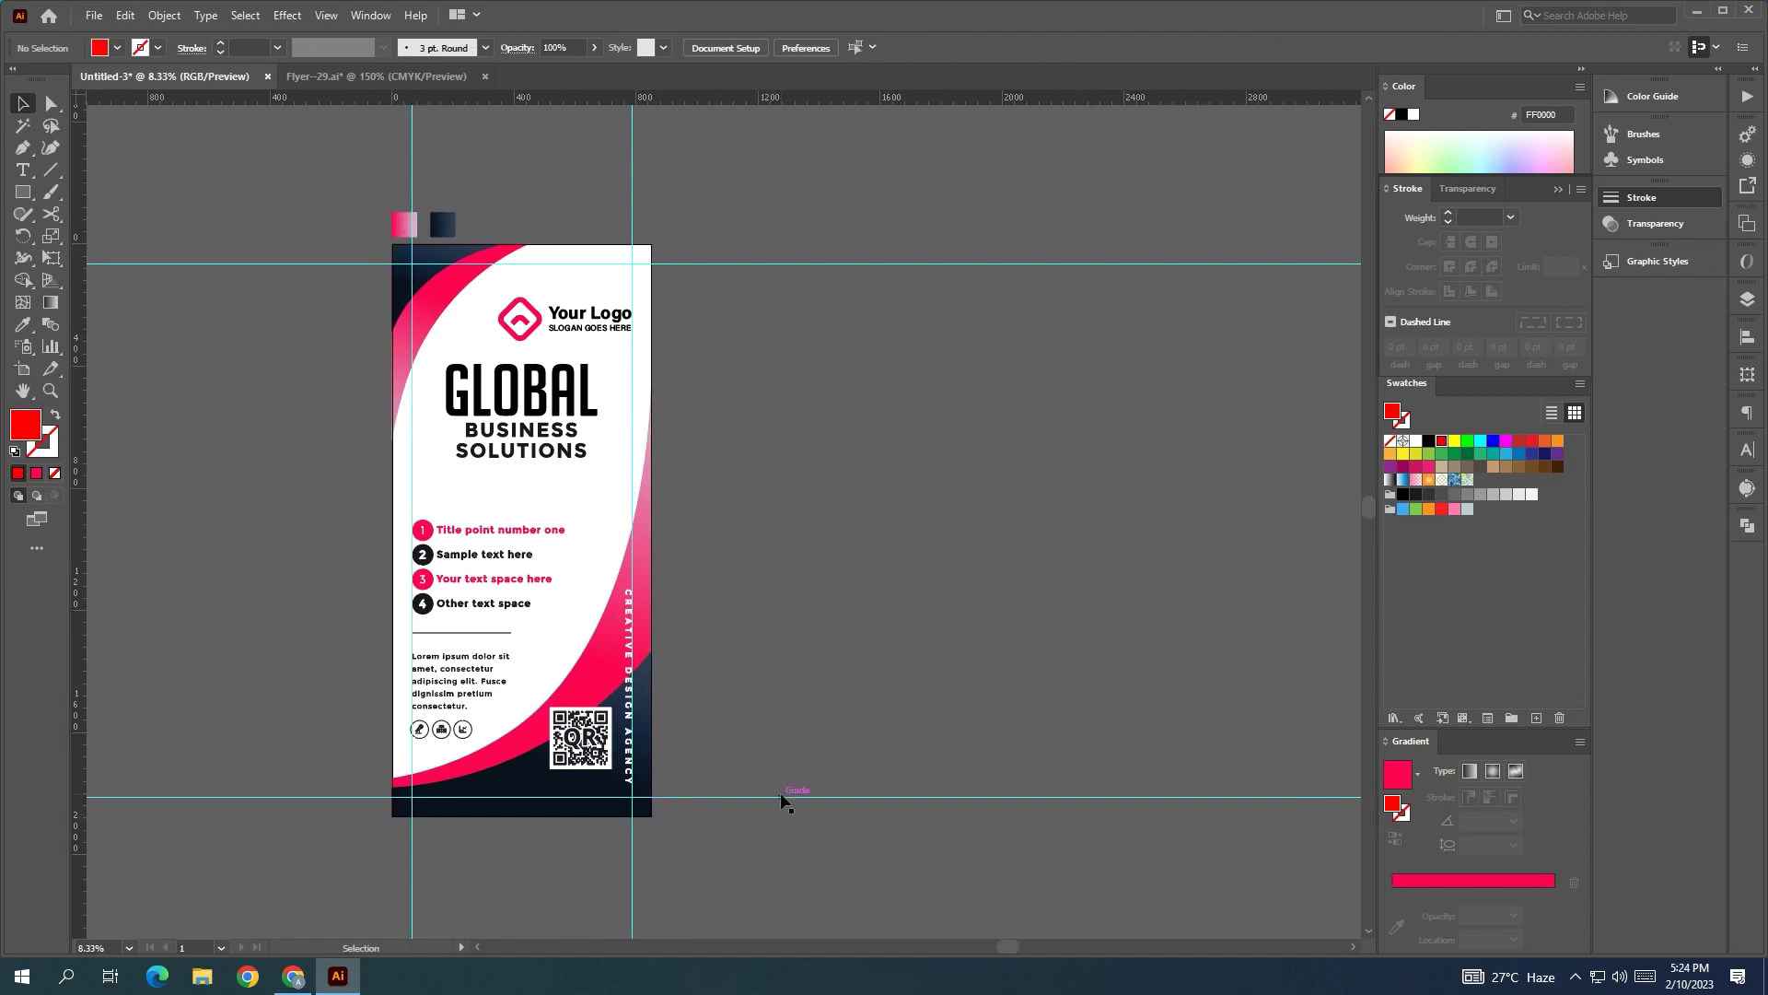
drag(793, 794, 848, 775)
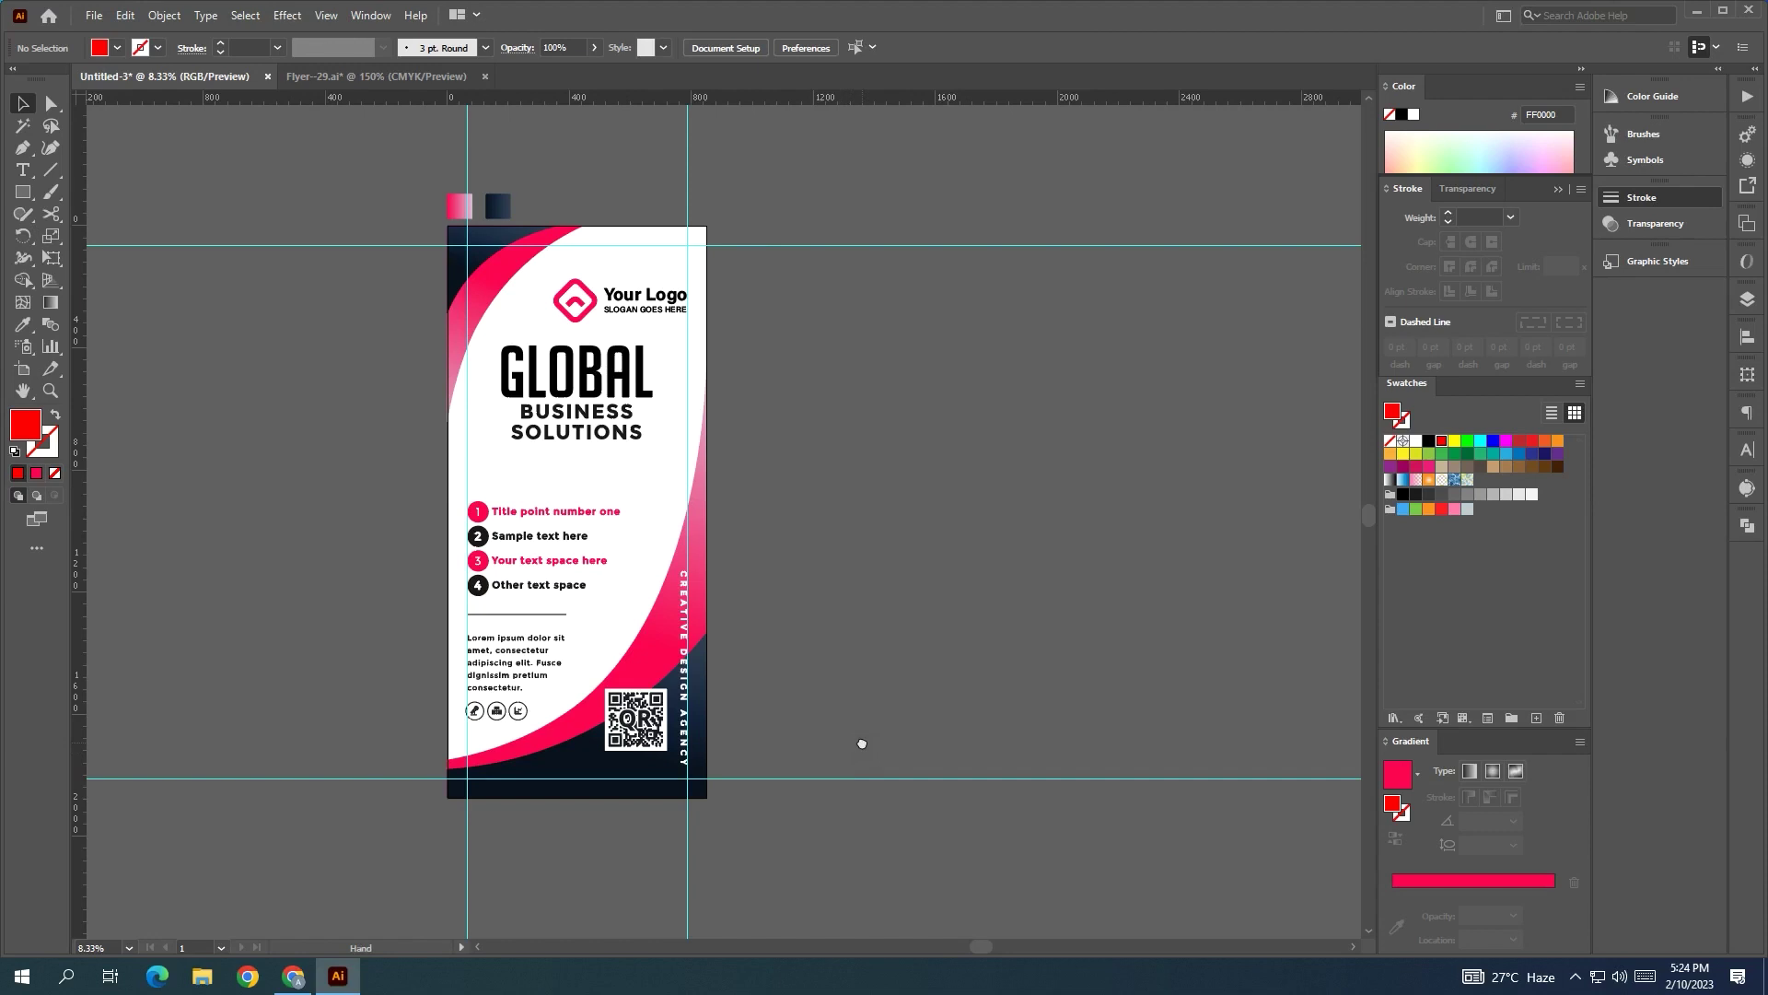
drag(862, 743, 886, 721)
- Delete all four horizontal and vertical margin guides
scroll(897, 700, down, 1)
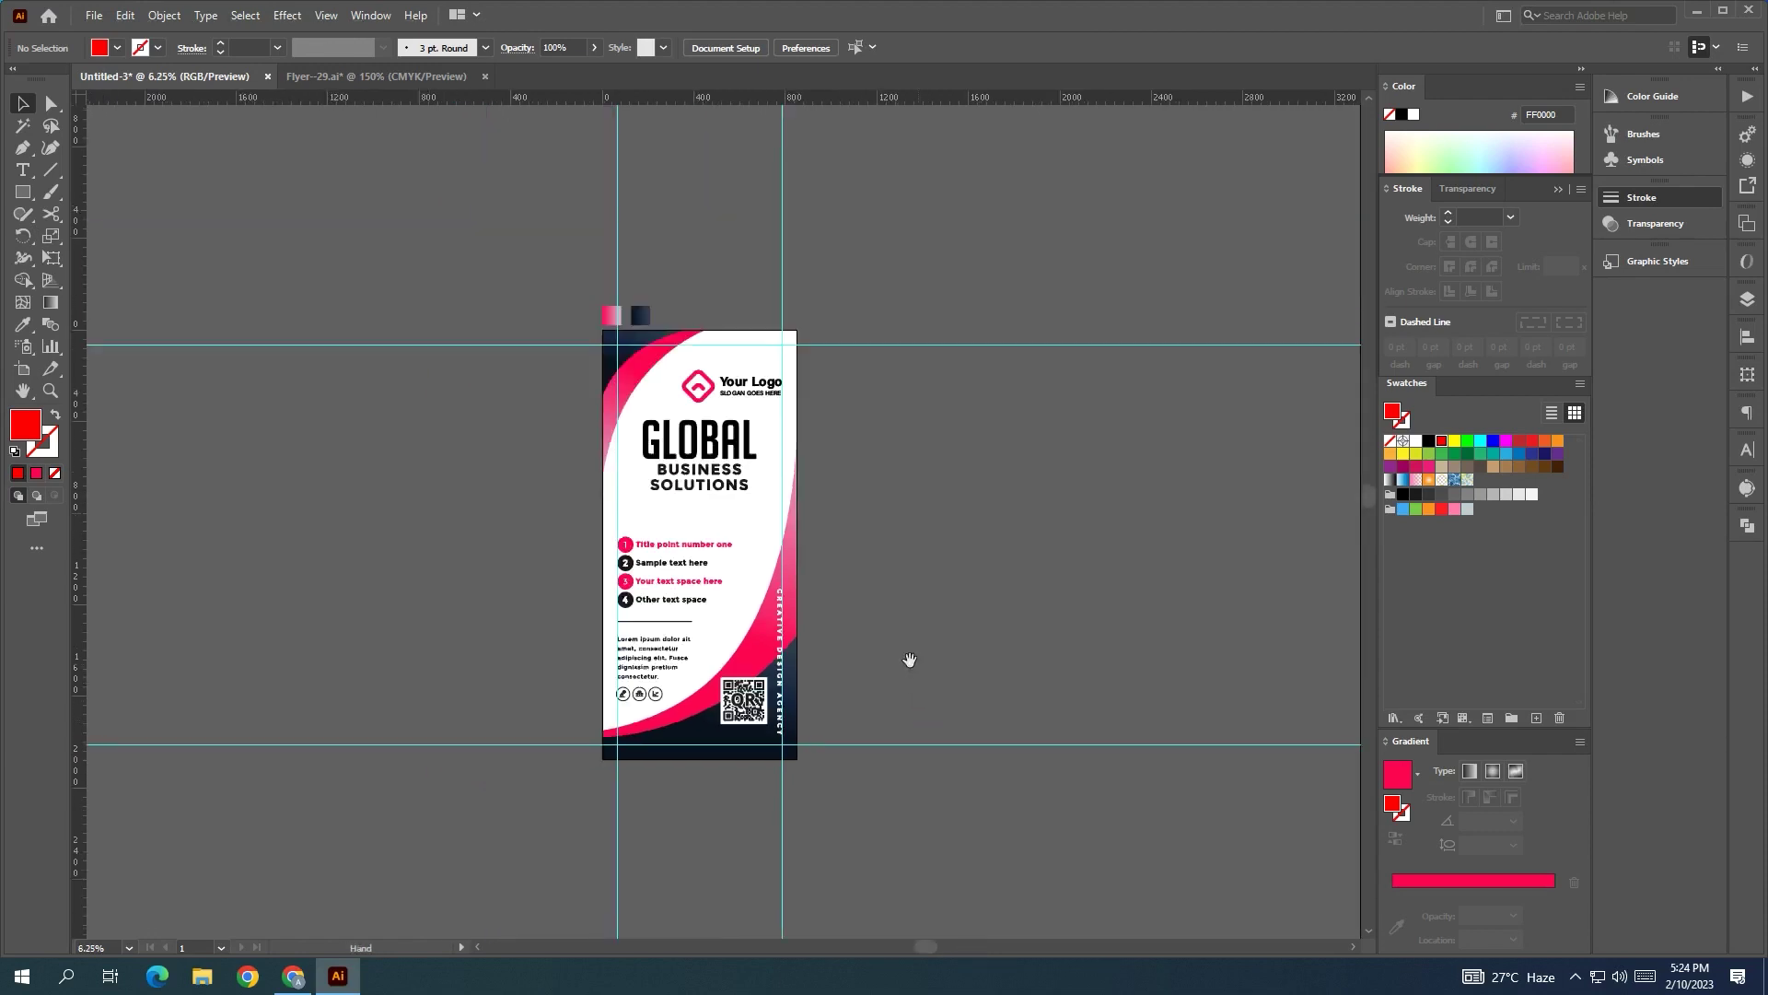
drag(910, 659, 868, 654)
drag(847, 247, 947, 705)
key(Delete)
drag(511, 228, 831, 274)
key(Delete)
drag(1003, 680, 948, 848)
key(Delete)
- Draw a rectangle of about 849 × 1875 mm covering the whole artboard and fill it with white
click(27, 190)
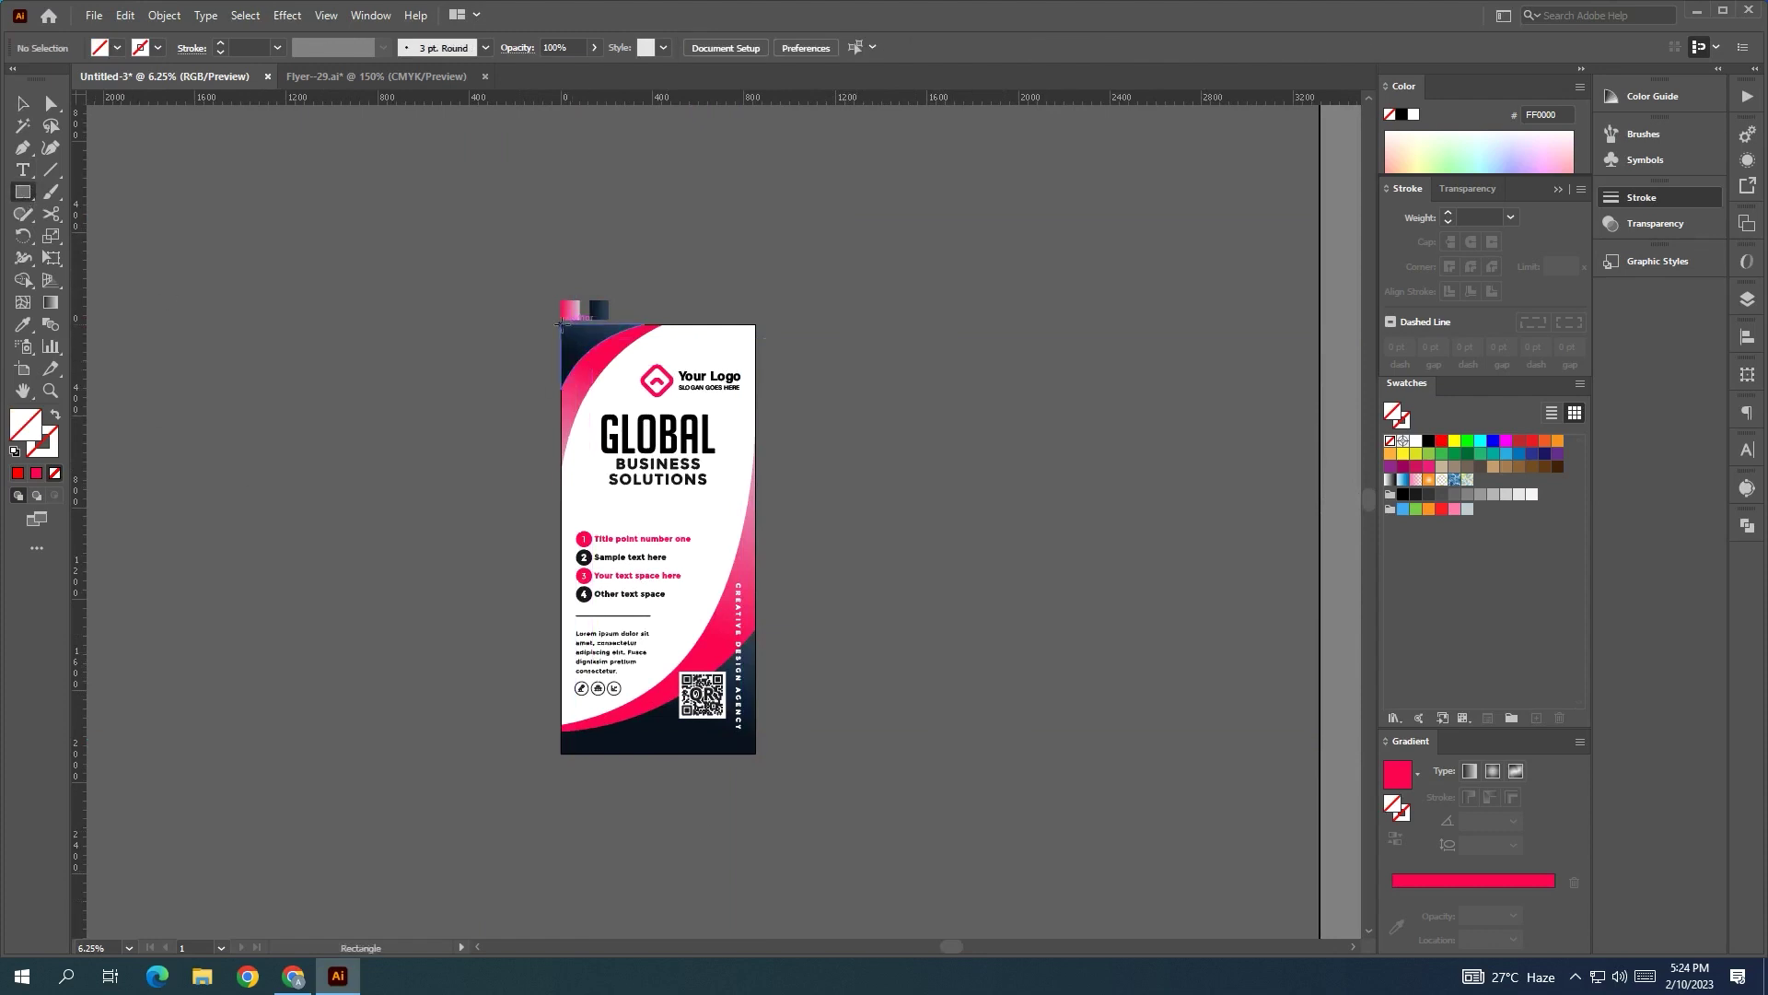
drag(561, 324, 756, 754)
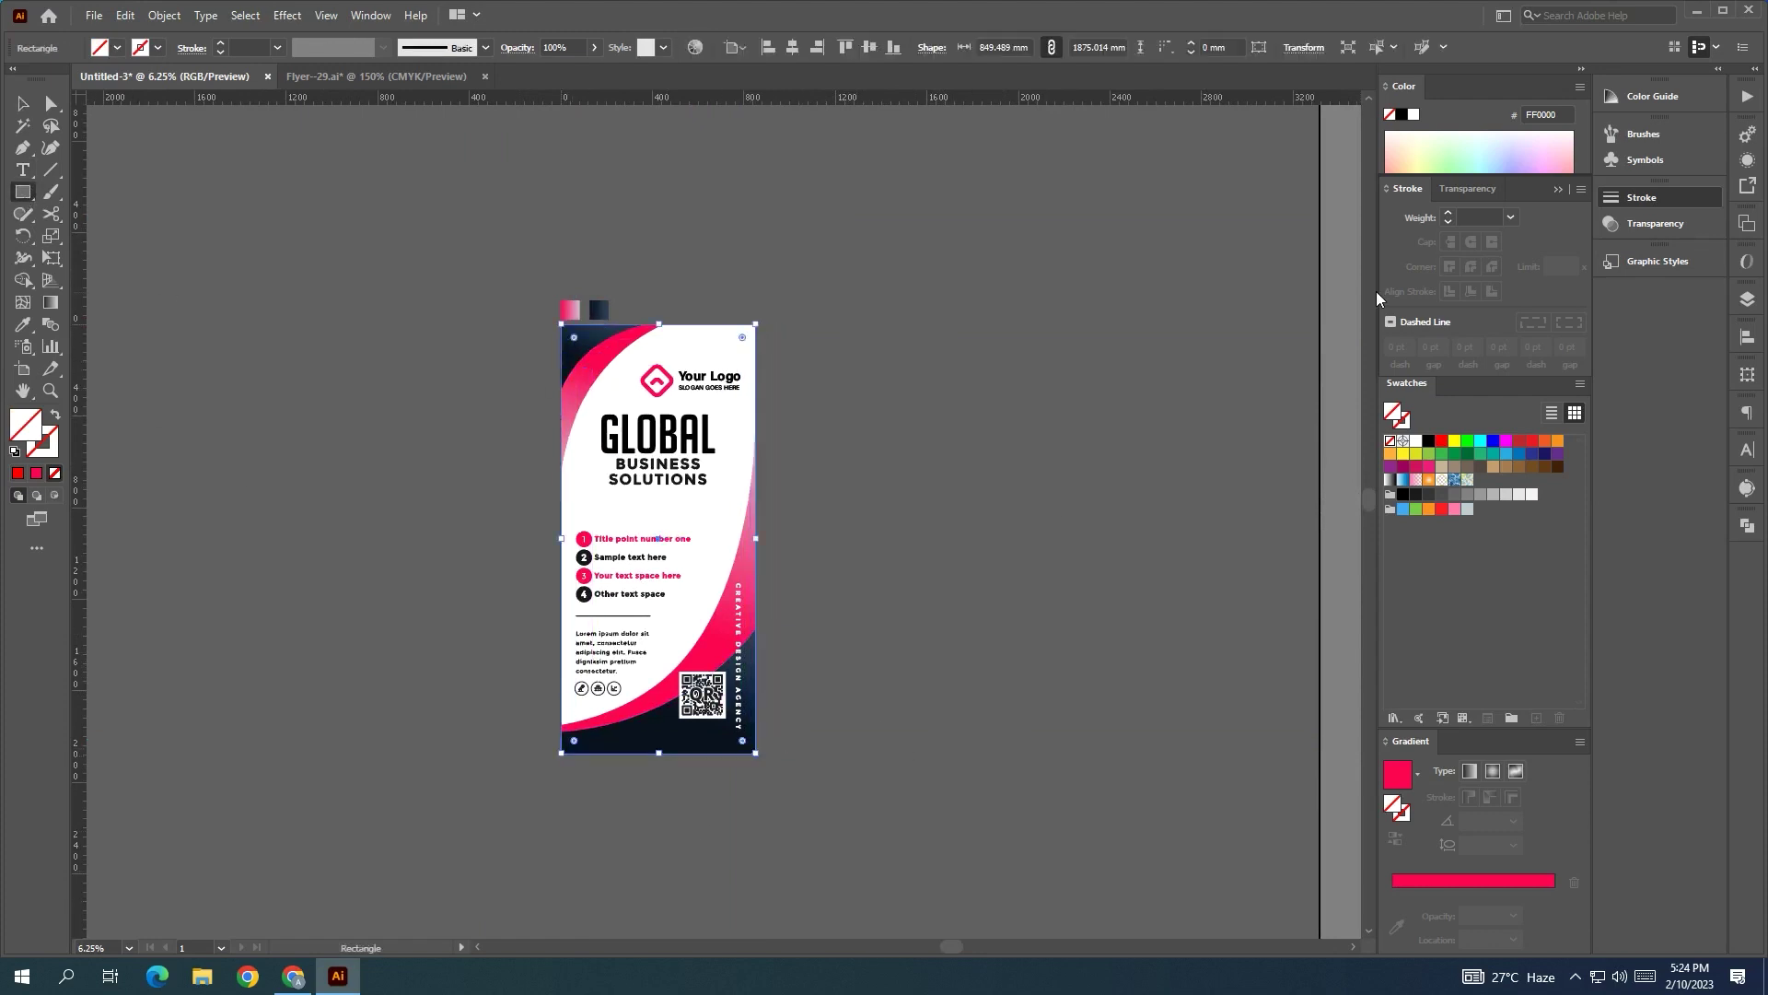
click(1415, 440)
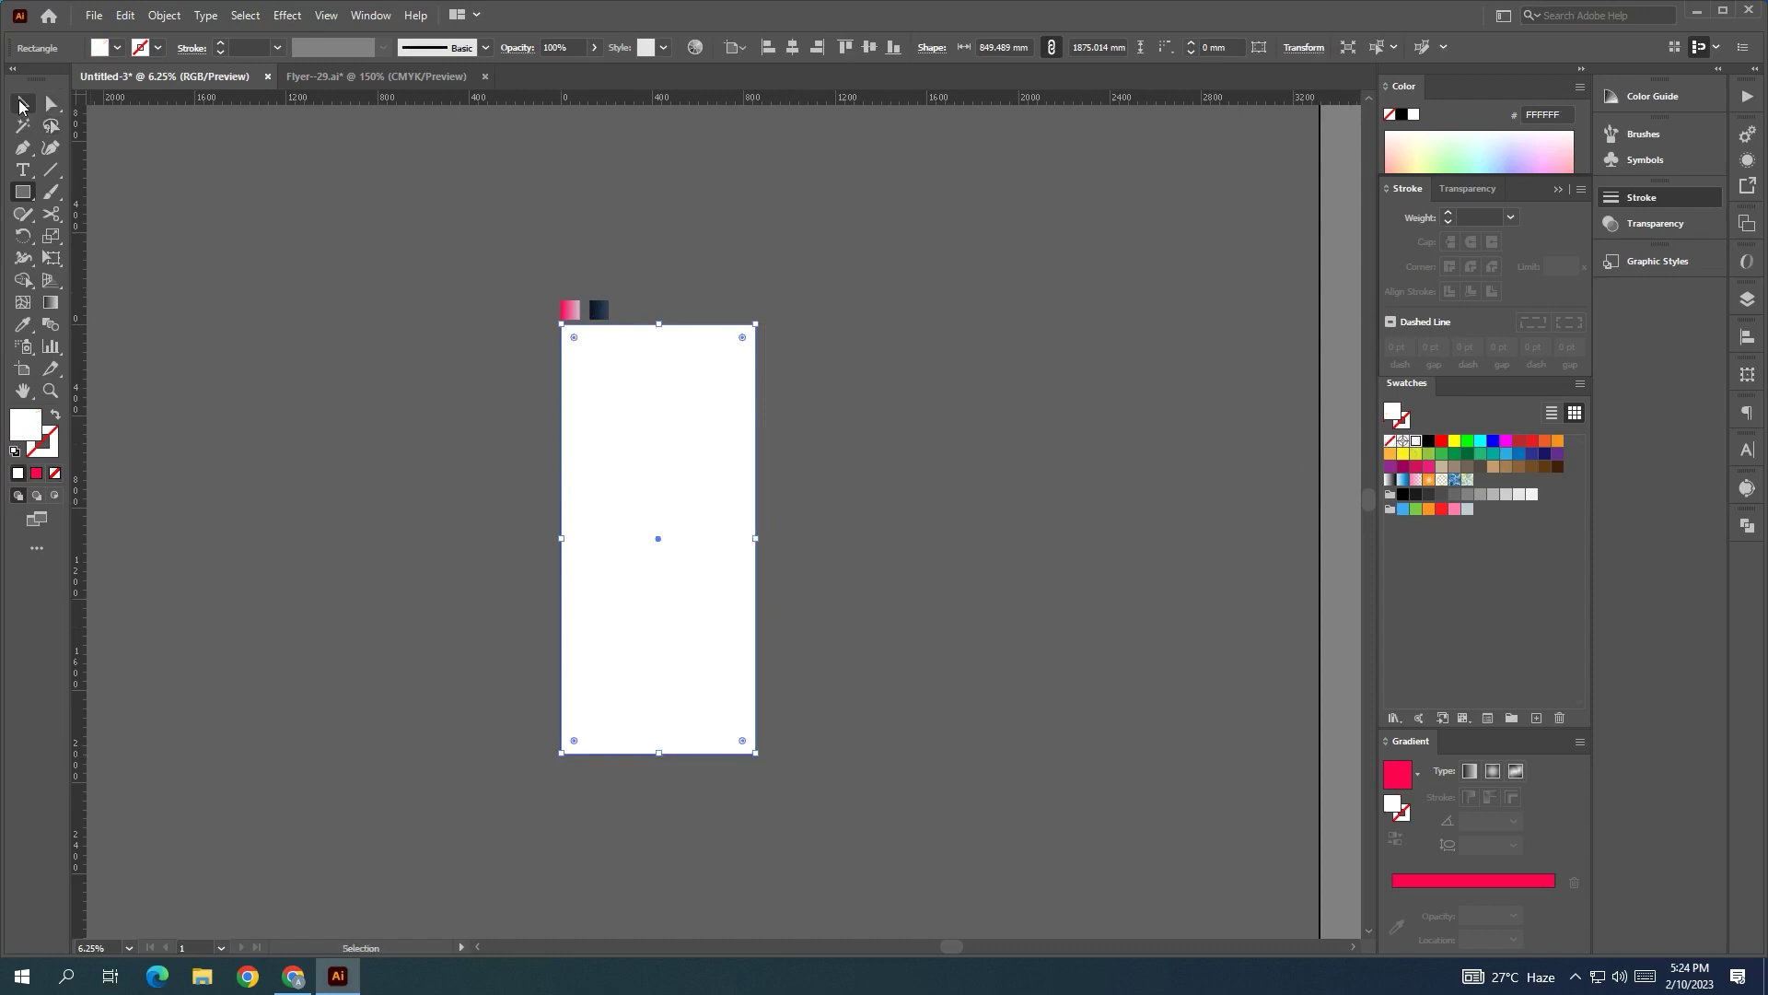
key(v)
click(425, 501)
drag(426, 501, 387, 497)
- Clip all the banner artwork to the white artboard-sized rectangle with a clipping mask
key(ctrl+a)
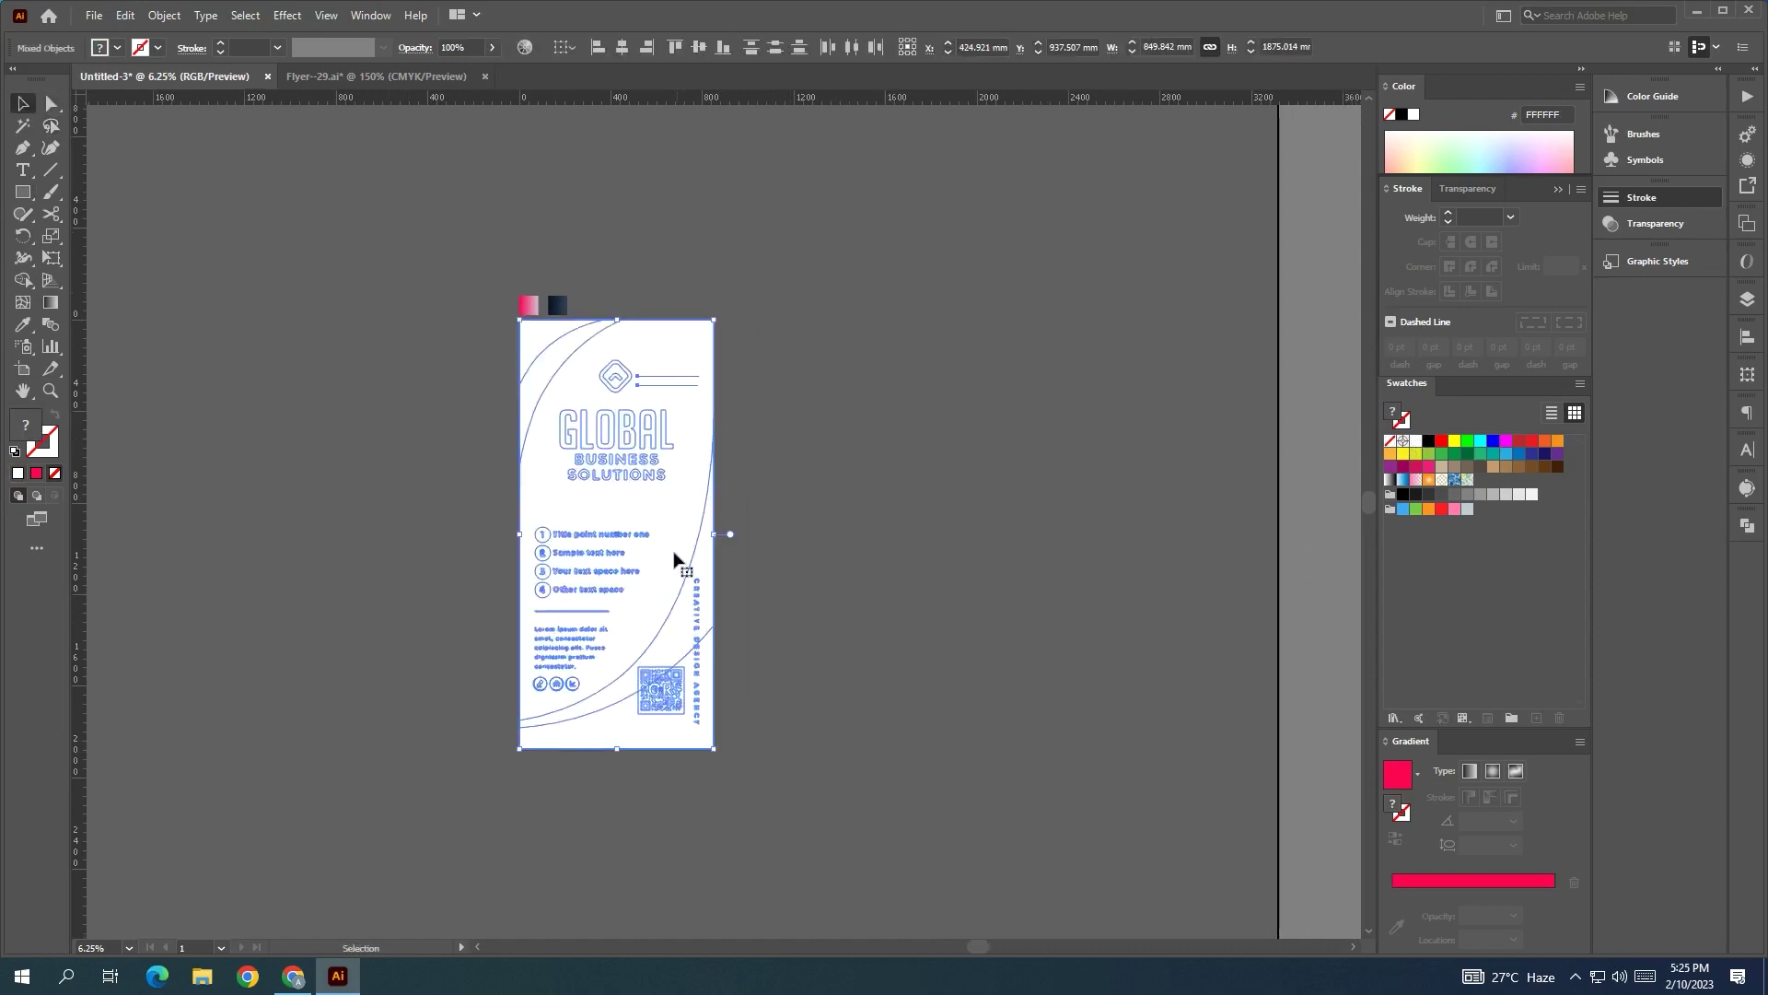
right_click(662, 508)
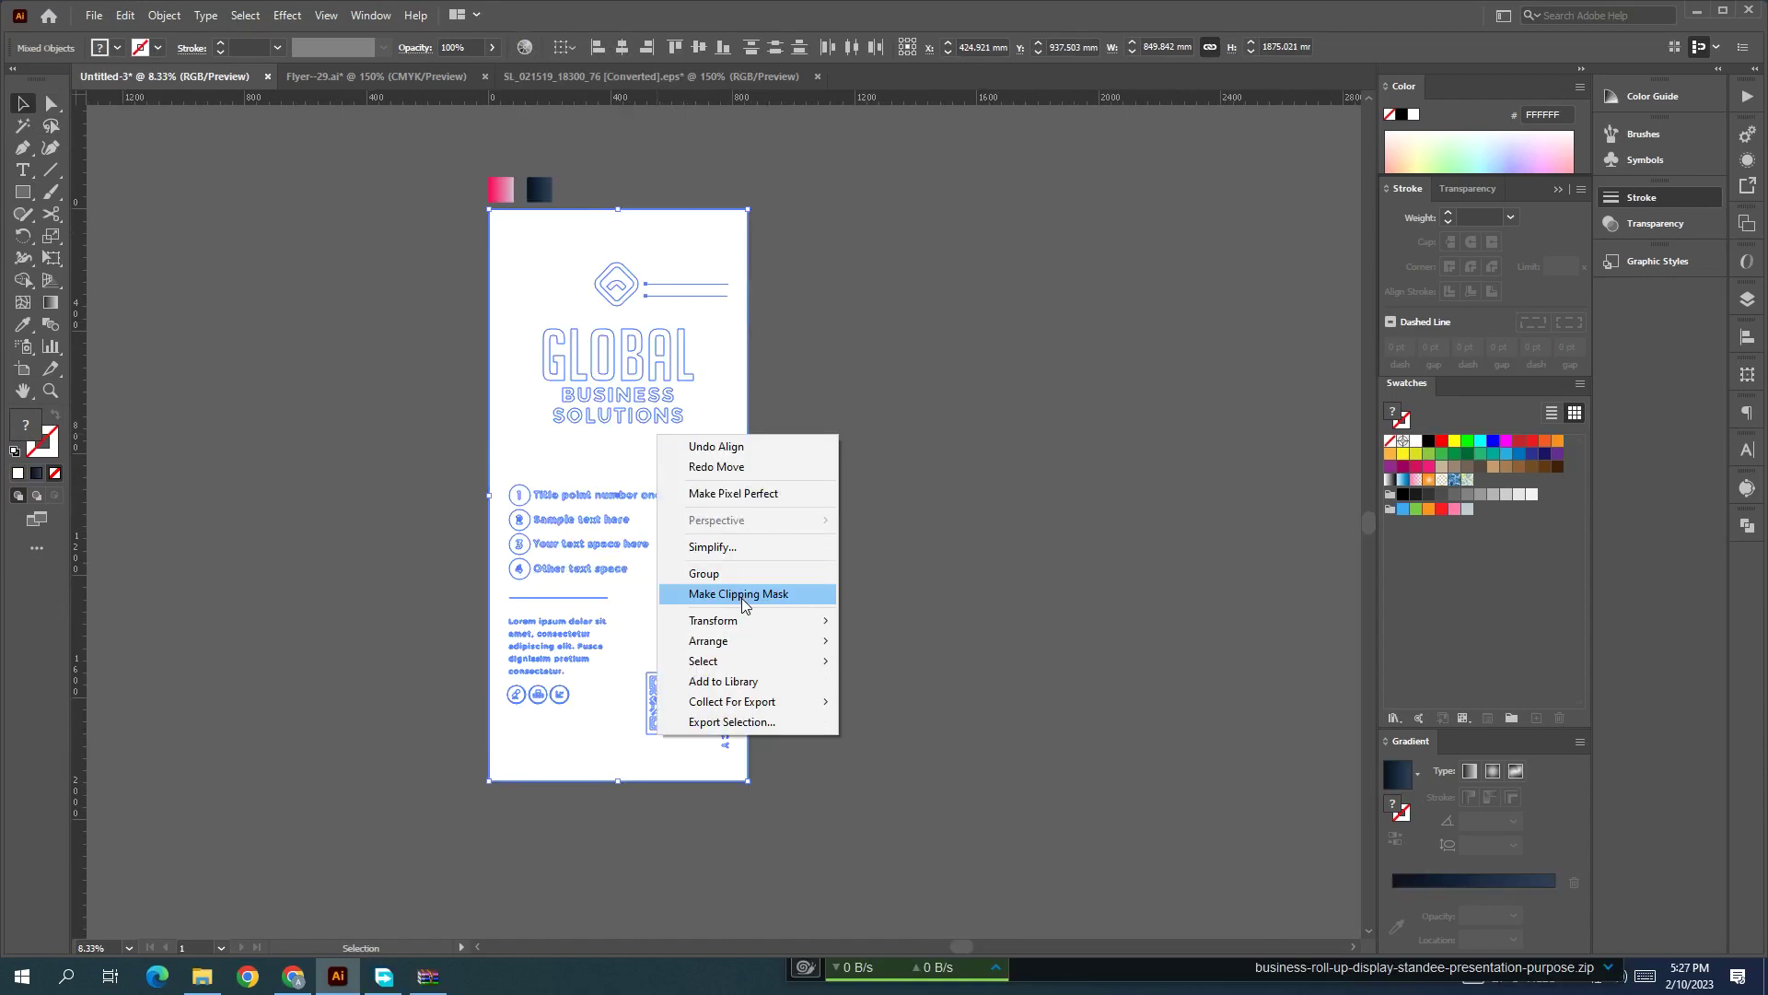
click(742, 597)
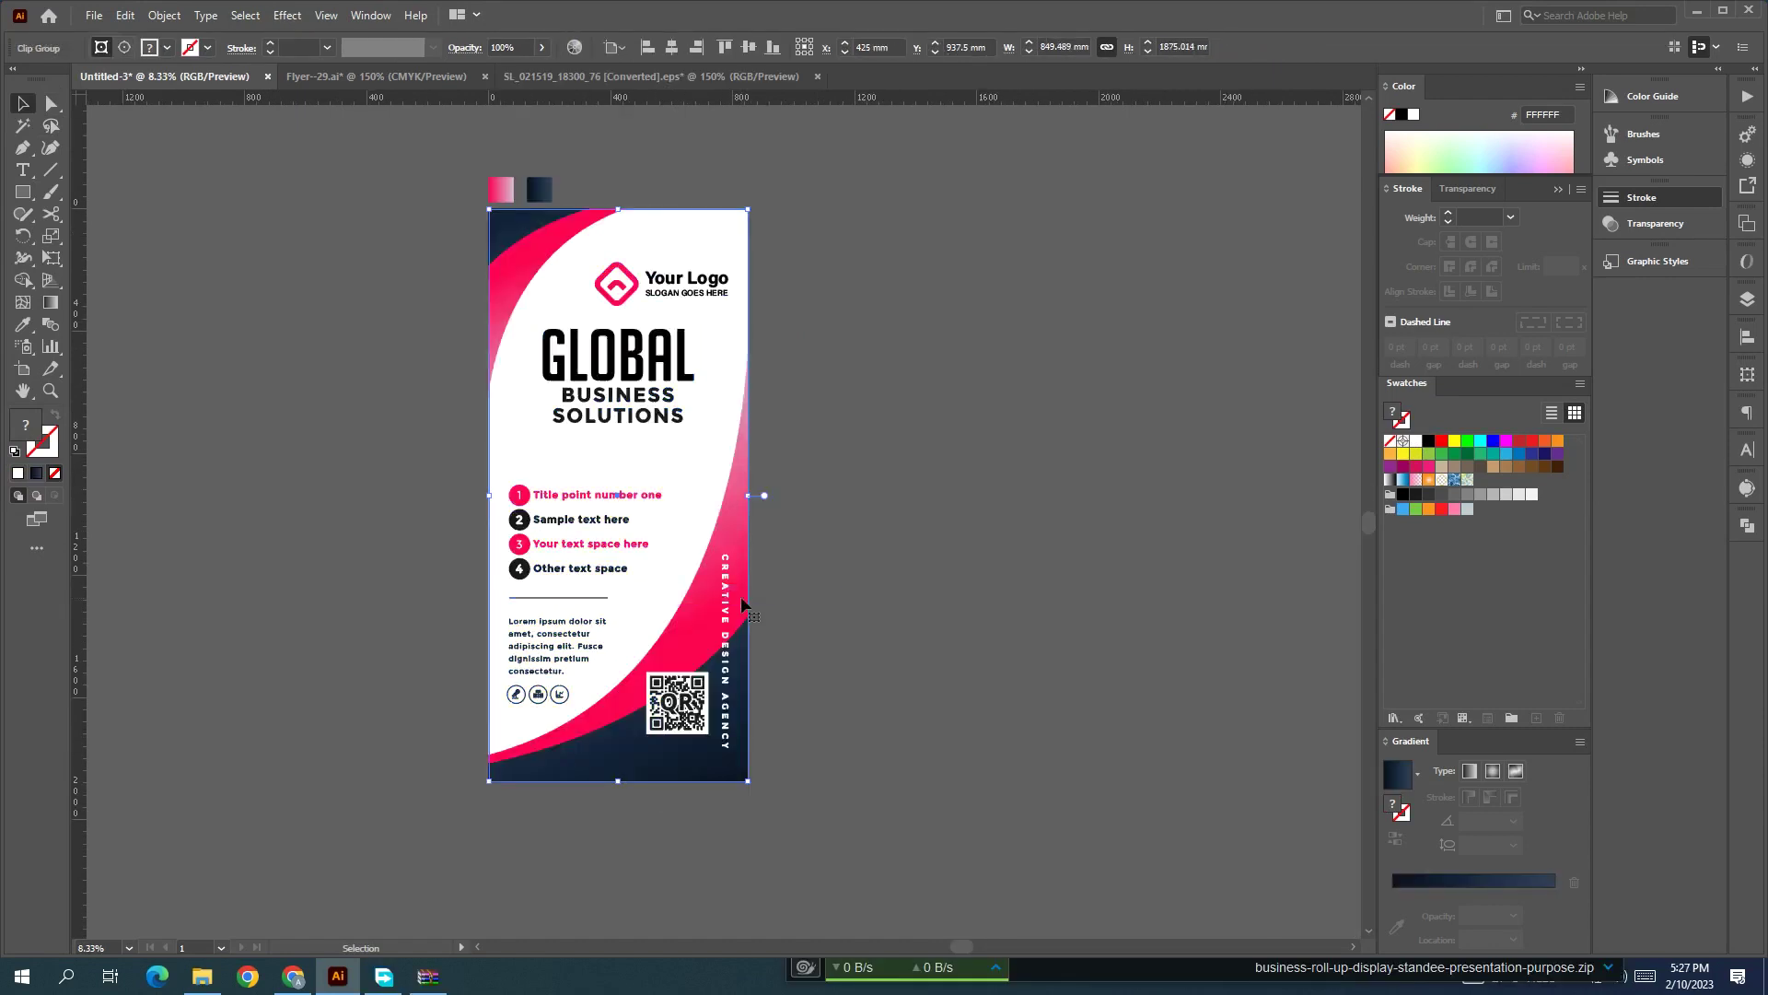
click(870, 578)
- Delete the pink and navy gradient sample squares above the artboard
drag(366, 145, 754, 196)
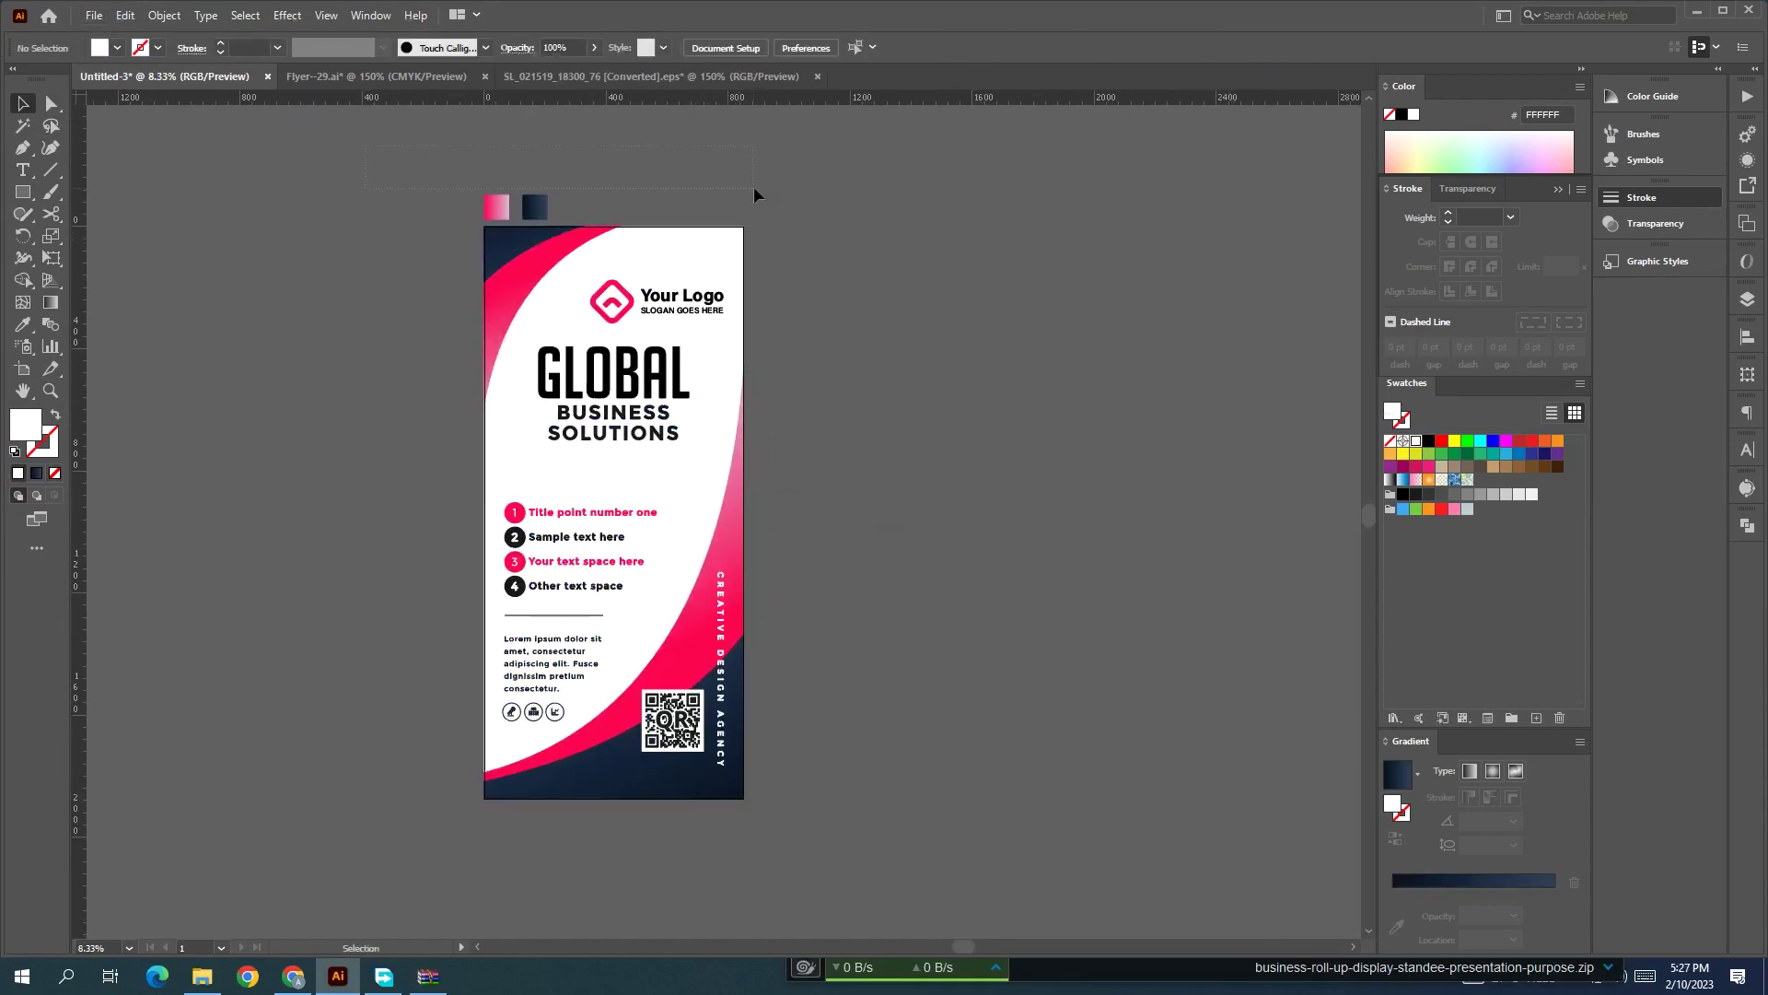
drag(917, 205, 922, 205)
key(Delete)
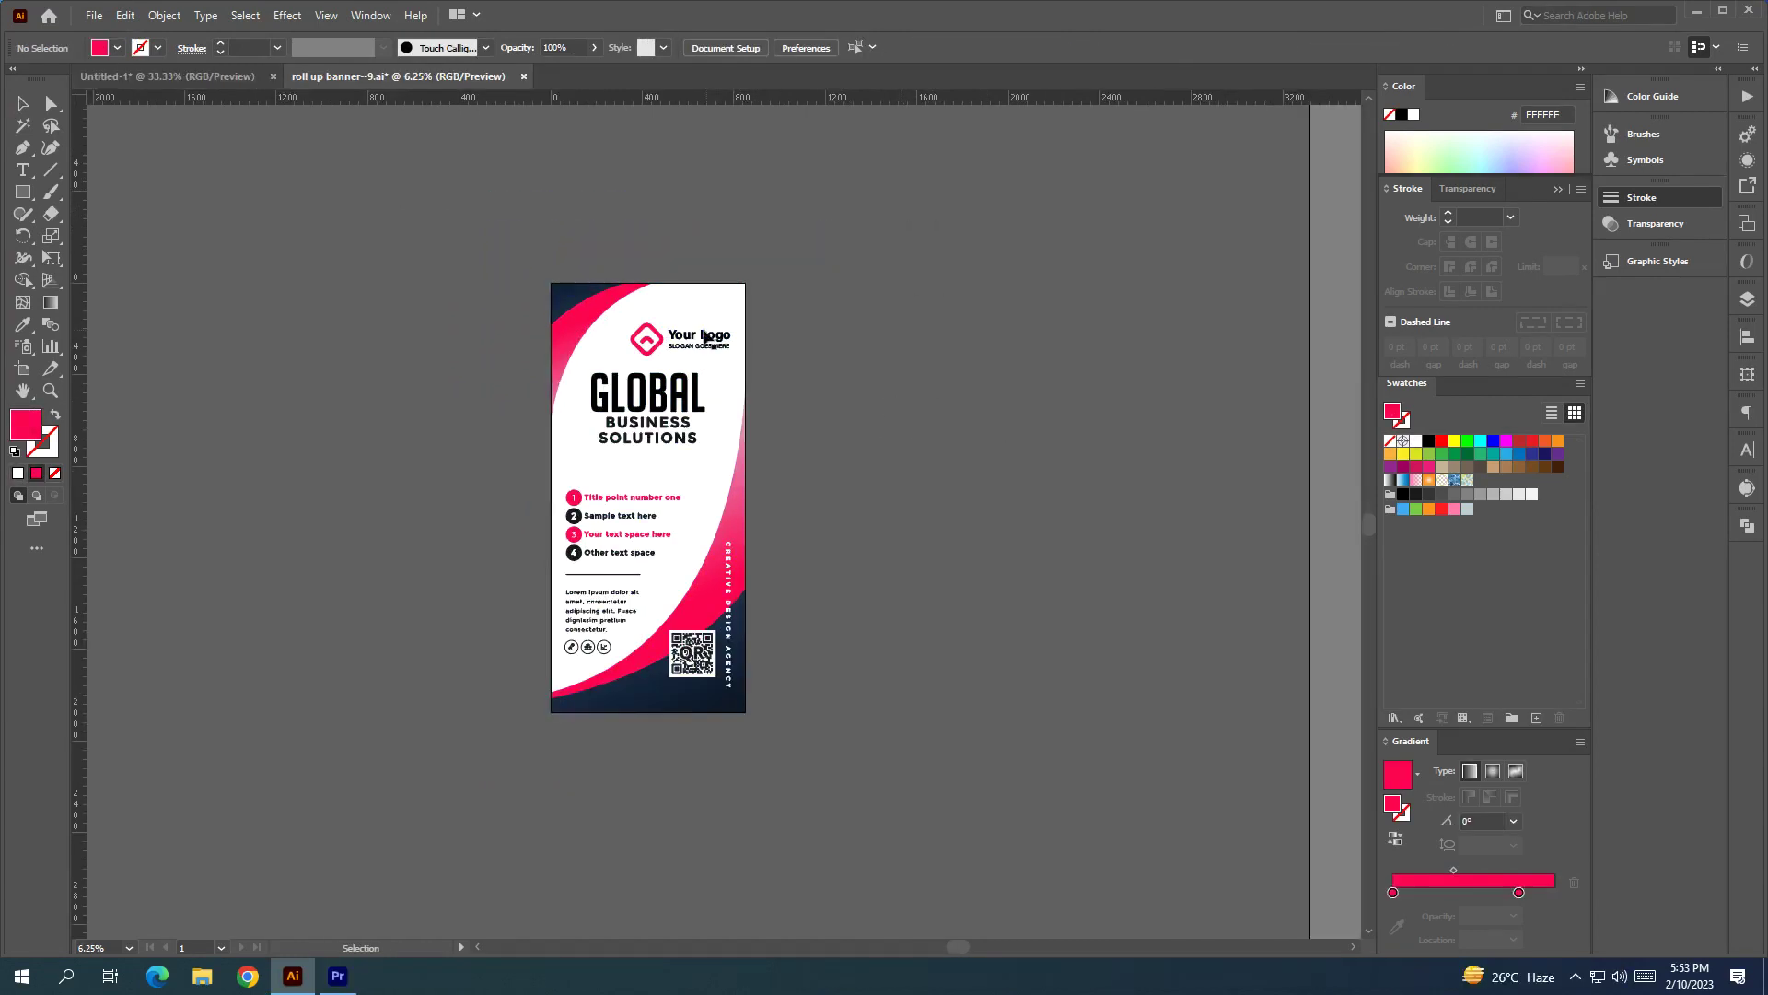
- Inside the clip group, move the logo icon and its two text lines straight up about 68 mm, and leave isolation mode
double_click(700, 337)
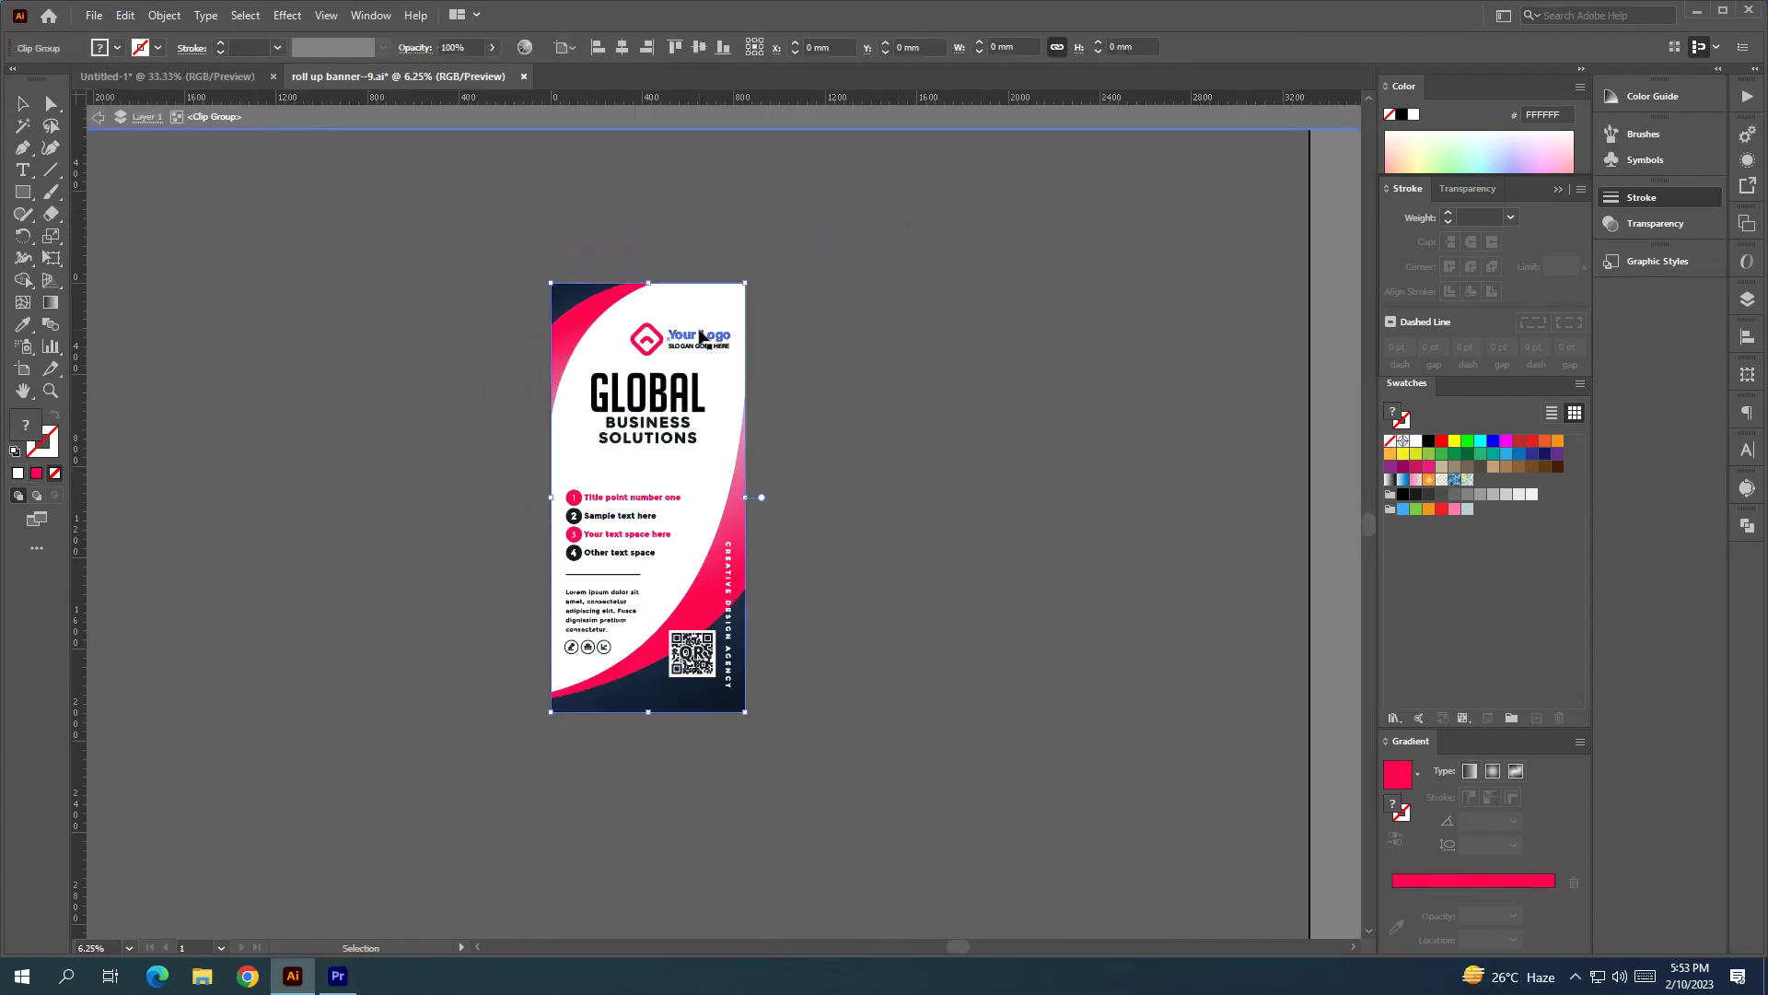
click(700, 337)
scroll(699, 340, up, 1)
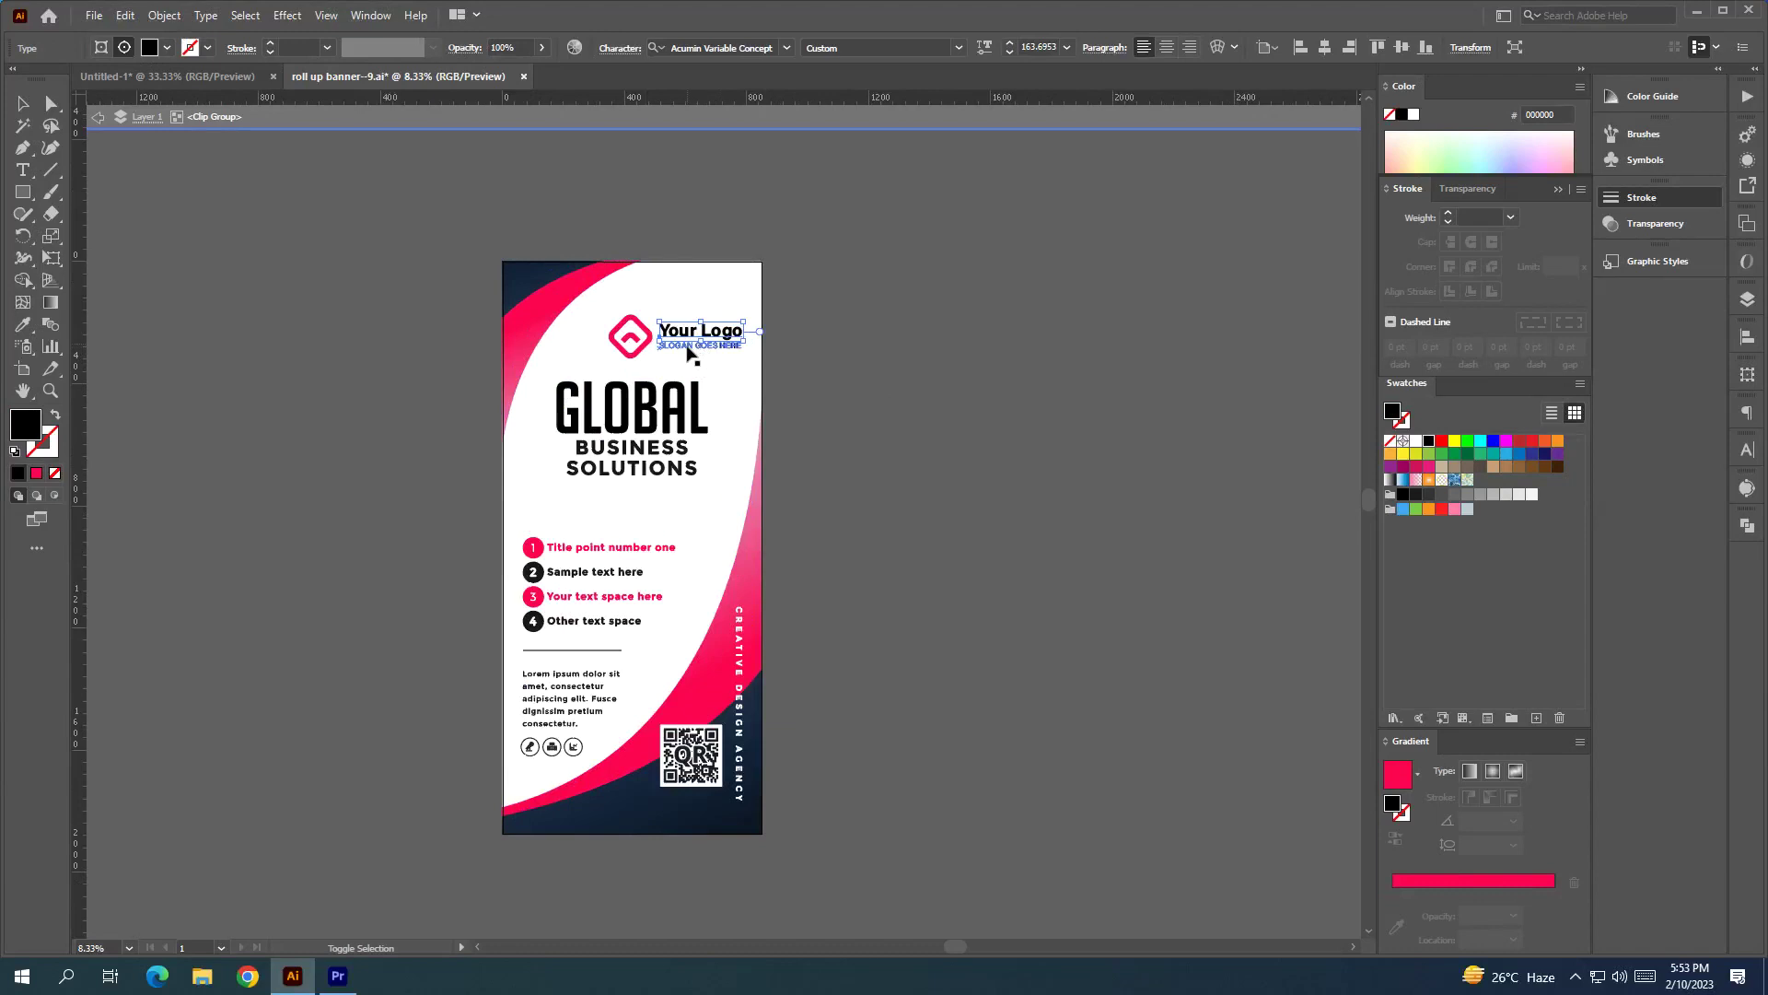
shift+click(632, 339)
drag(635, 340, 642, 319)
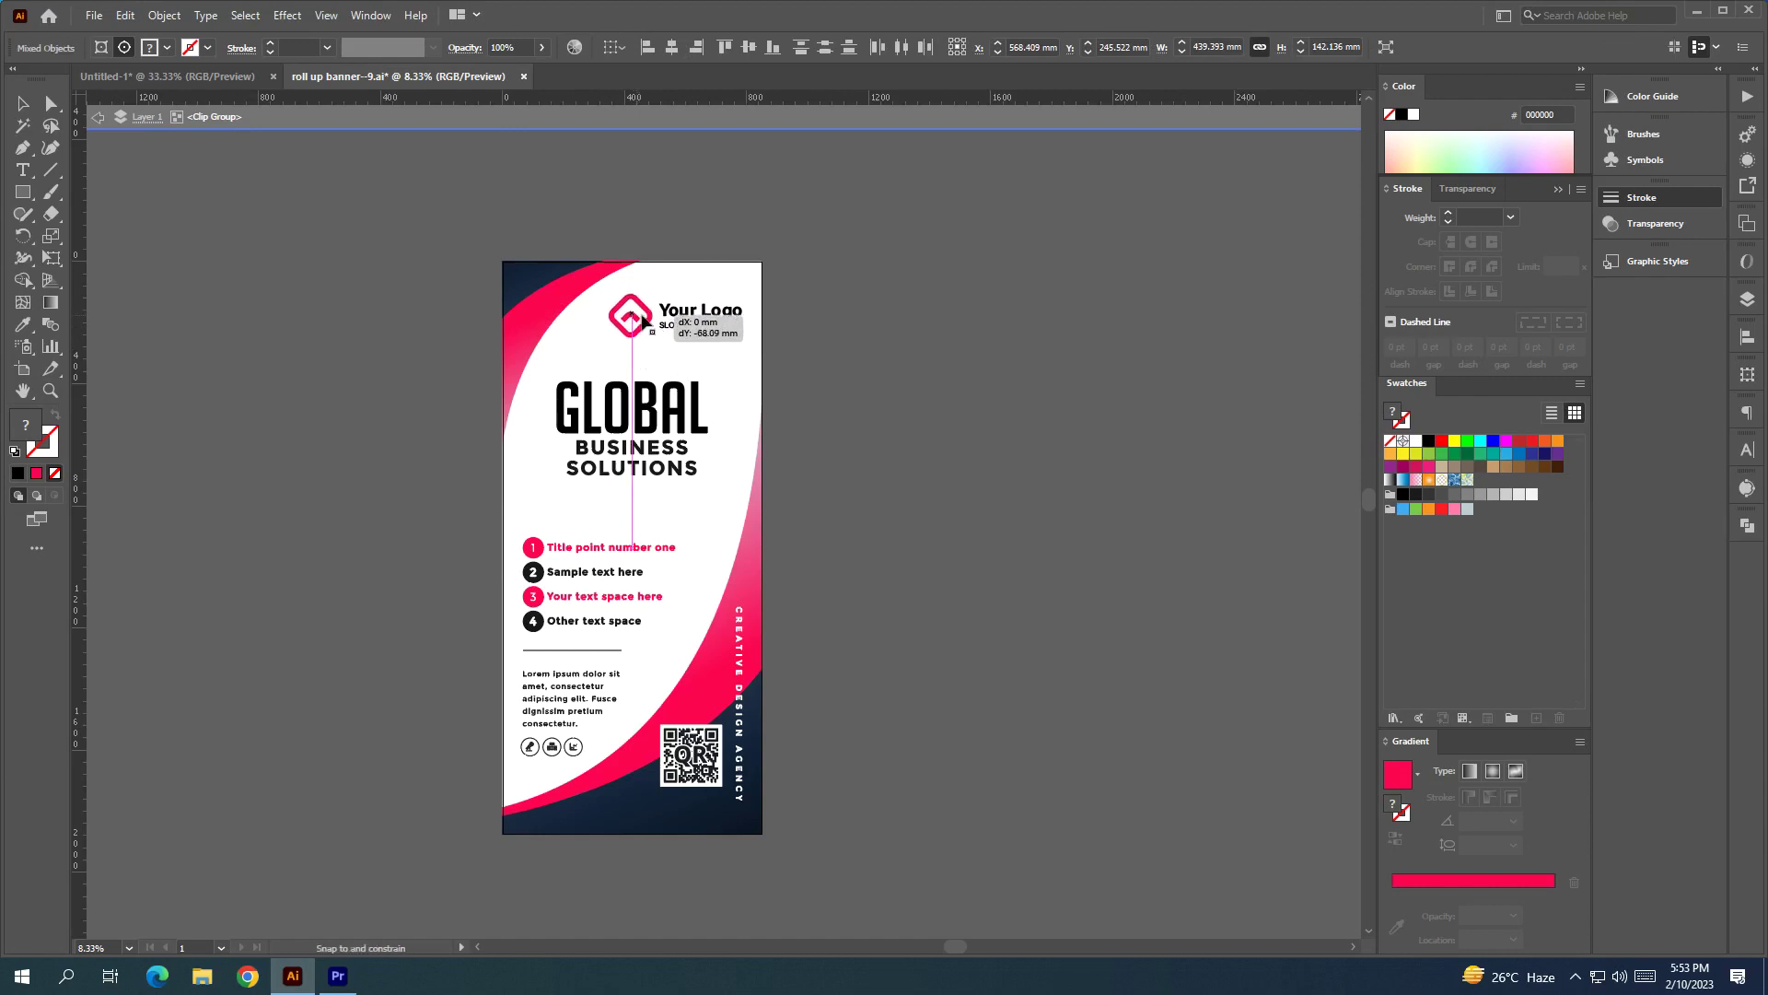
click(837, 138)
scroll(931, 327, down, 1)
double_click(918, 146)
mouse_move(1025, 243)
mouse_down()
mouse_move(982, 235)
mouse_move(1011, 228)
mouse_up()
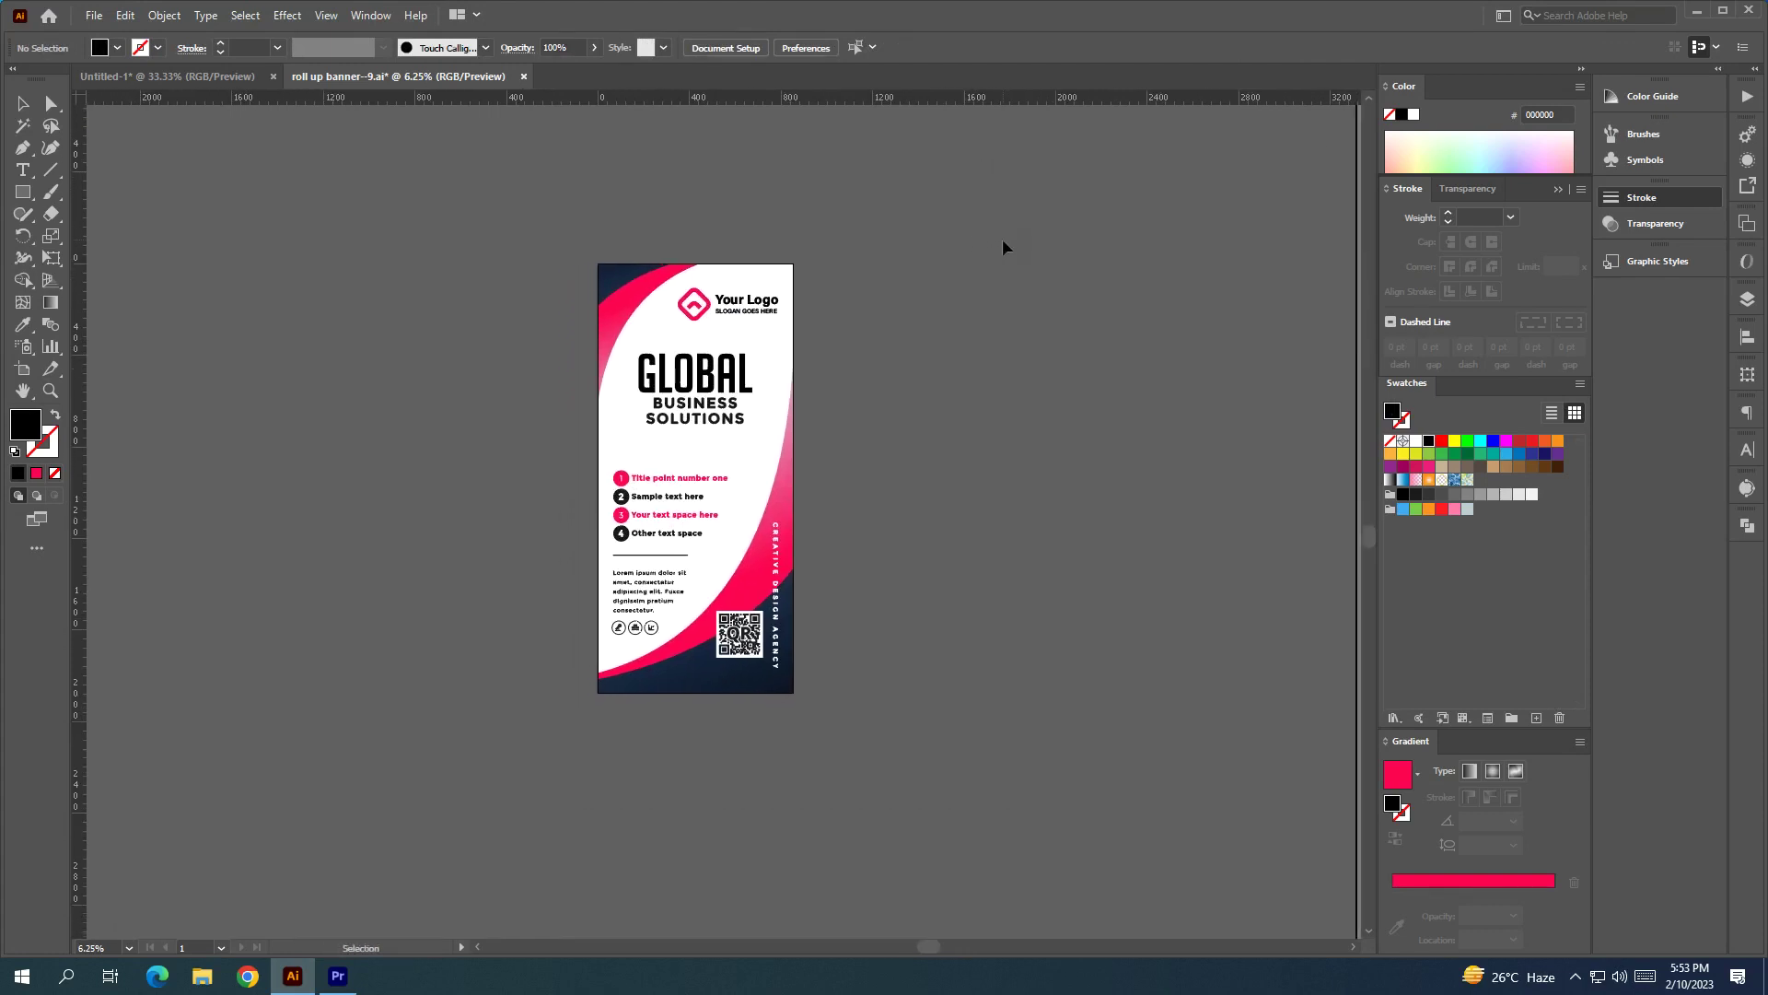